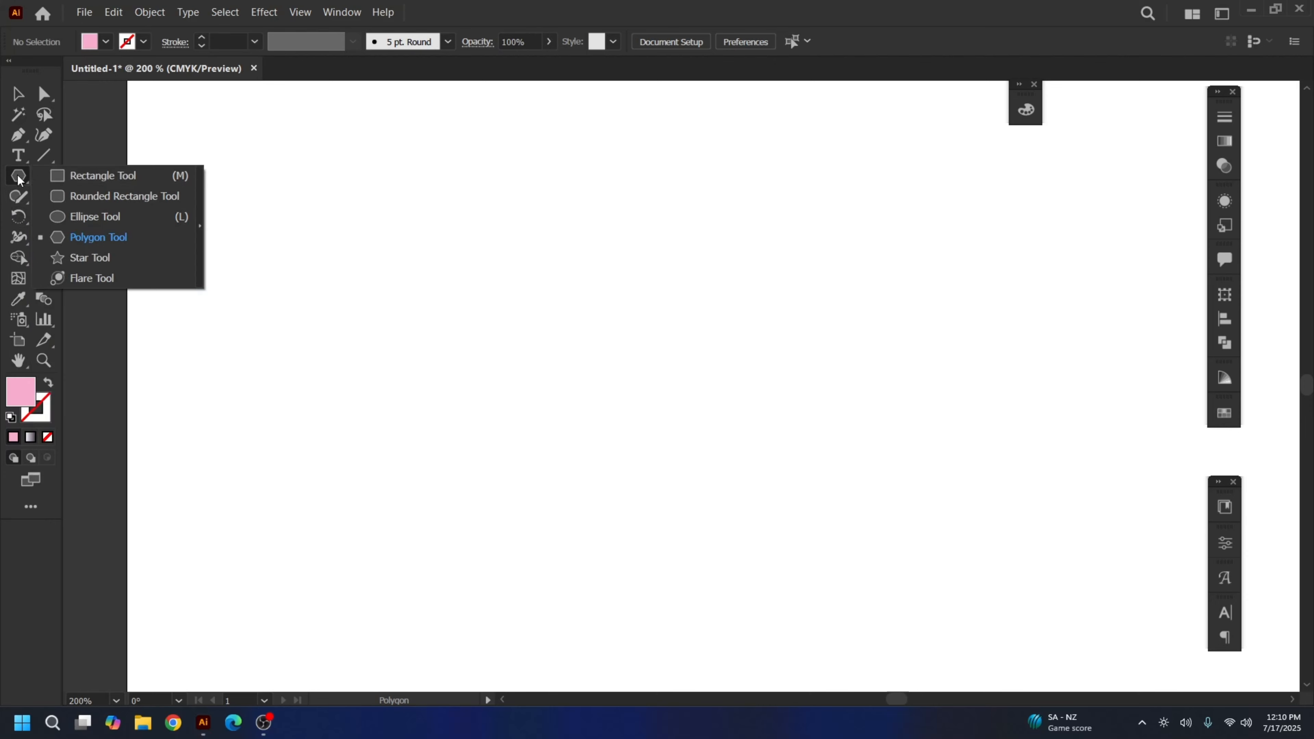
Draw a tall, narrow pink rectangle, about 23.65 × 175.06 pt, and select it
left_click(82, 179)
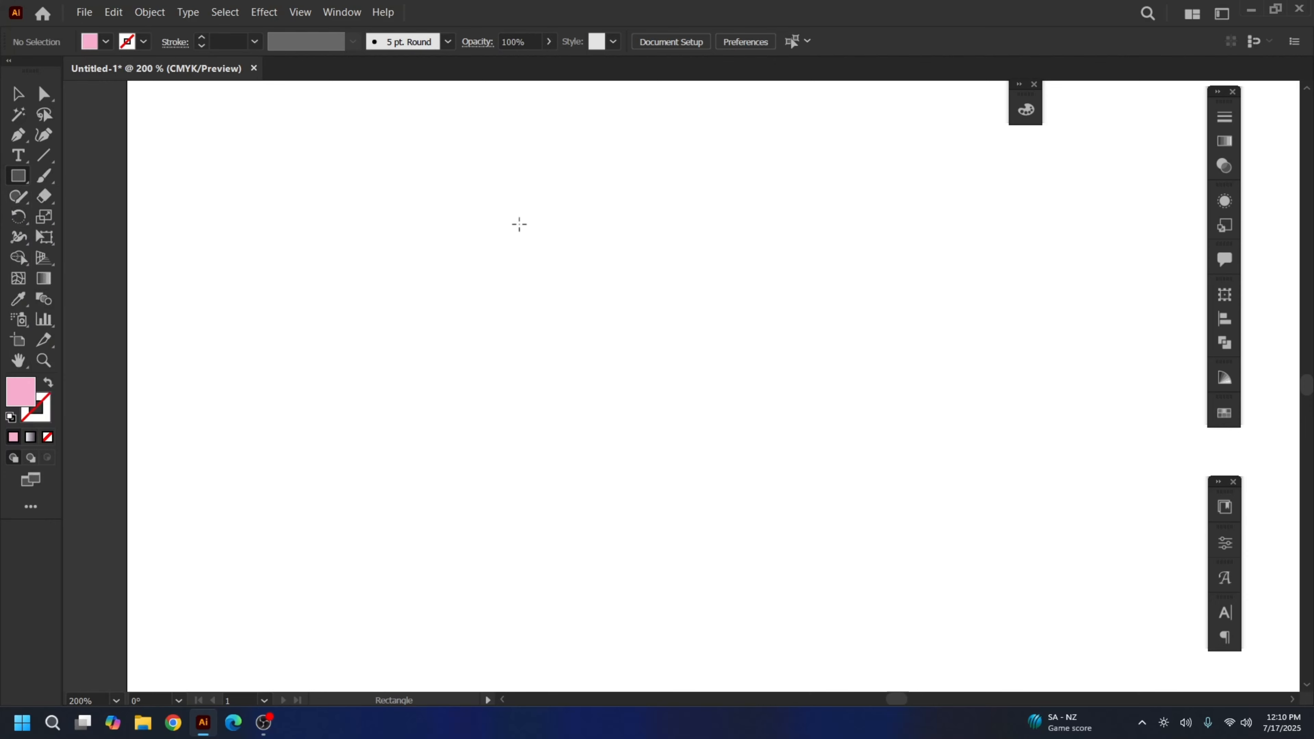
left_click_drag(514, 217, 561, 563)
left_click(18, 94)
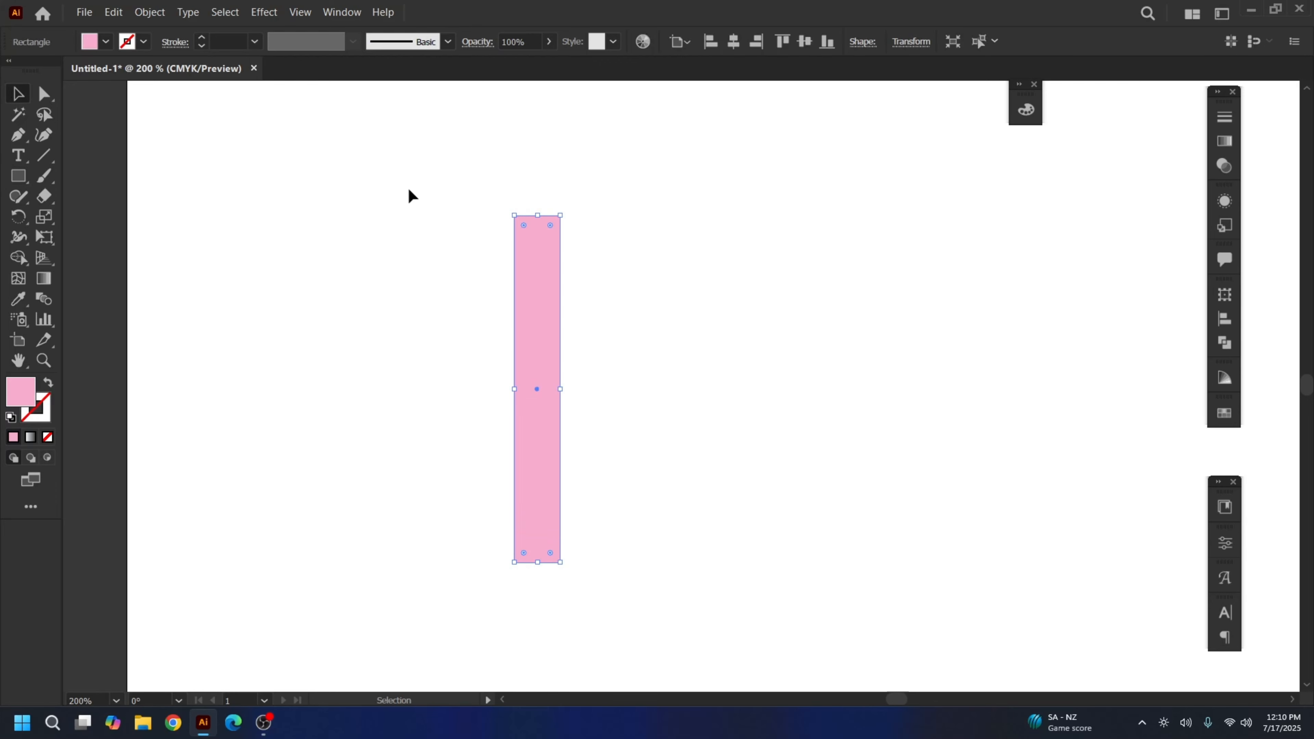
left_click_drag(374, 142, 659, 590)
left_click_drag(371, 120, 698, 634)
key("v")
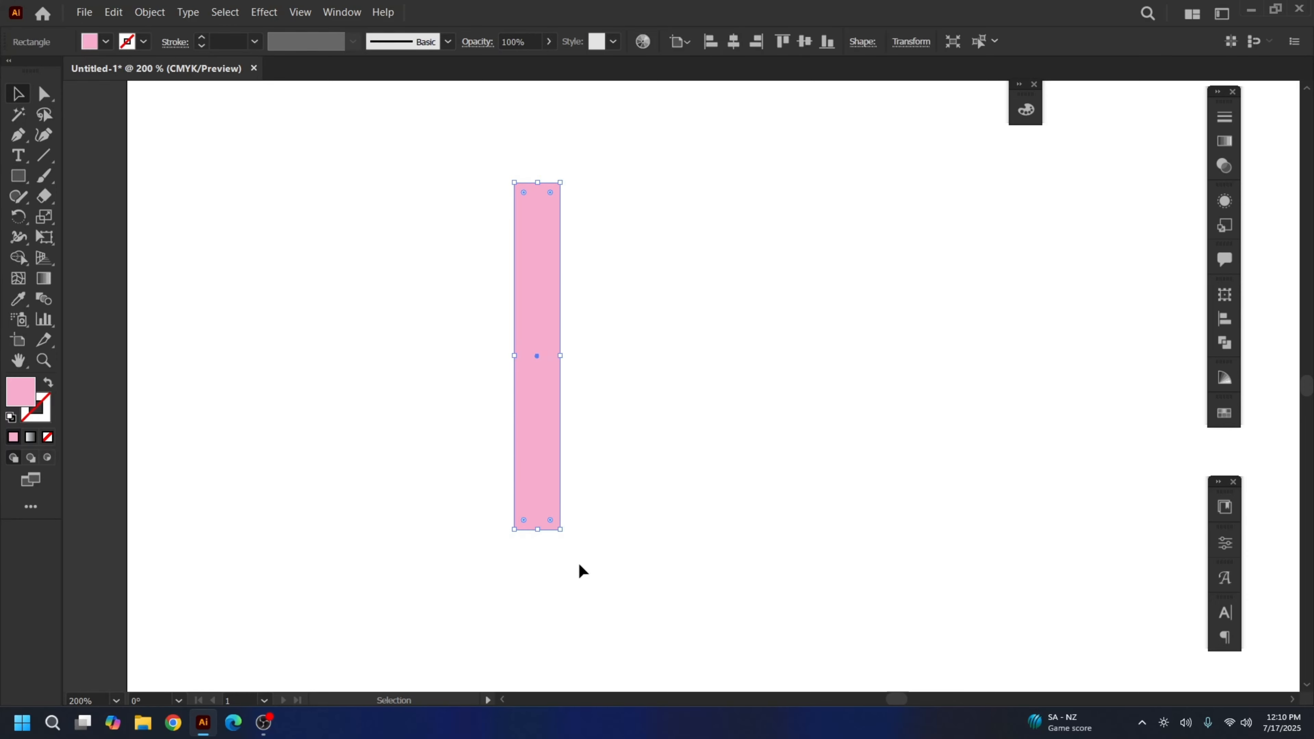
Pick the Rotate tool and set the view to 200% with the pink rectangle recentred
left_click(20, 221)
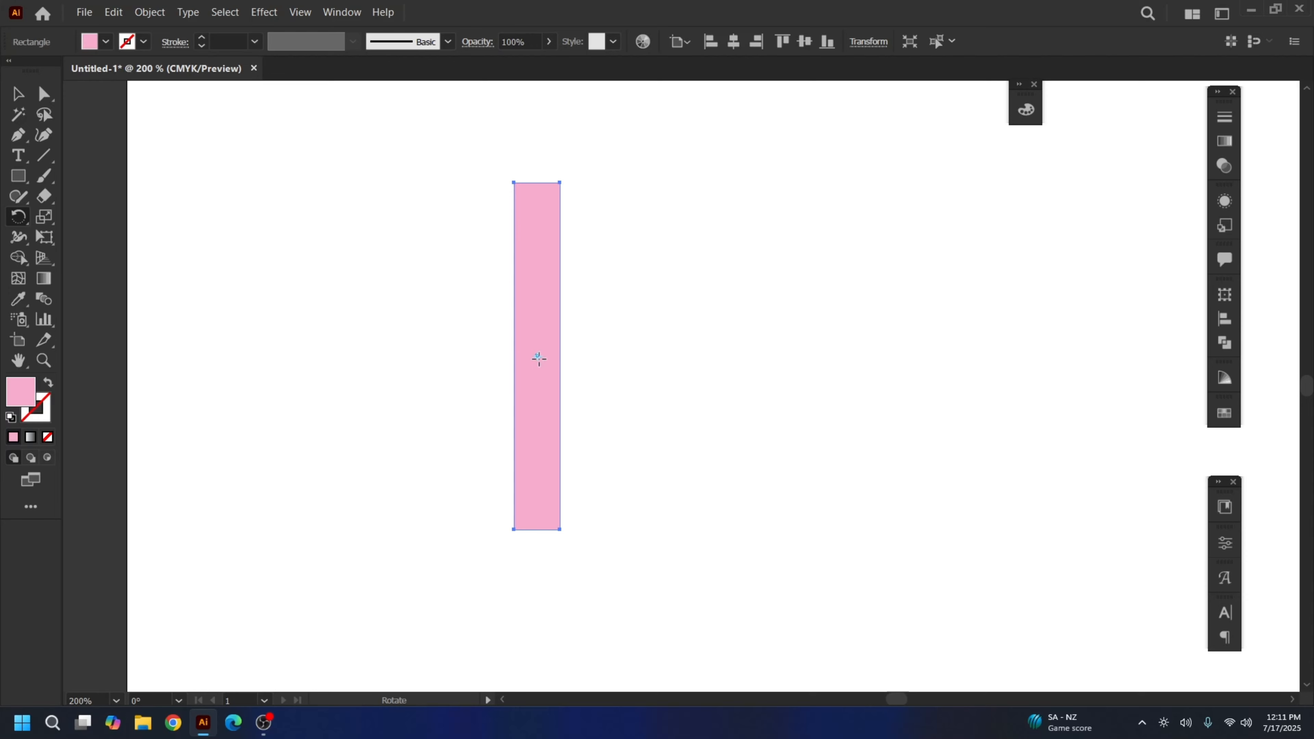
key("v")
key("ctrl+equal")
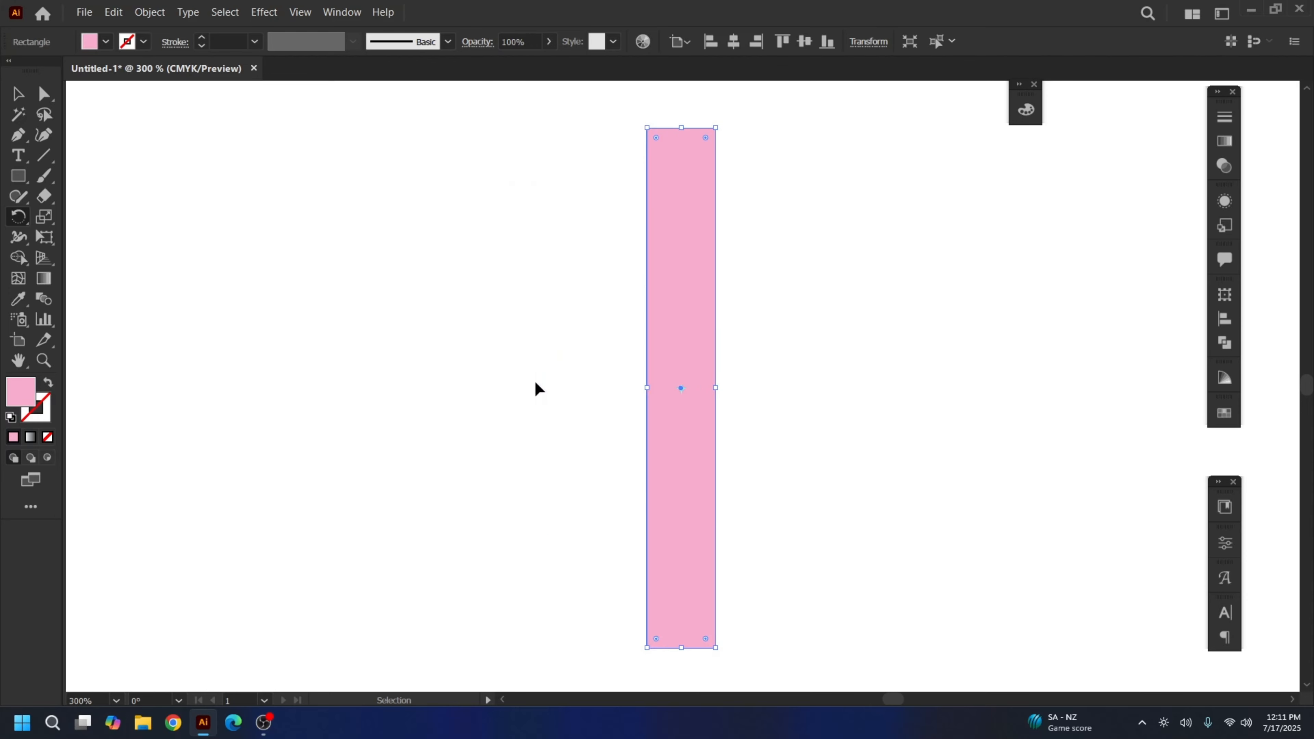
key("r")
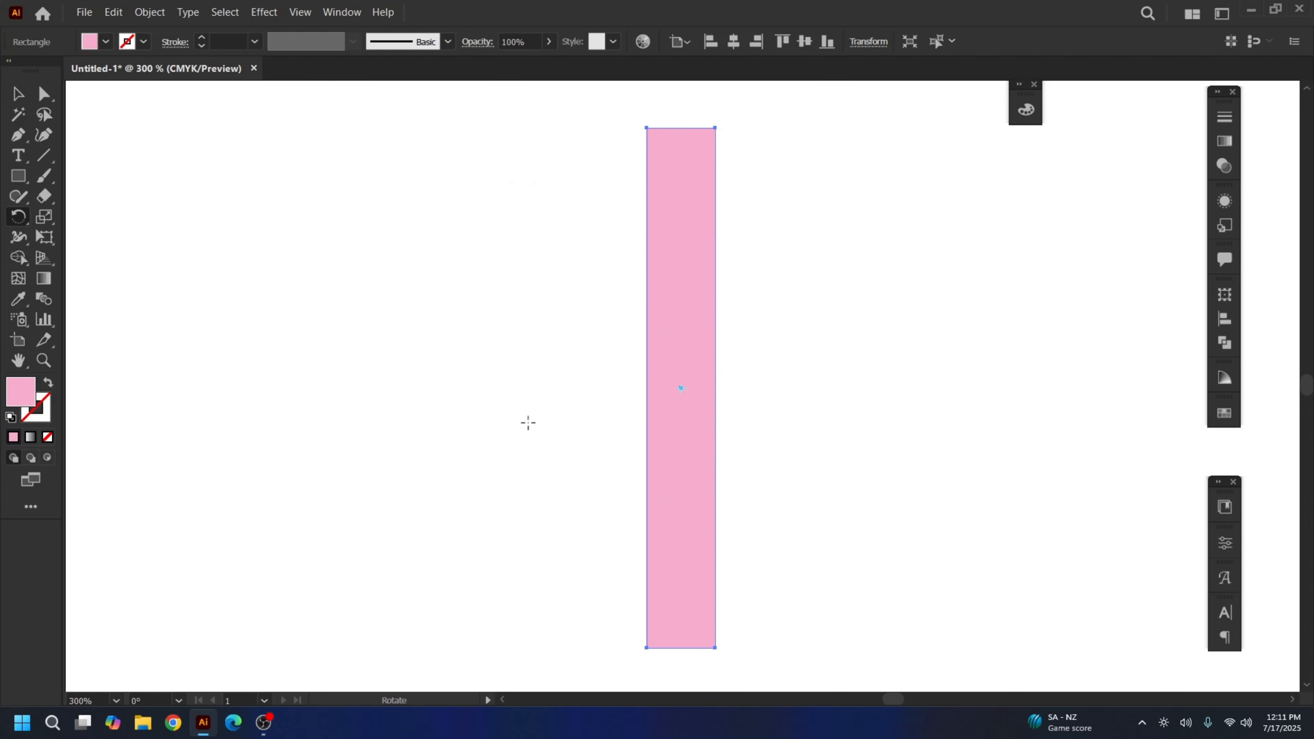
key("ctrl+minus")
key("space")
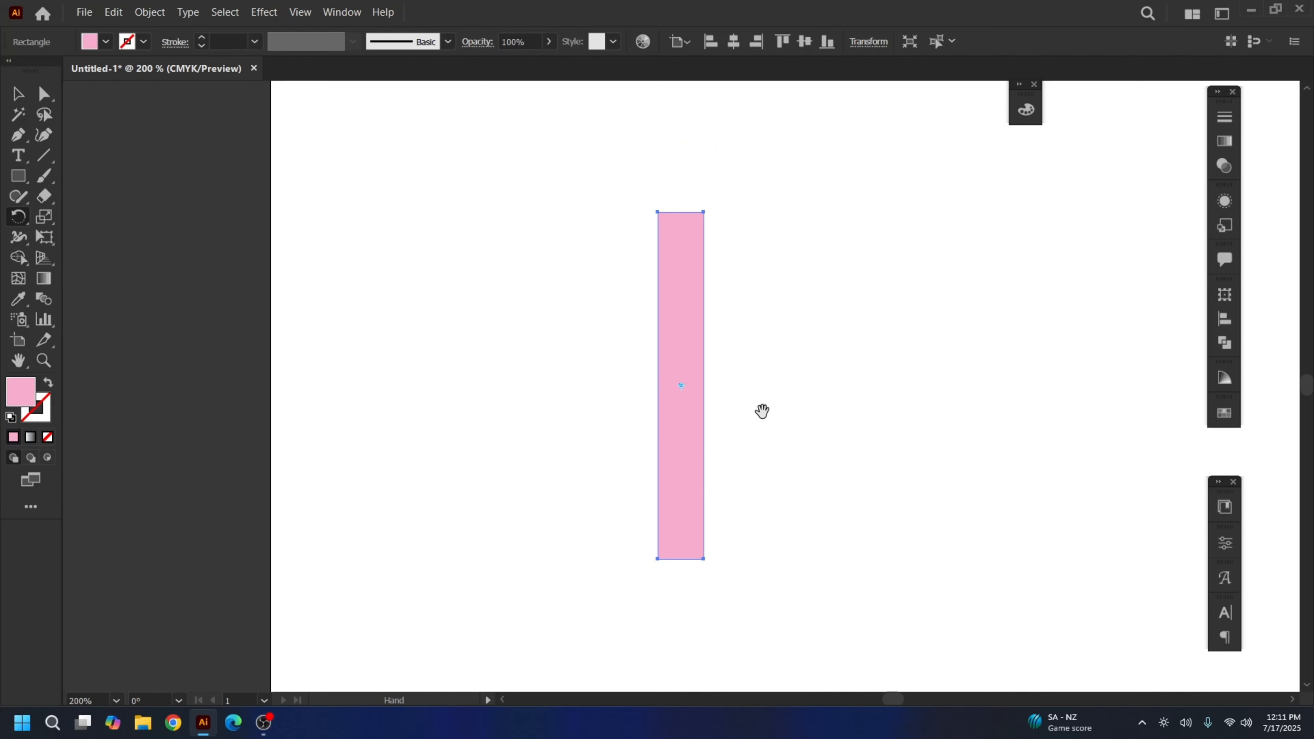
left_click_drag(762, 412, 687, 461)
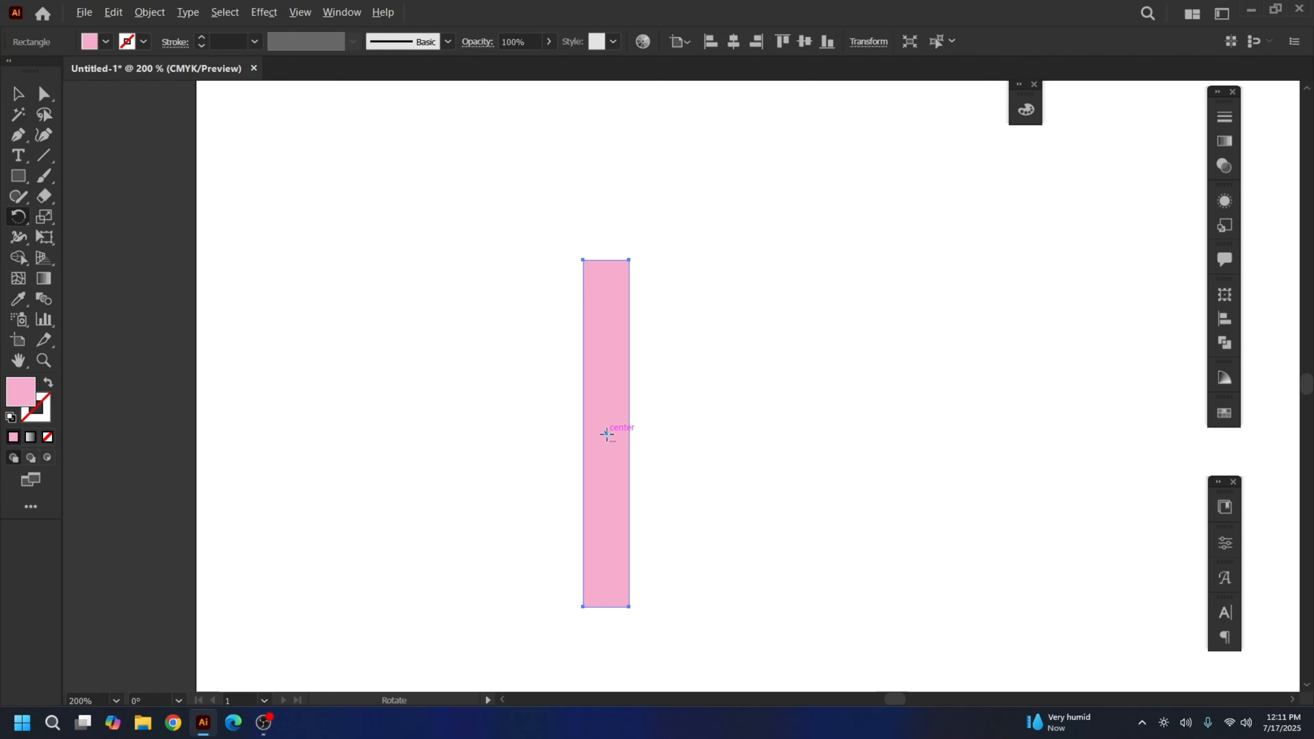
Copy the rectangle rotated 90° about its centre, checking the preview first
left_click(607, 434, "alt")
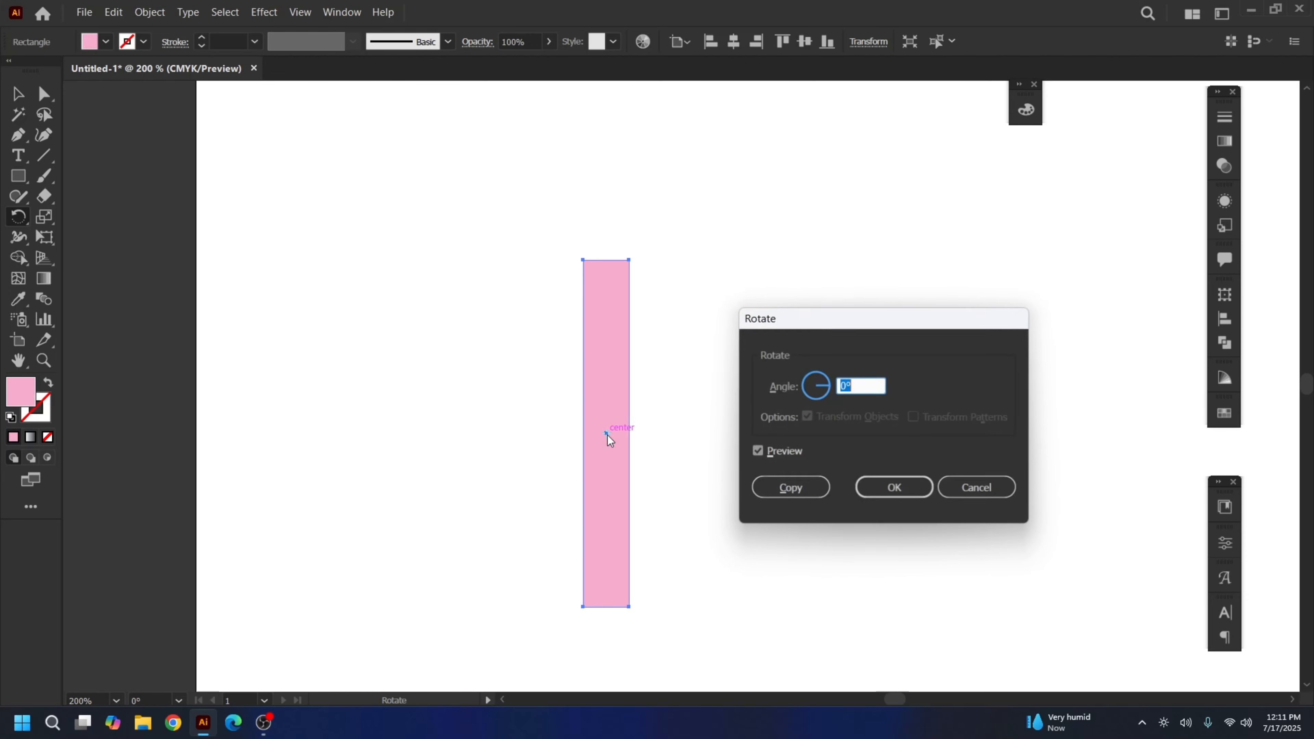
left_click_drag(833, 326, 831, 240)
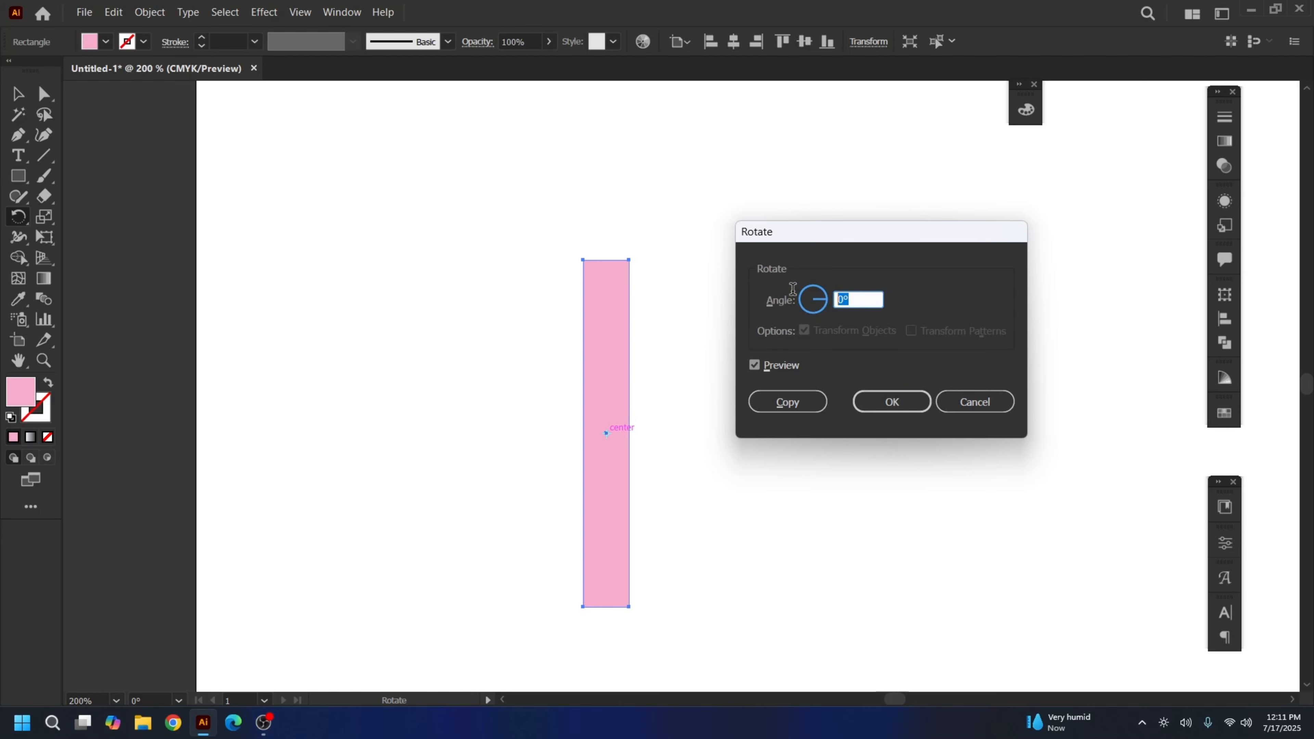
type("90")
key("Tab")
left_click(754, 367)
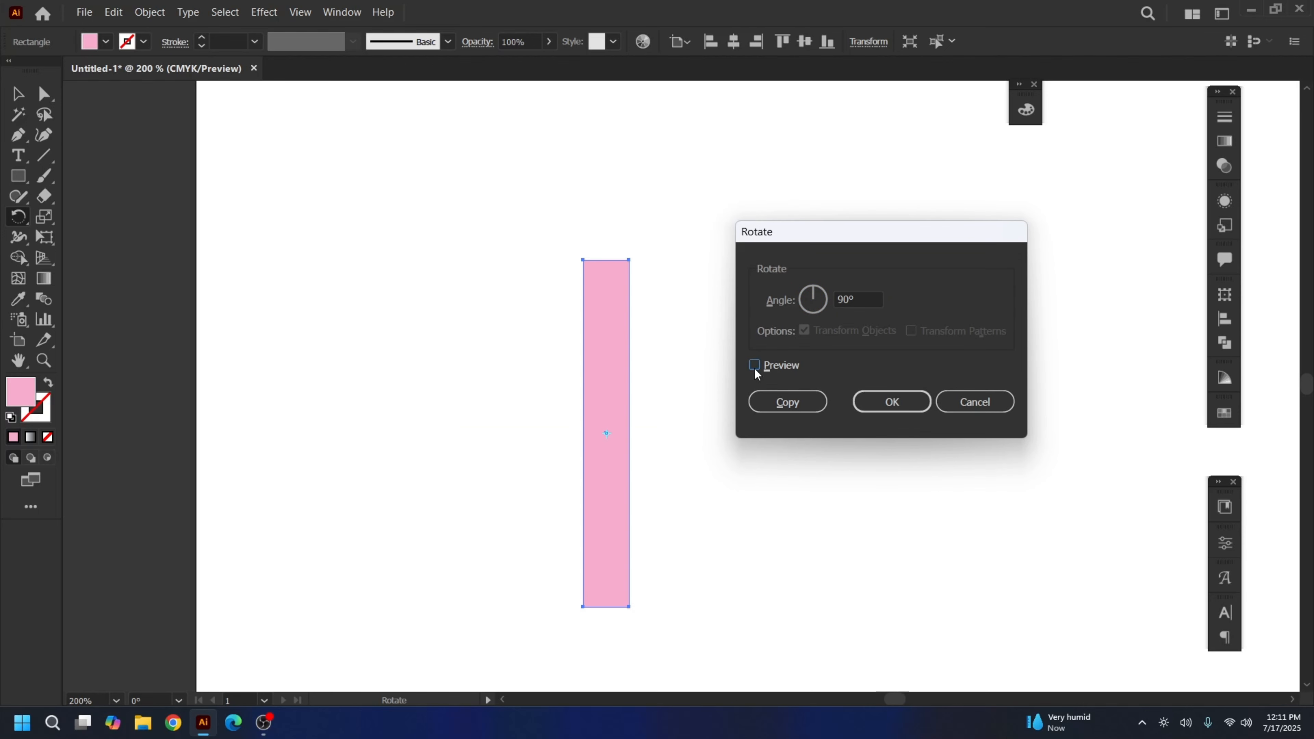
left_click(755, 367)
left_click(754, 367)
left_click(754, 367)
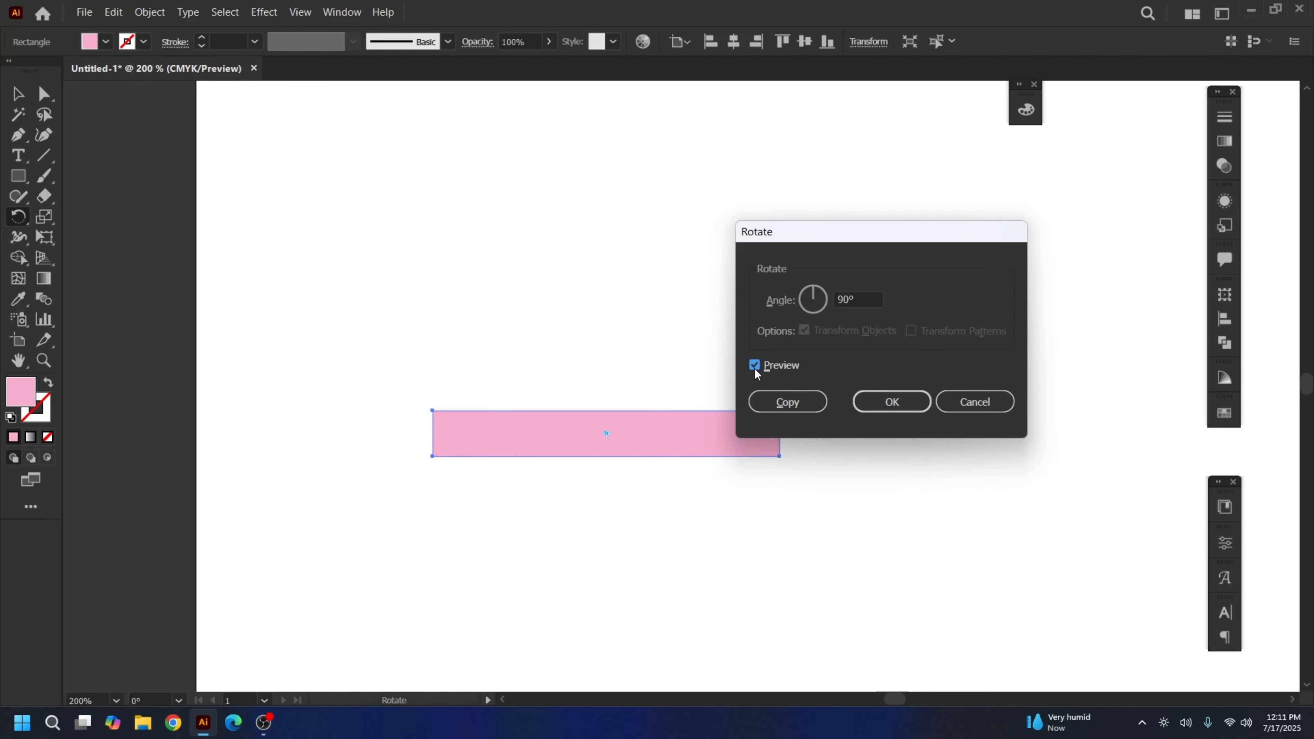
left_click(754, 367)
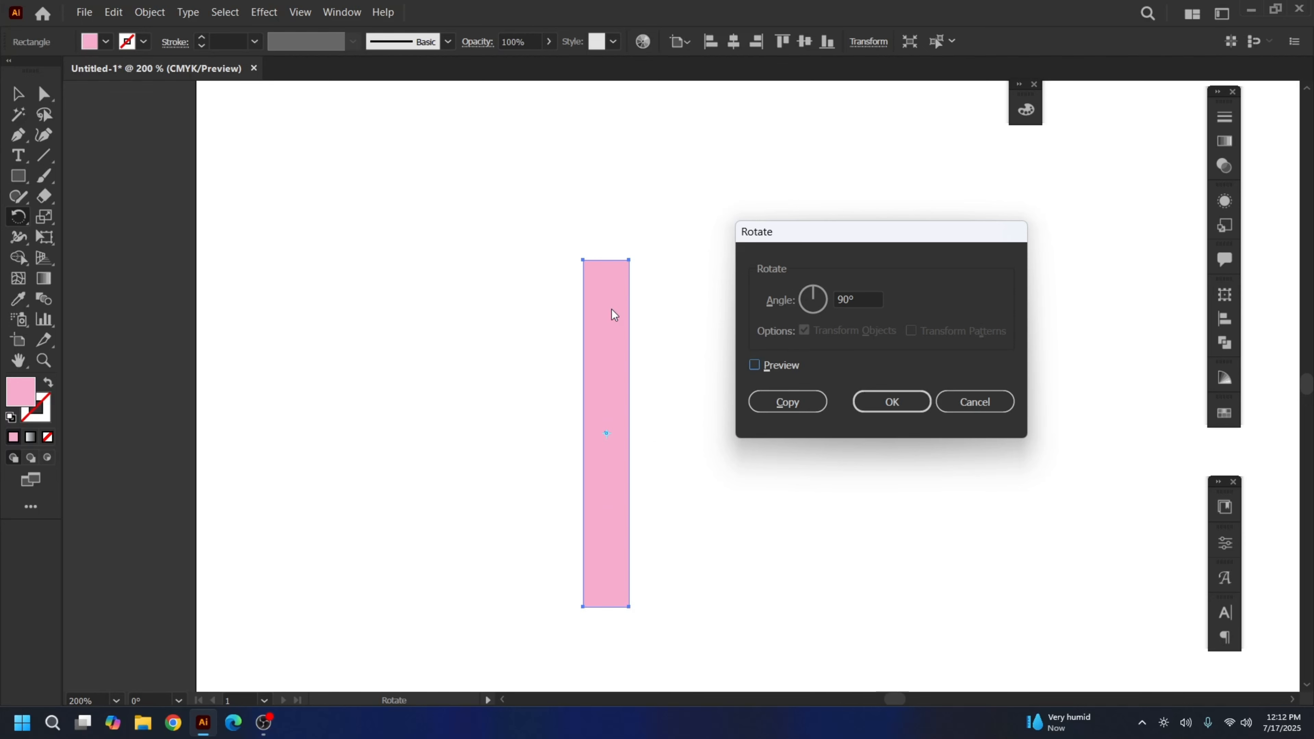
left_click(755, 365)
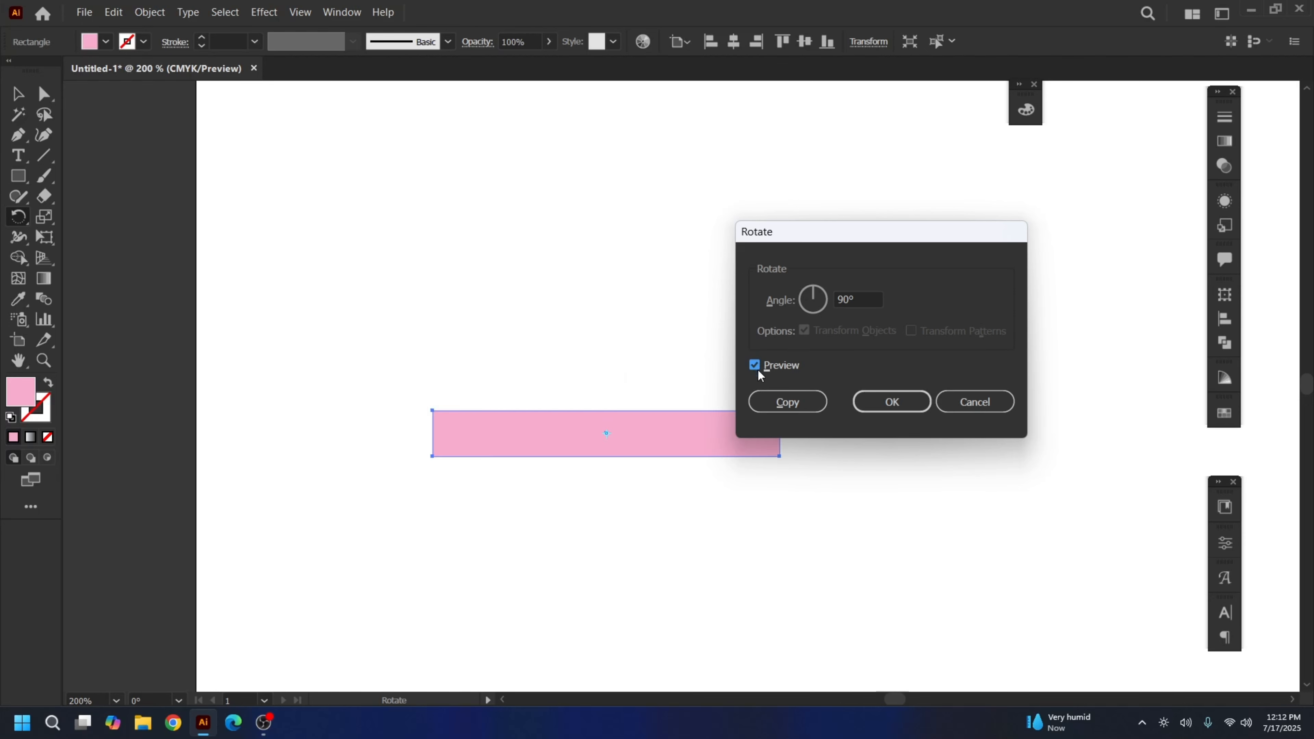
left_click(789, 402)
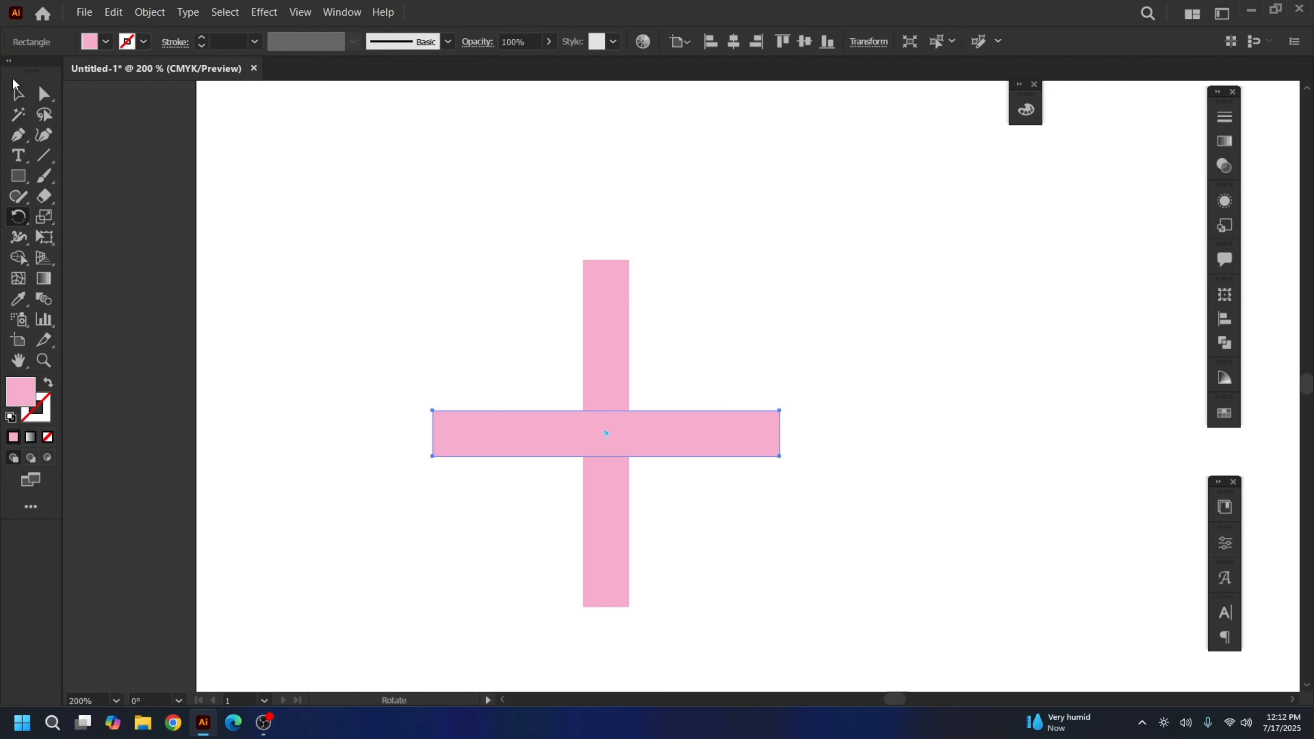
left_click(17, 93)
Delete the horizontal copy and nudge the upright pink rectangle slightly upward
left_click_drag(354, 220, 785, 591)
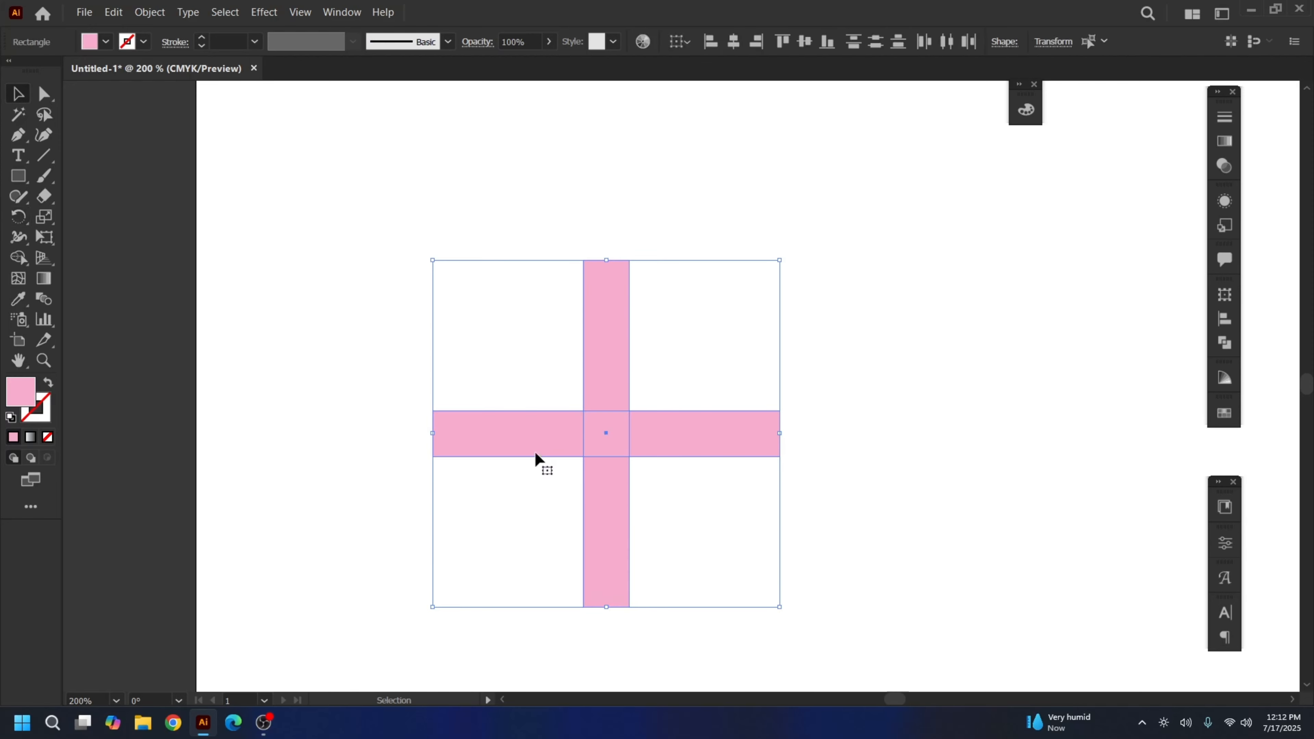
left_click(316, 284)
left_click(614, 343)
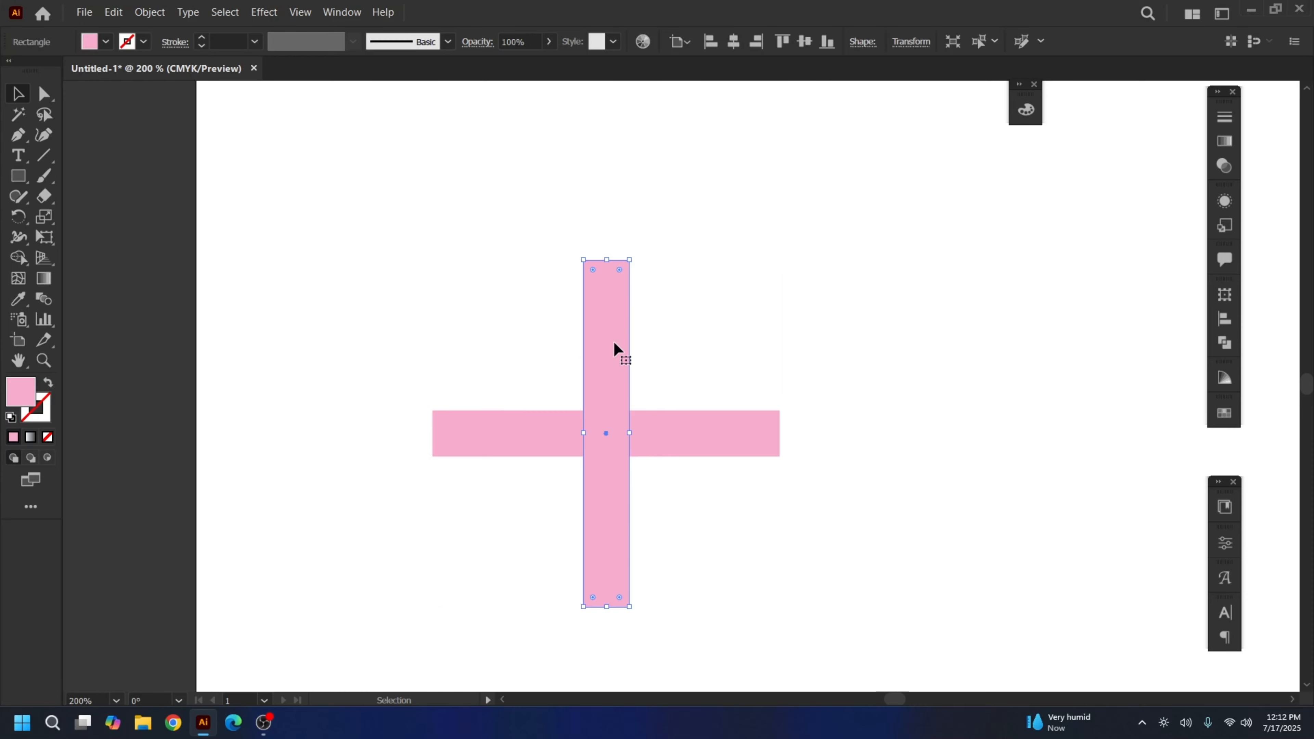
left_click(387, 249)
left_click_drag(394, 232, 497, 457)
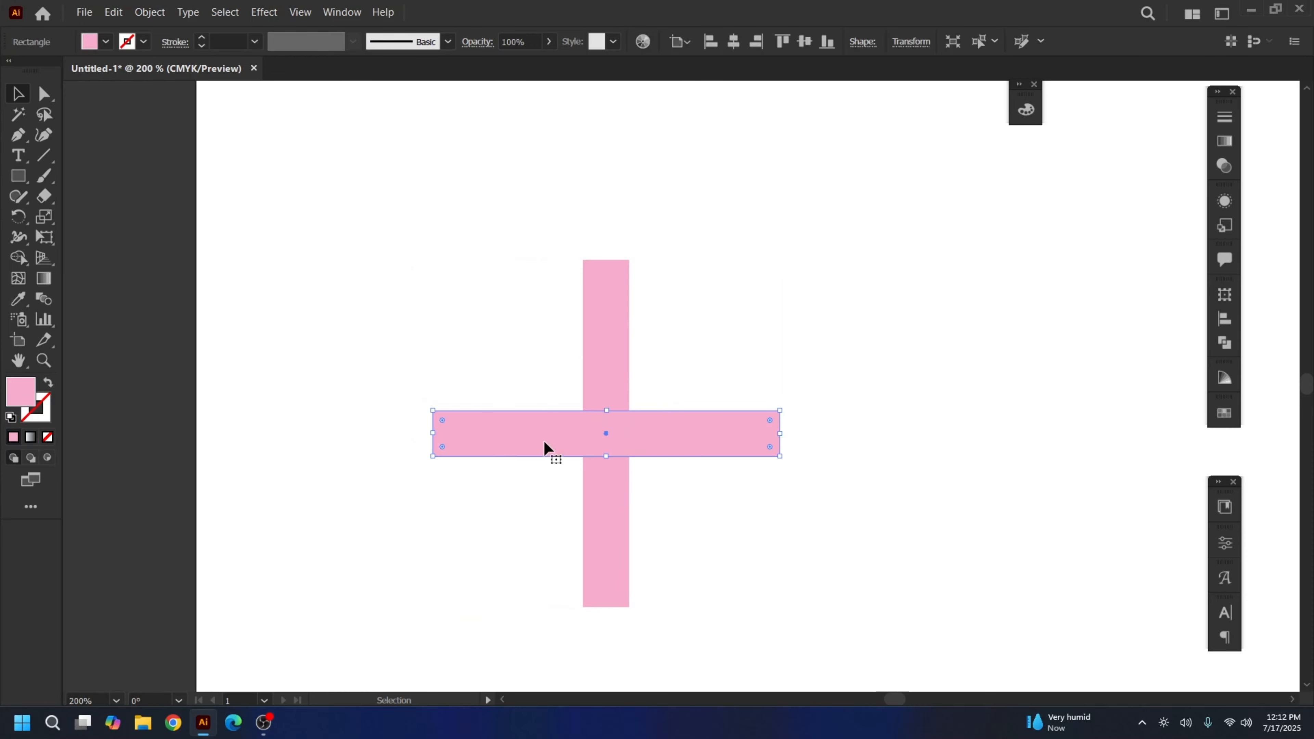
key("Delete")
left_click(603, 414)
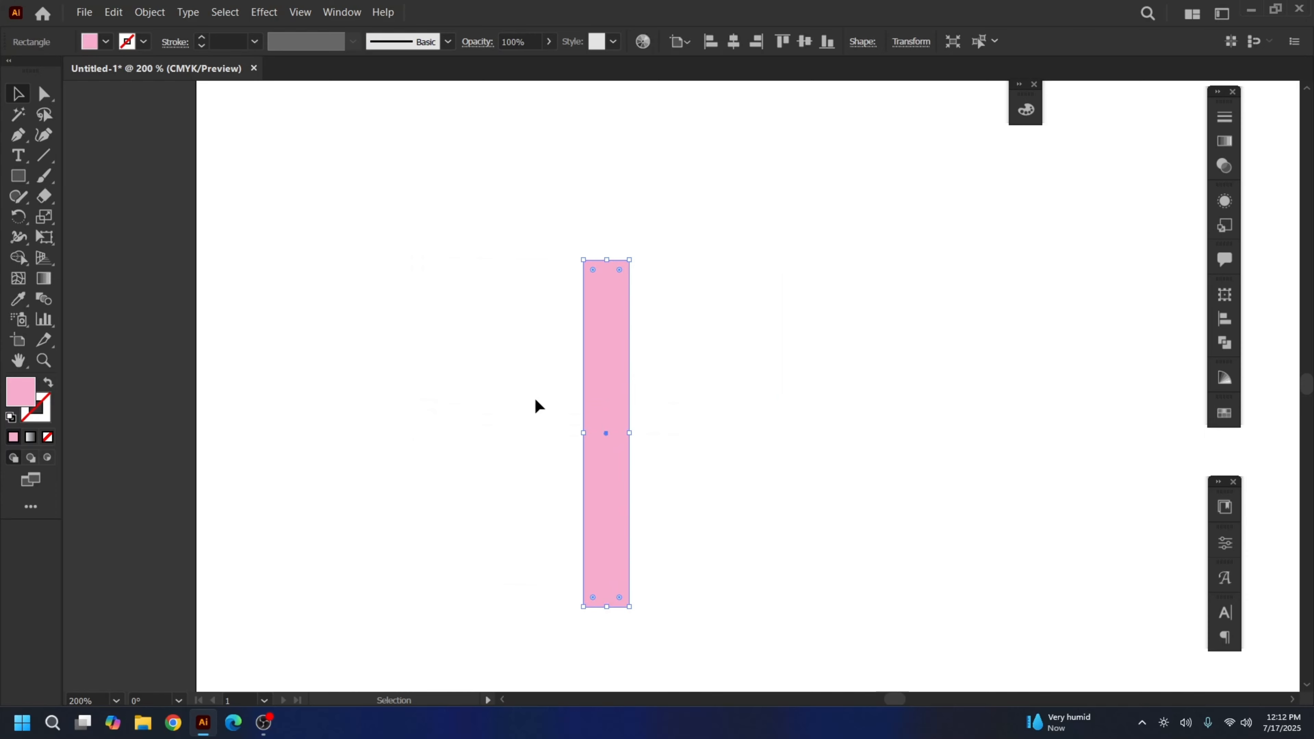
left_click_drag(607, 437, 602, 377)
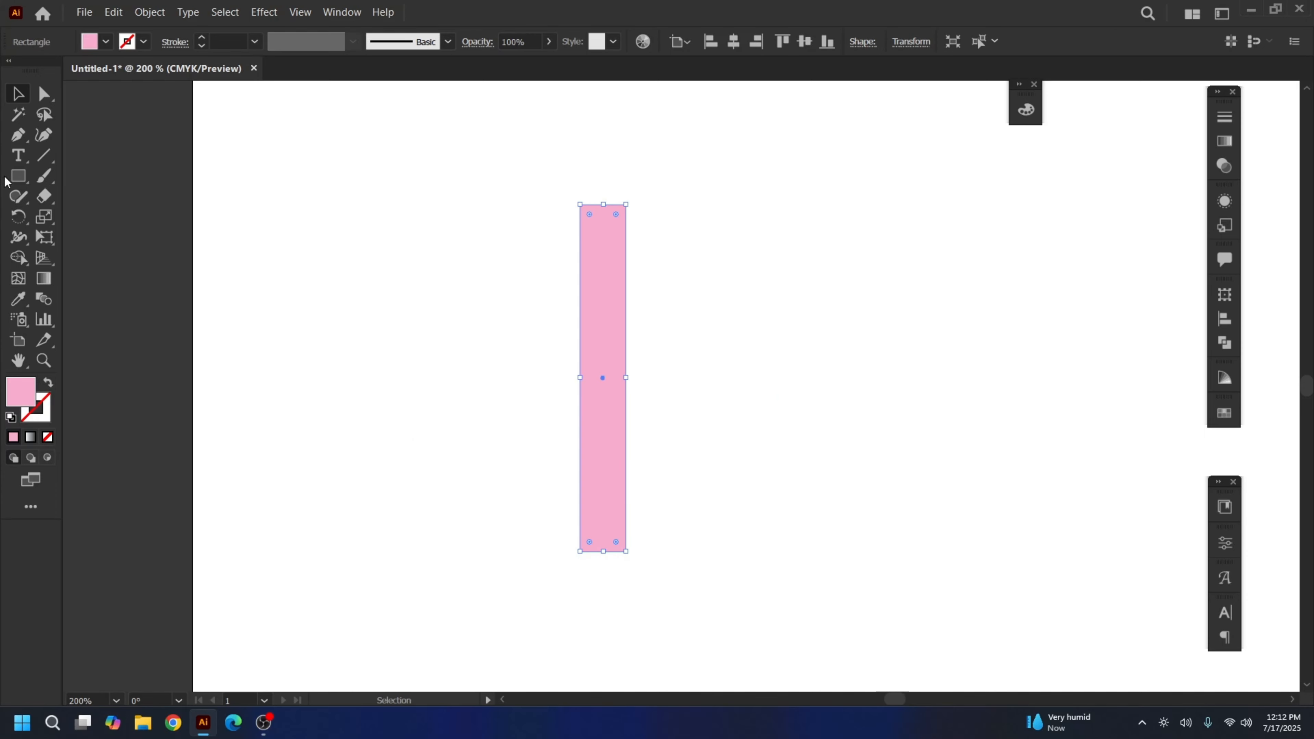
left_click(19, 216)
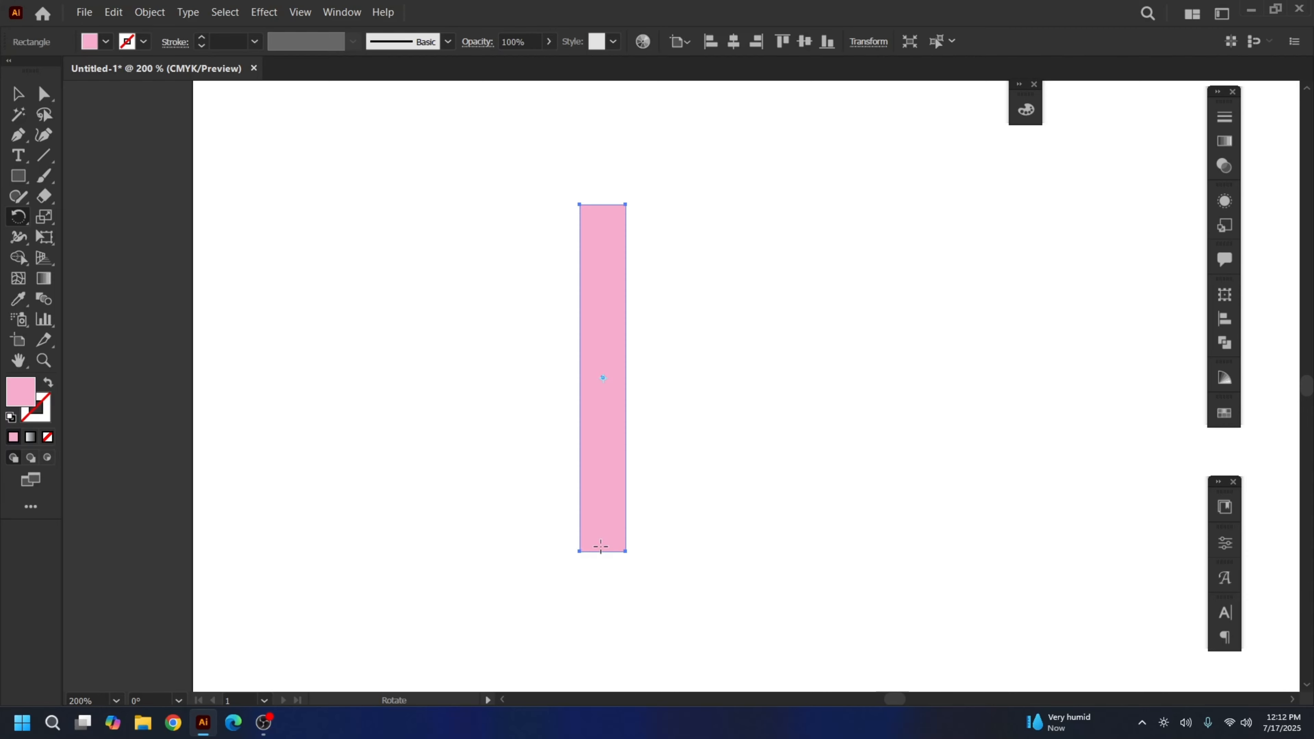
left_click(18, 93)
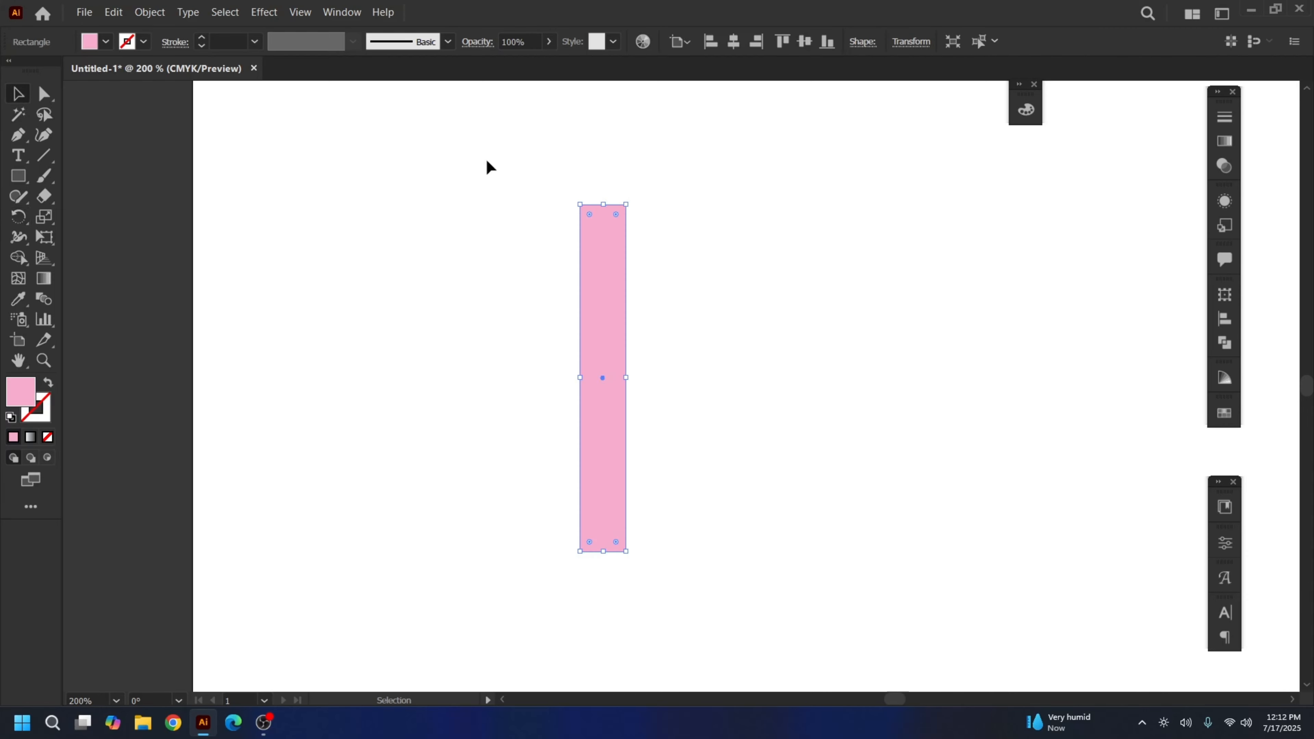
left_click_drag(487, 162, 625, 648)
left_click(18, 217)
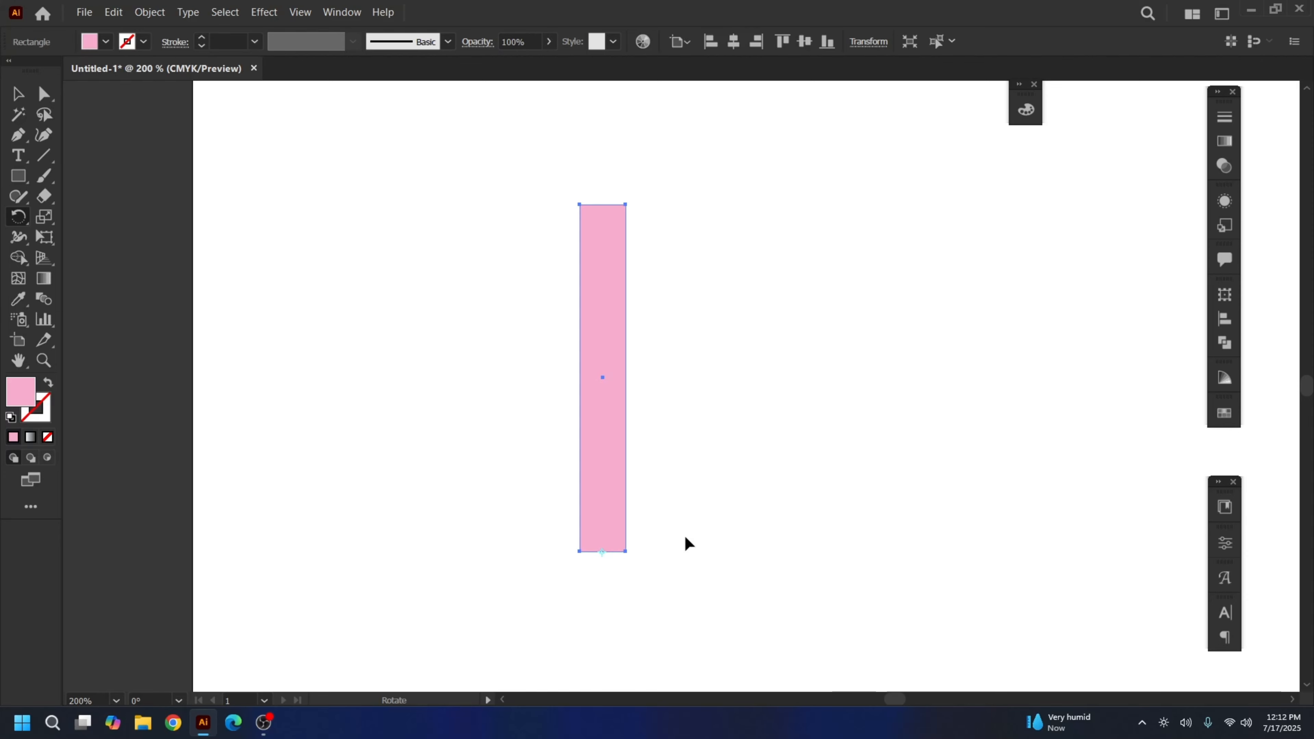
key("space")
left_click_drag(533, 503, 390, 387)
key("ctrl+minus")
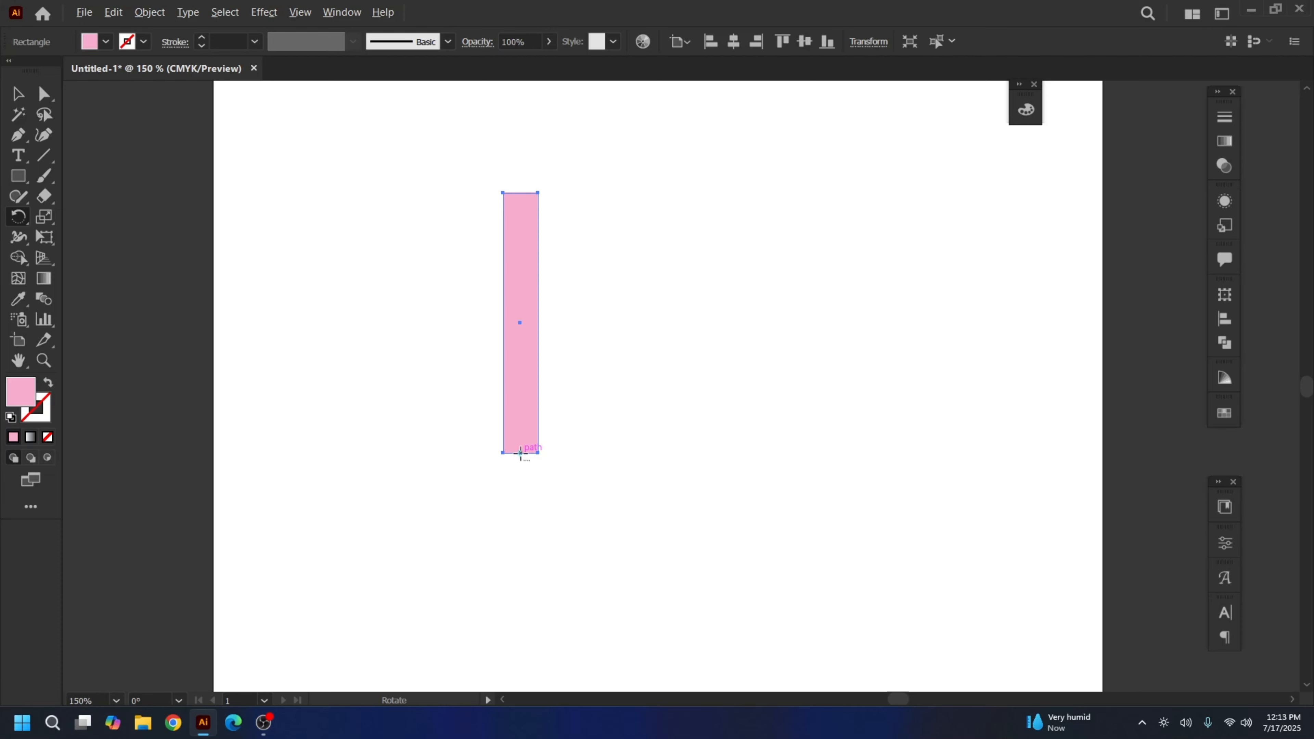
Make a 20° rotated copy of the rectangle pivoting on its bottom end
left_click(520, 454, "alt")
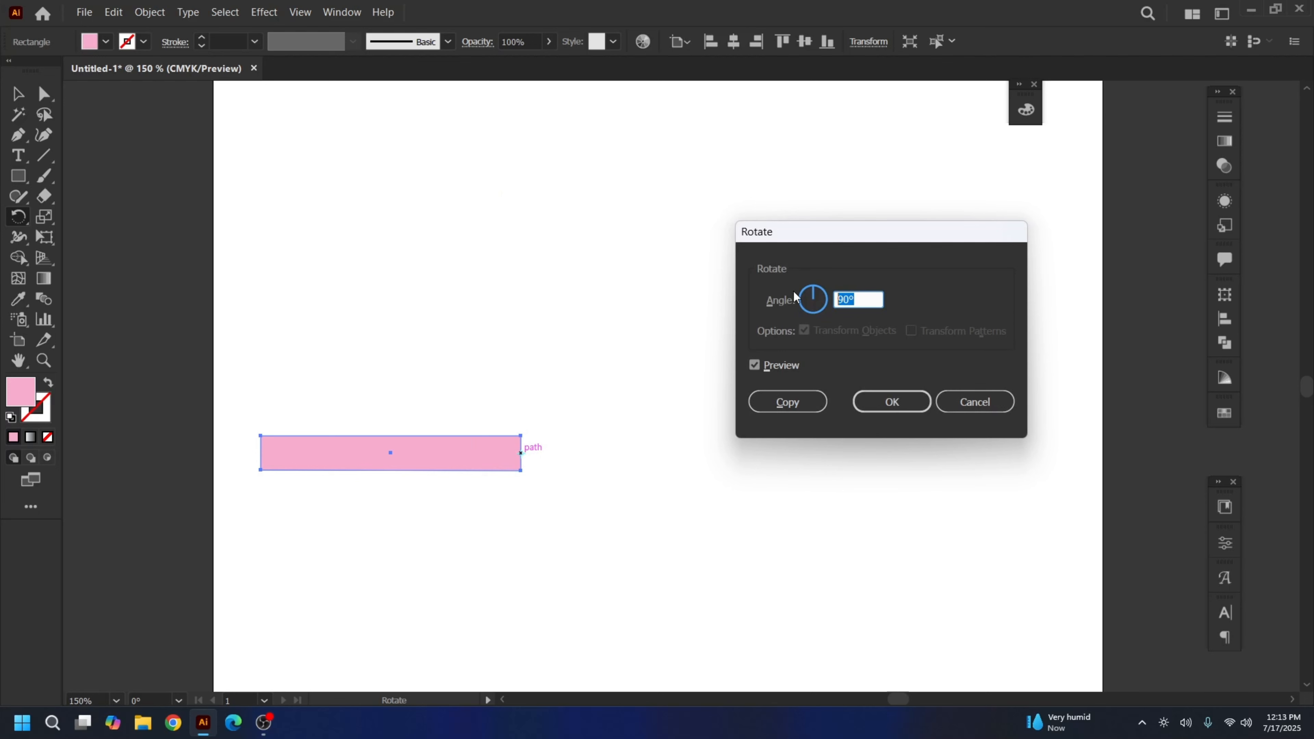
type("20")
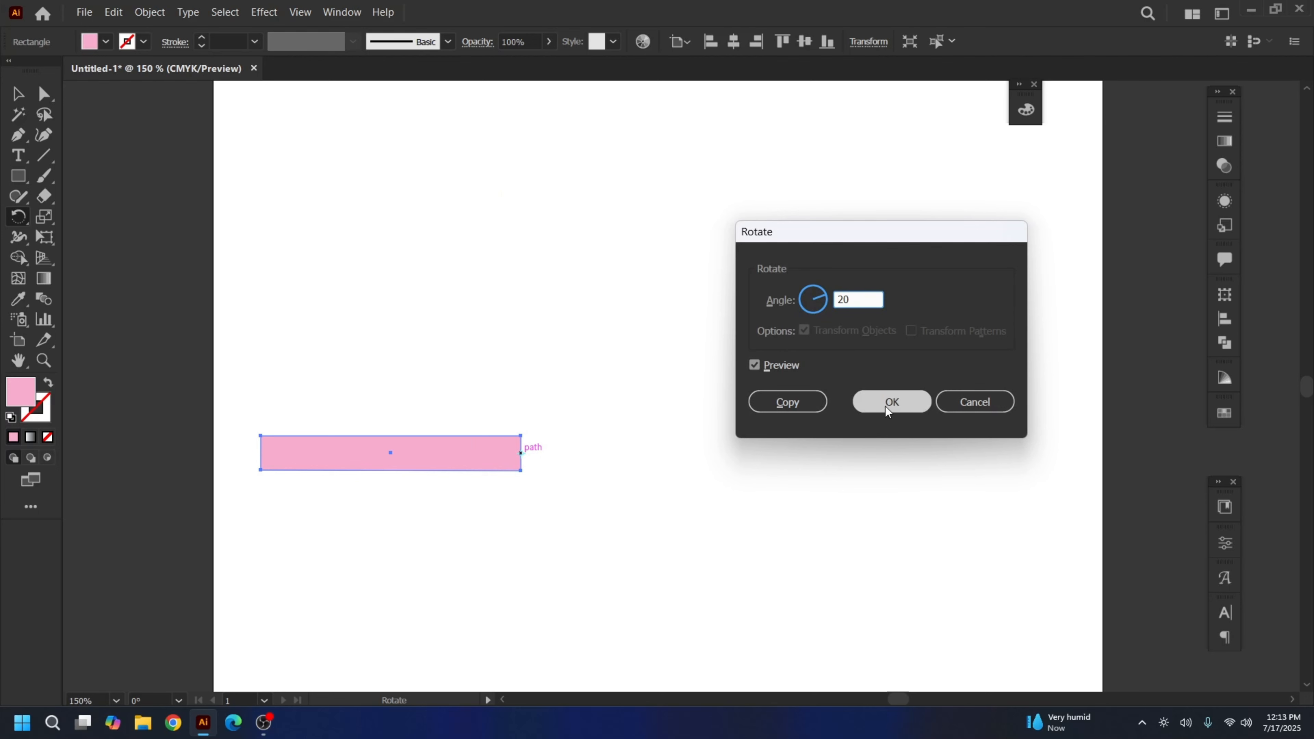
left_click(787, 402)
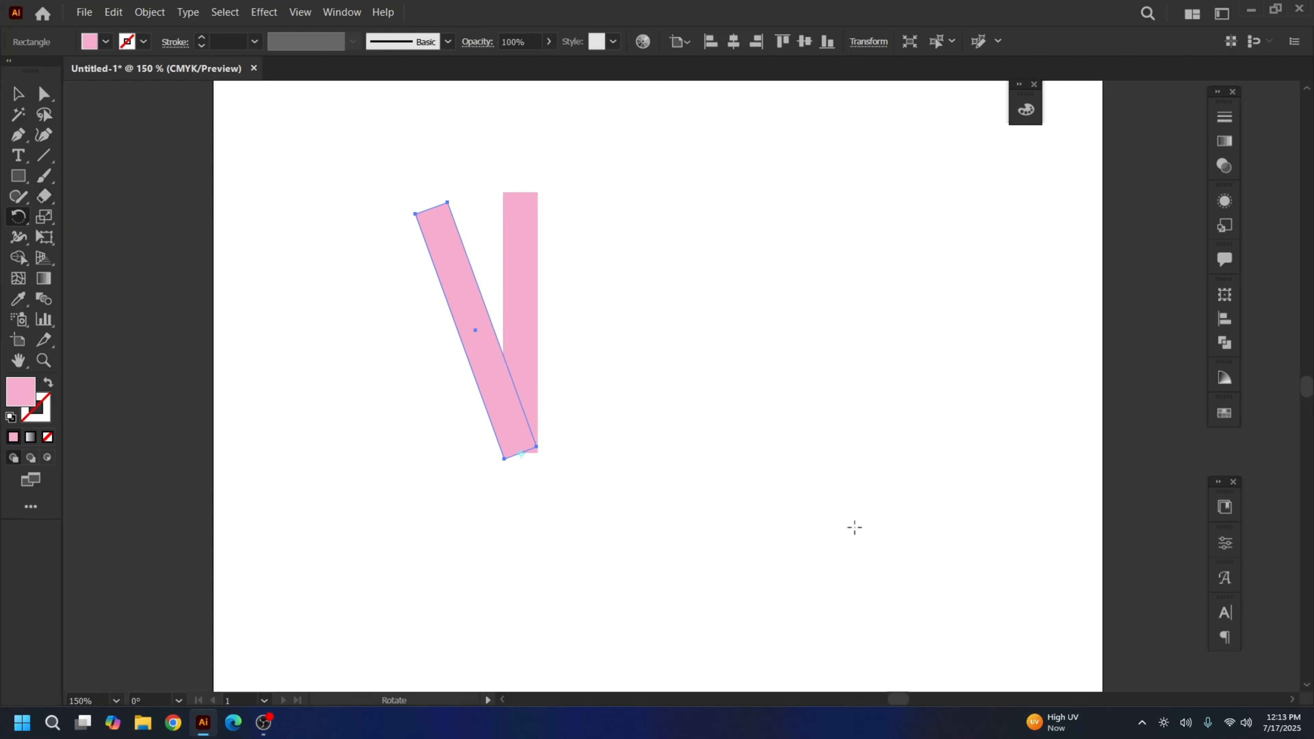
Repeat the rotated copy with Ctrl+D until the rays close the circle, then zoom out
key("ctrl")
key("ctrl+d")
key("ctrl+d")
key("ctrl+d")
key("ctrl+d")
key("ctrl+d")
key("ctrl+d")
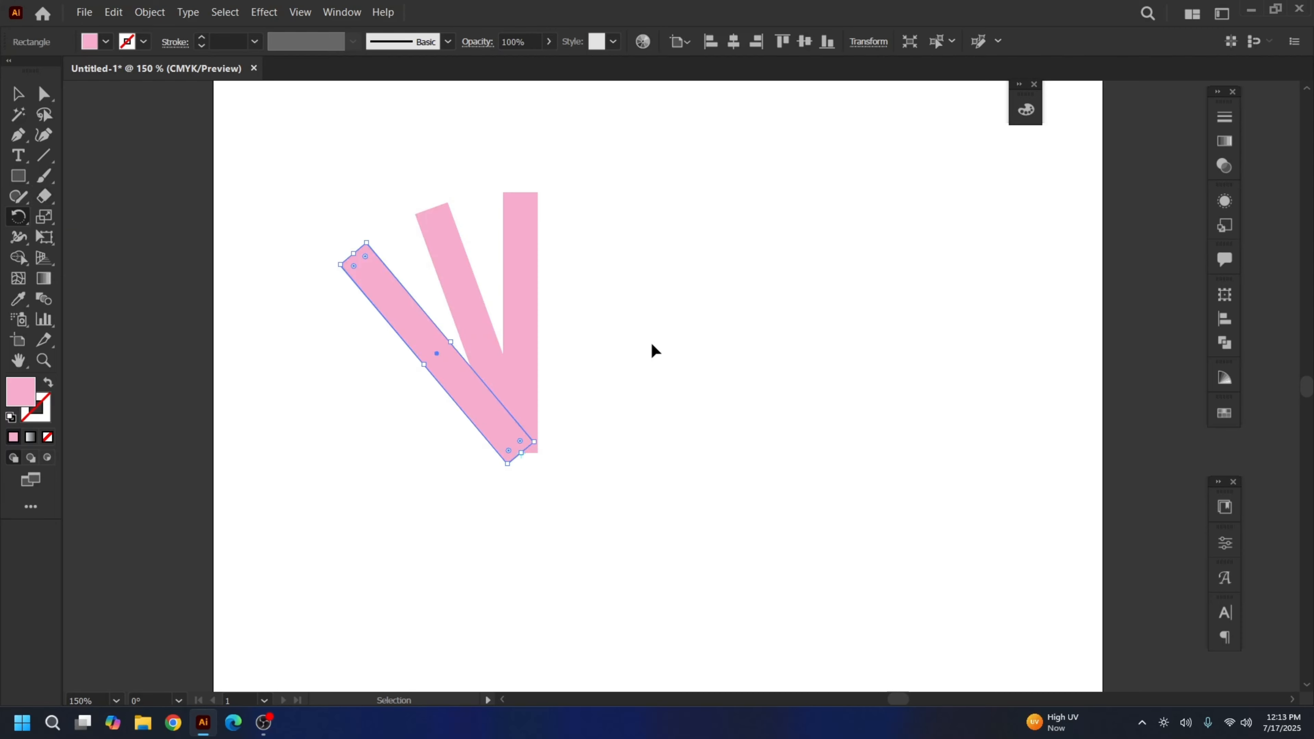
key("ctrl+d")
key("ctrl+d")
key("ctrl+d")
key("ctrl+d")
key("ctrl+d")
key("ctrl+d")
key("ctrl+d")
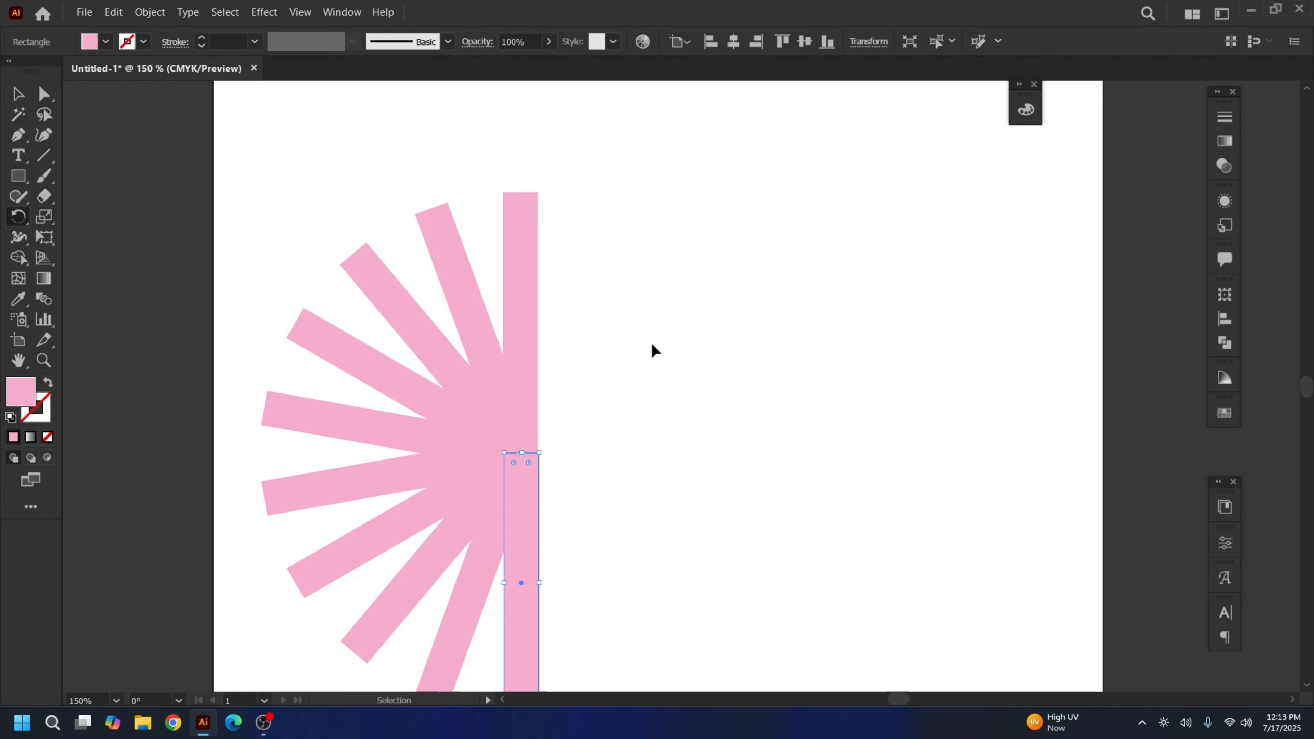
key("ctrl+d")
key("ctrl+d")
key("ctrl+d")
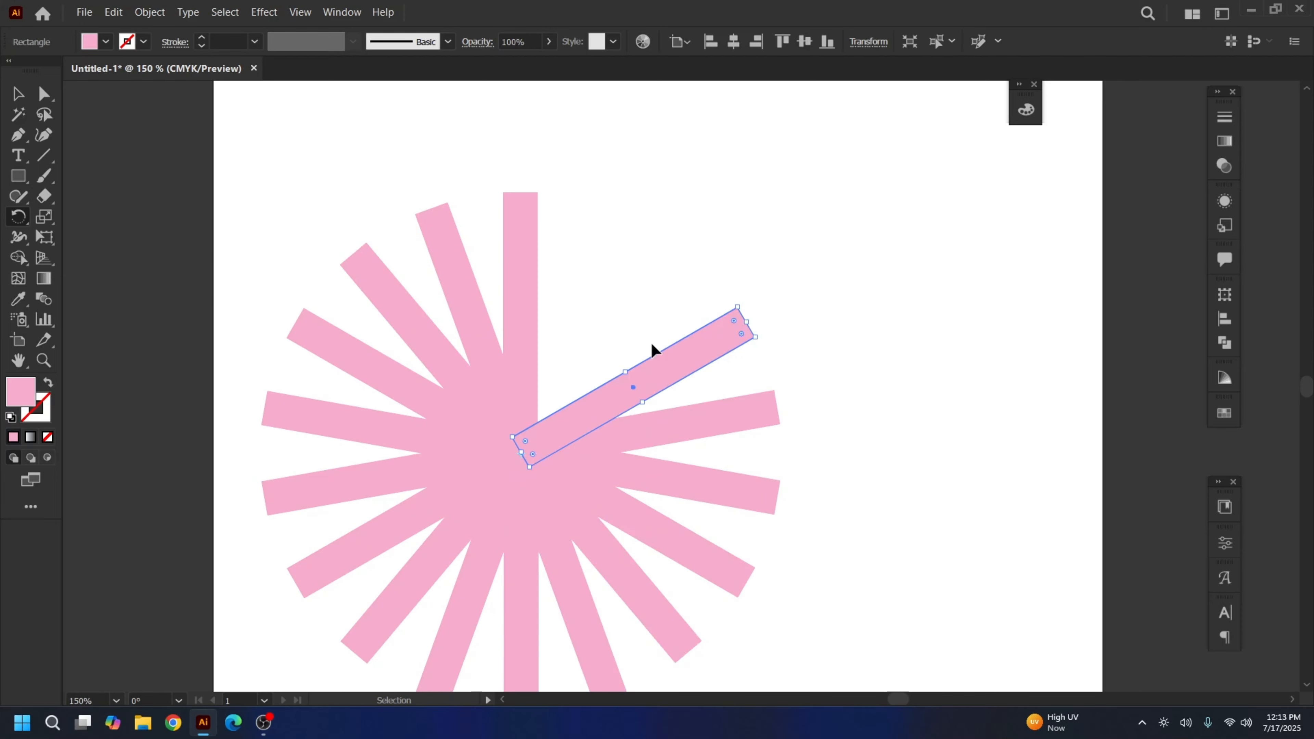
key("ctrl+minus")
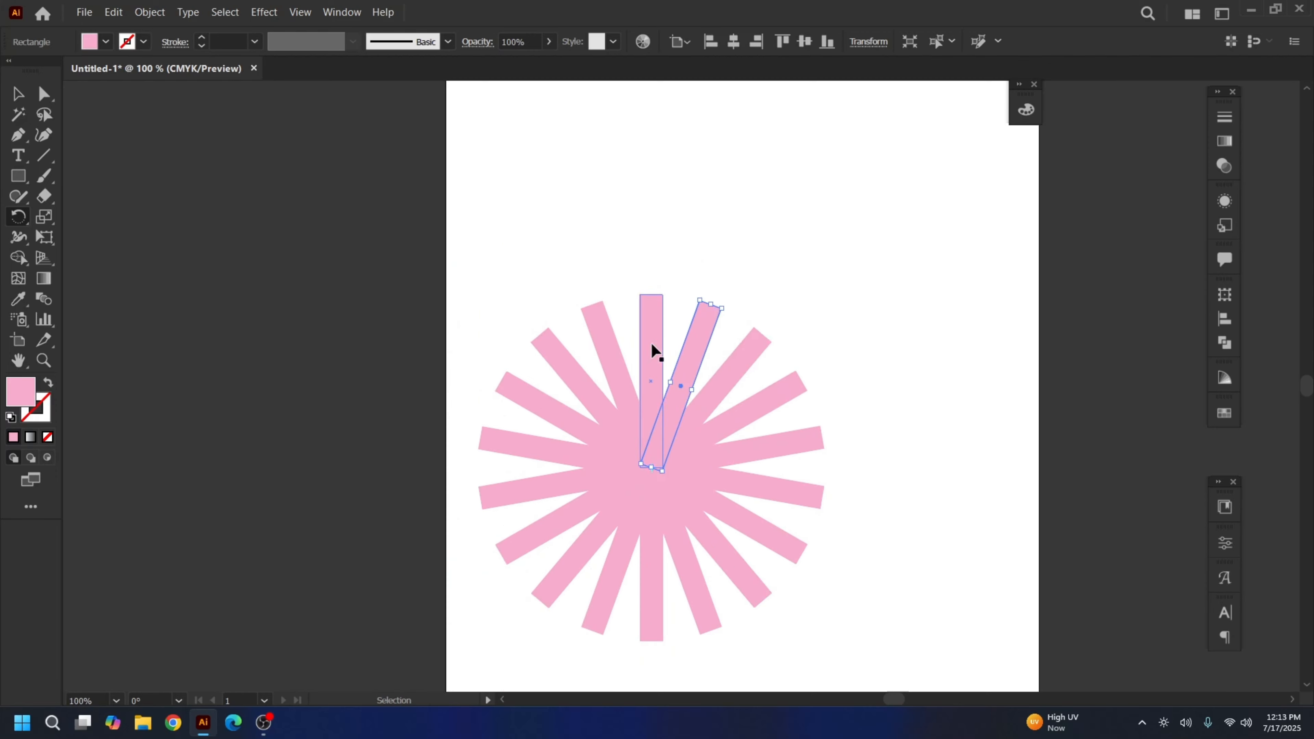
key("ctrl+minus")
Select all starburst rays, move them up and scale them down to about 200 pt
left_click(15, 98)
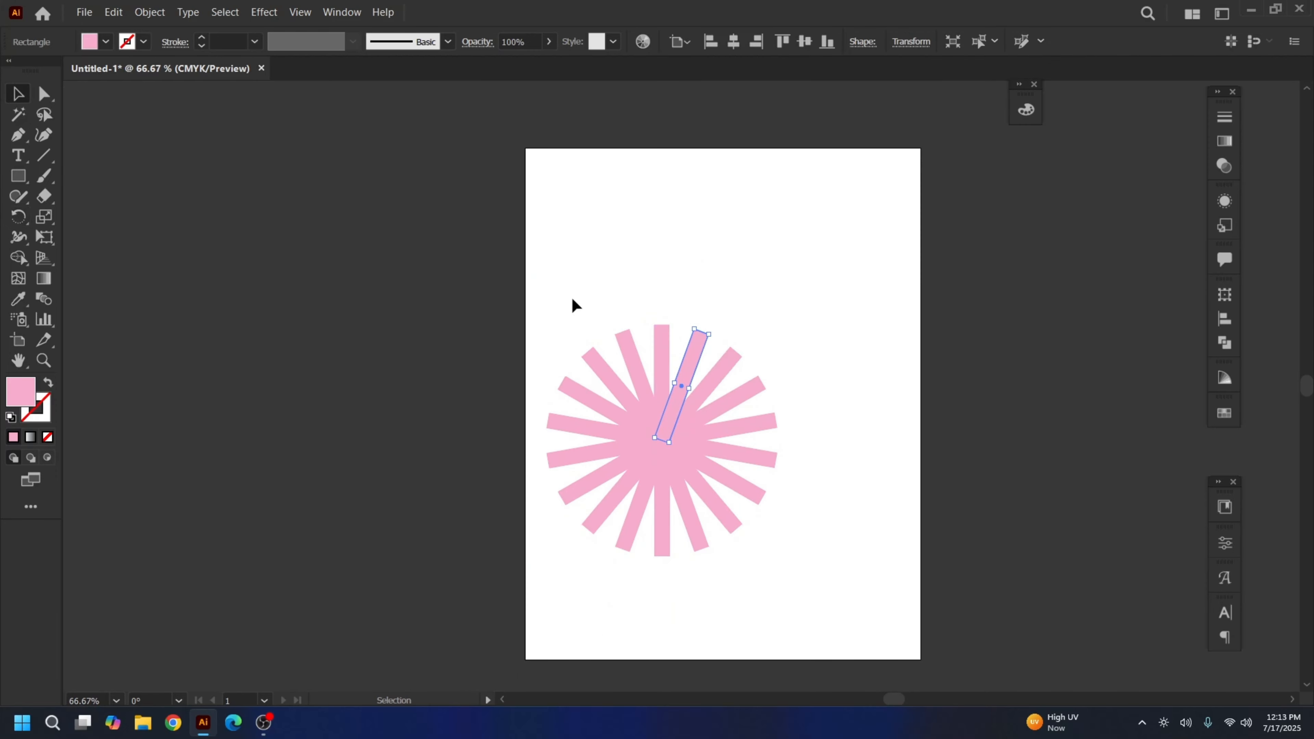
left_click_drag(531, 281, 830, 595)
left_click_drag(709, 467, 692, 353)
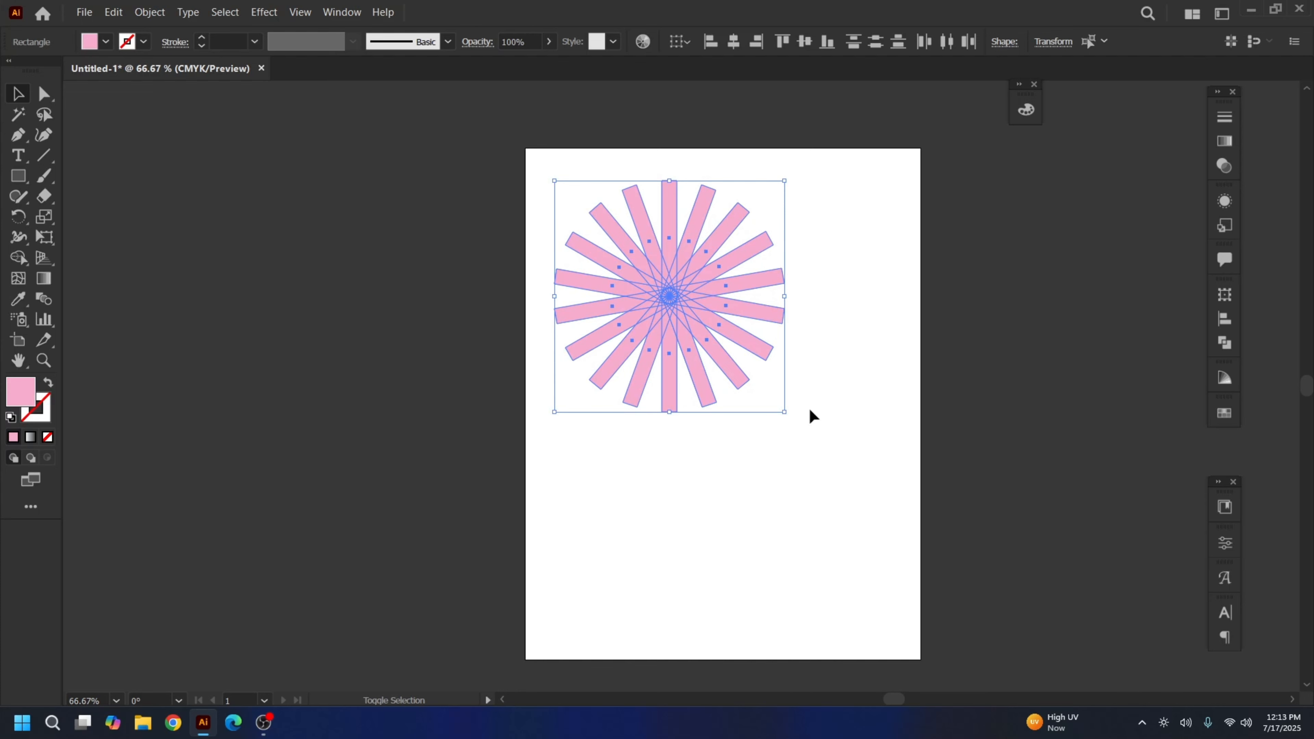
left_click_drag(785, 412, 704, 311)
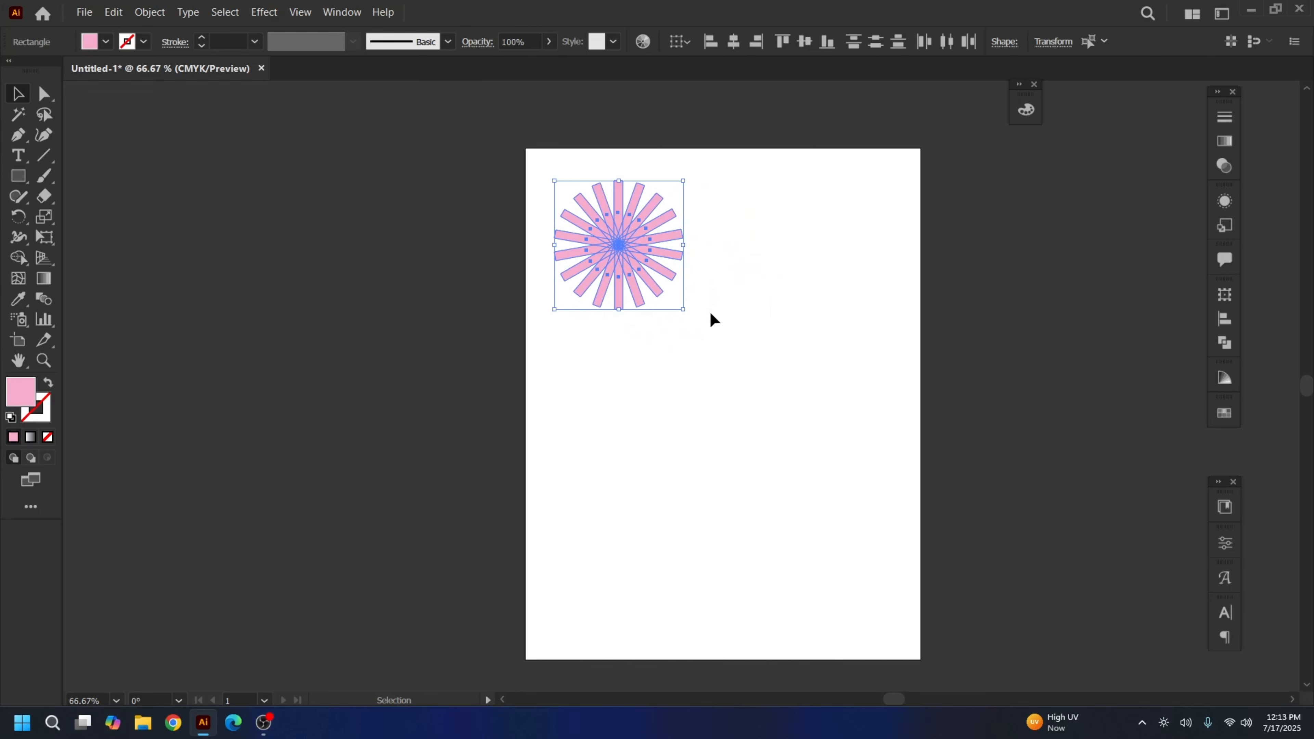
key("ctrl+plus")
left_click_drag(933, 512, 680, 370)
key("ctrl+minus")
key("v")
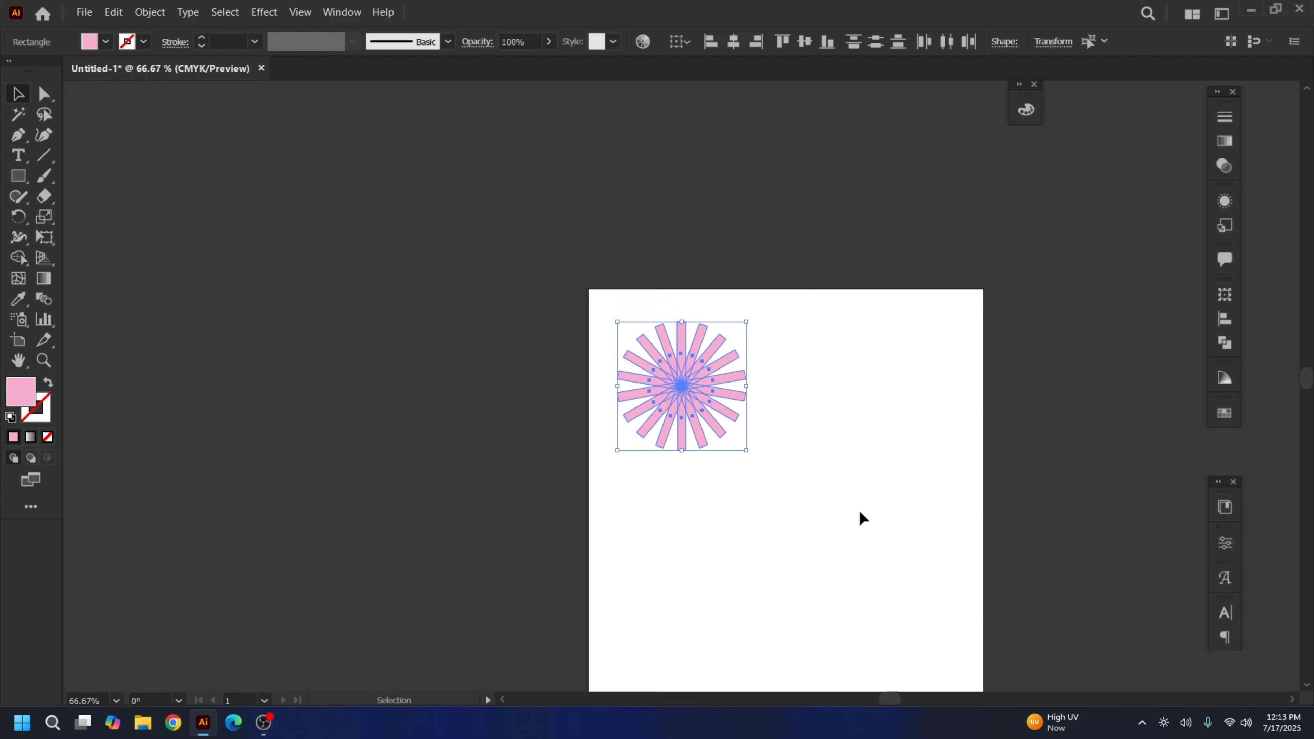
left_click_drag(860, 519, 627, 367)
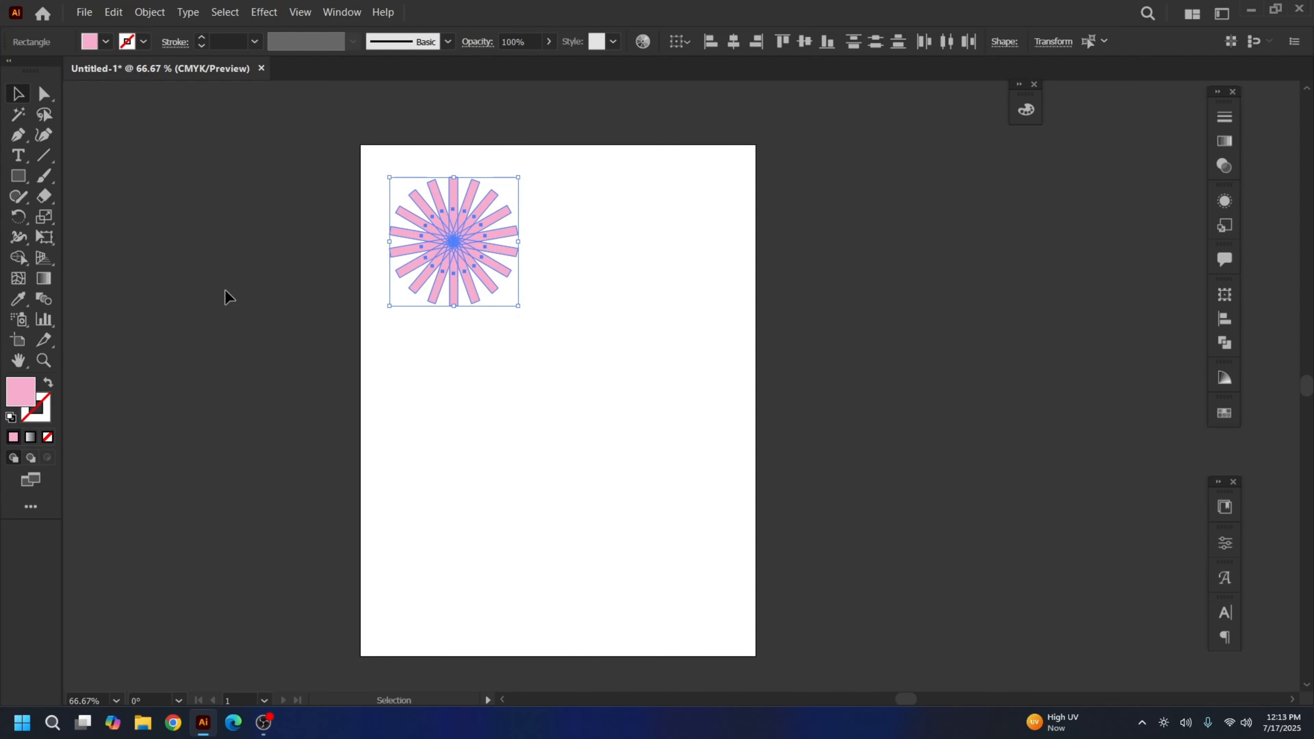
key("ctrl+plus")
left_click_drag(842, 537, 493, 241)
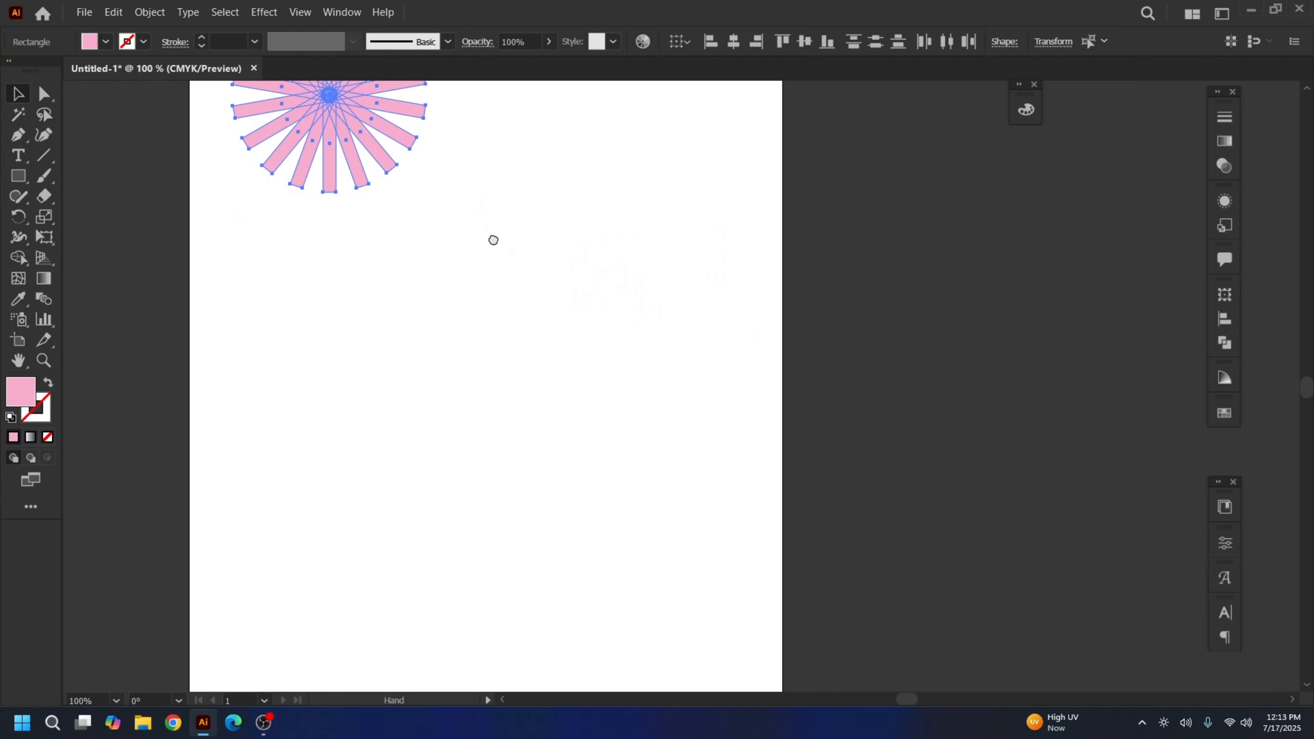
Draw a large pink circle, about 330 pt across, below the starburst
left_click(374, 309)
left_click(16, 177)
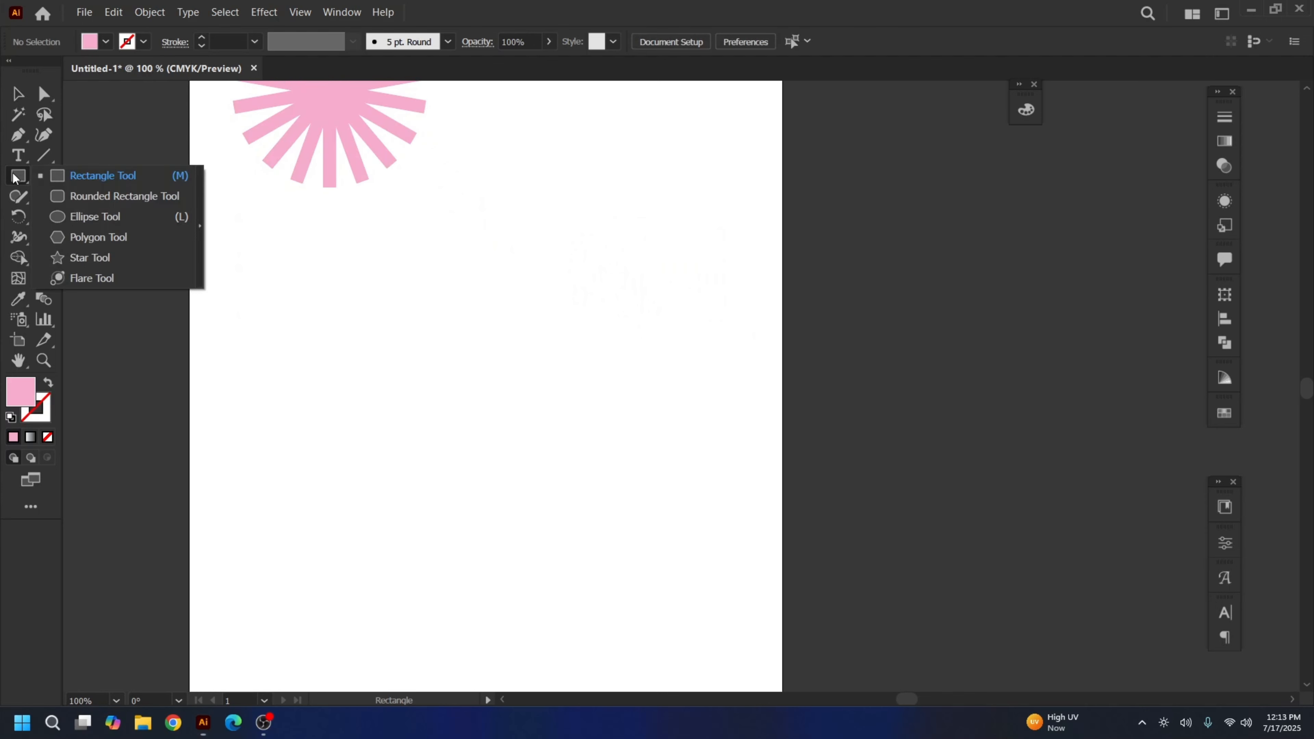
left_click(72, 217)
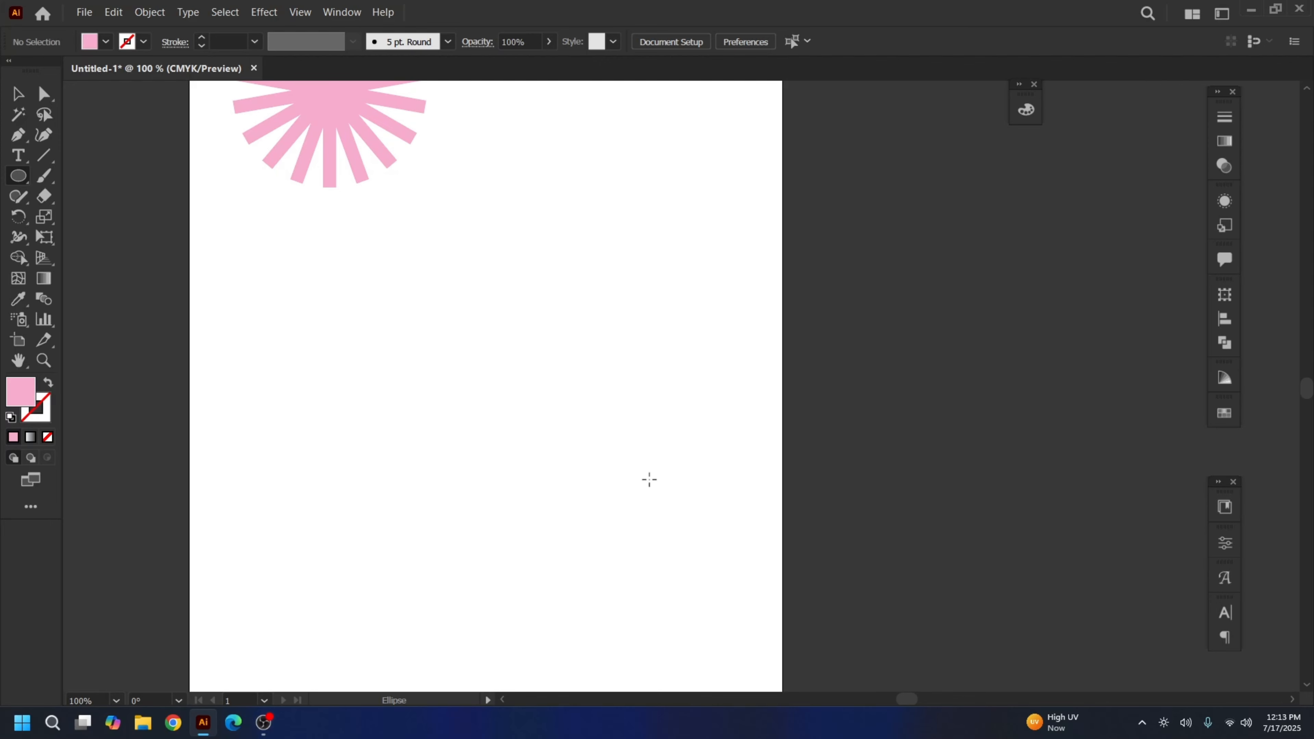
left_click_drag(314, 348, 316, 346)
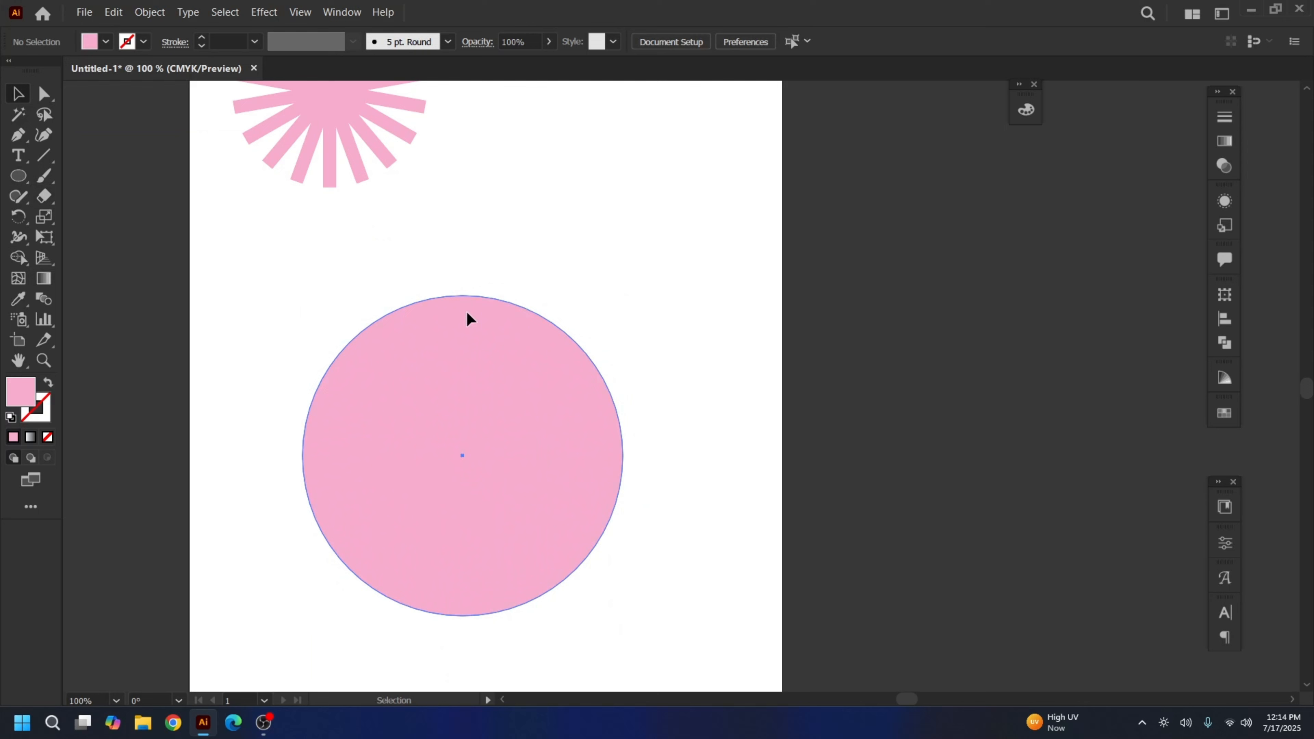
left_click(467, 318)
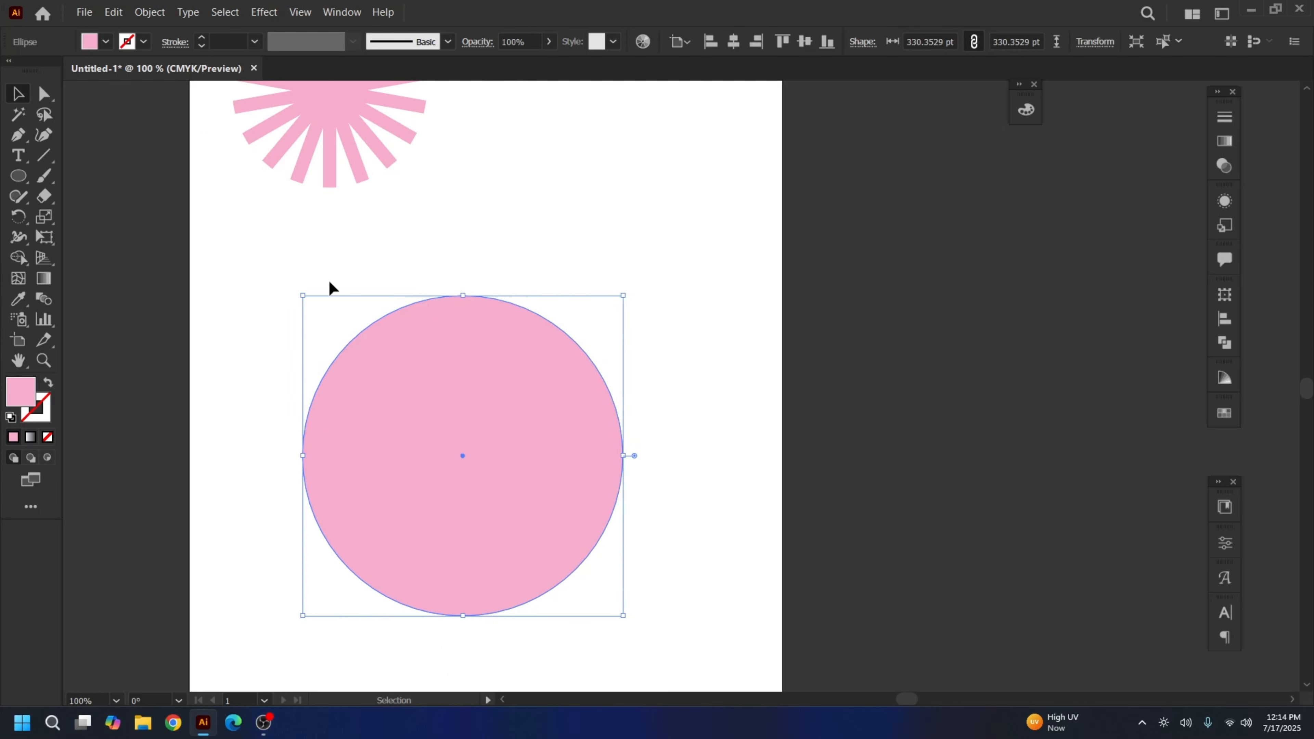
Draw a small pink circle just above the large one
left_click(20, 179)
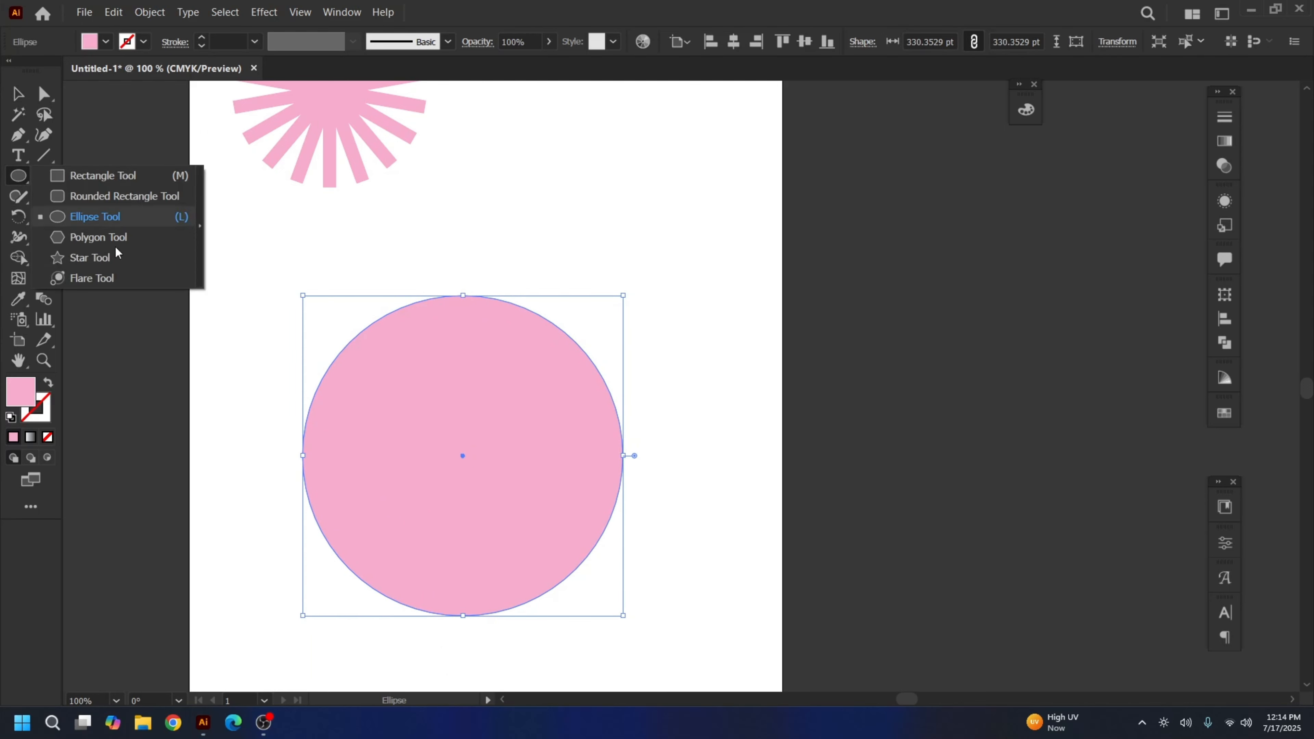
left_click(533, 416)
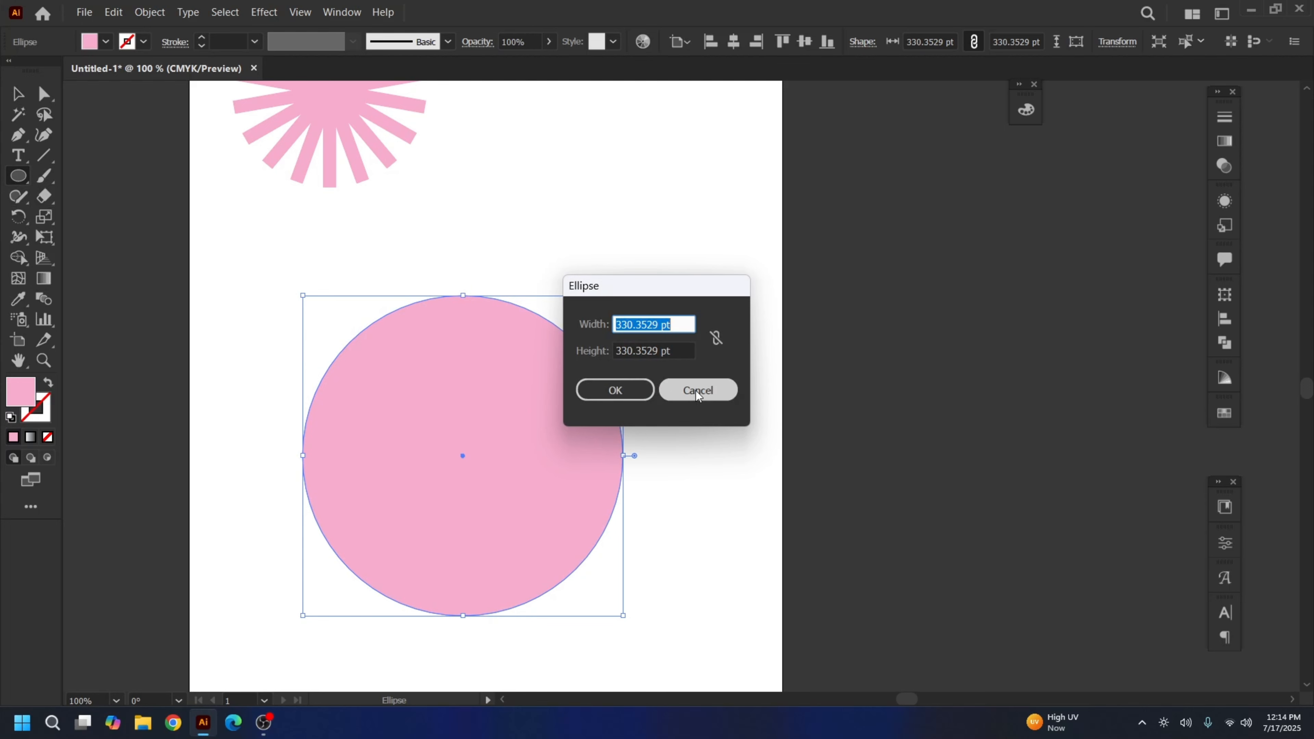
left_click(696, 386)
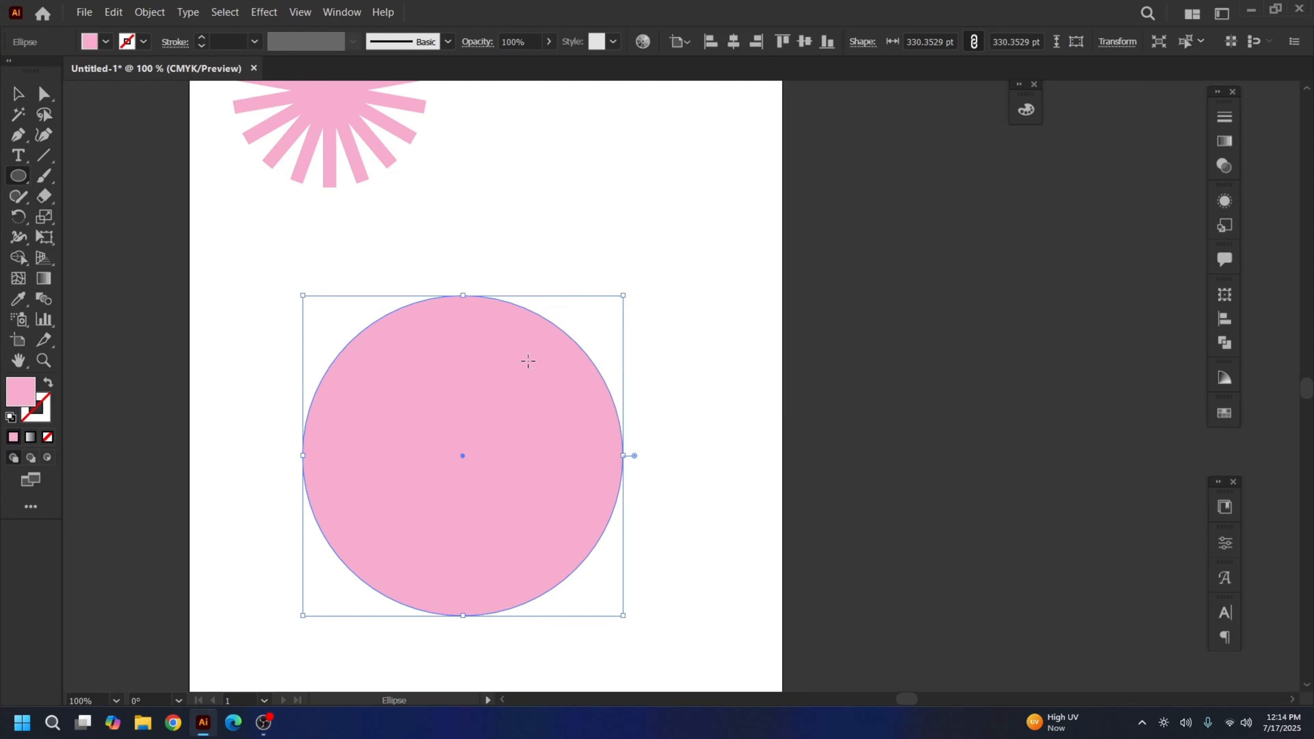
left_click(23, 177)
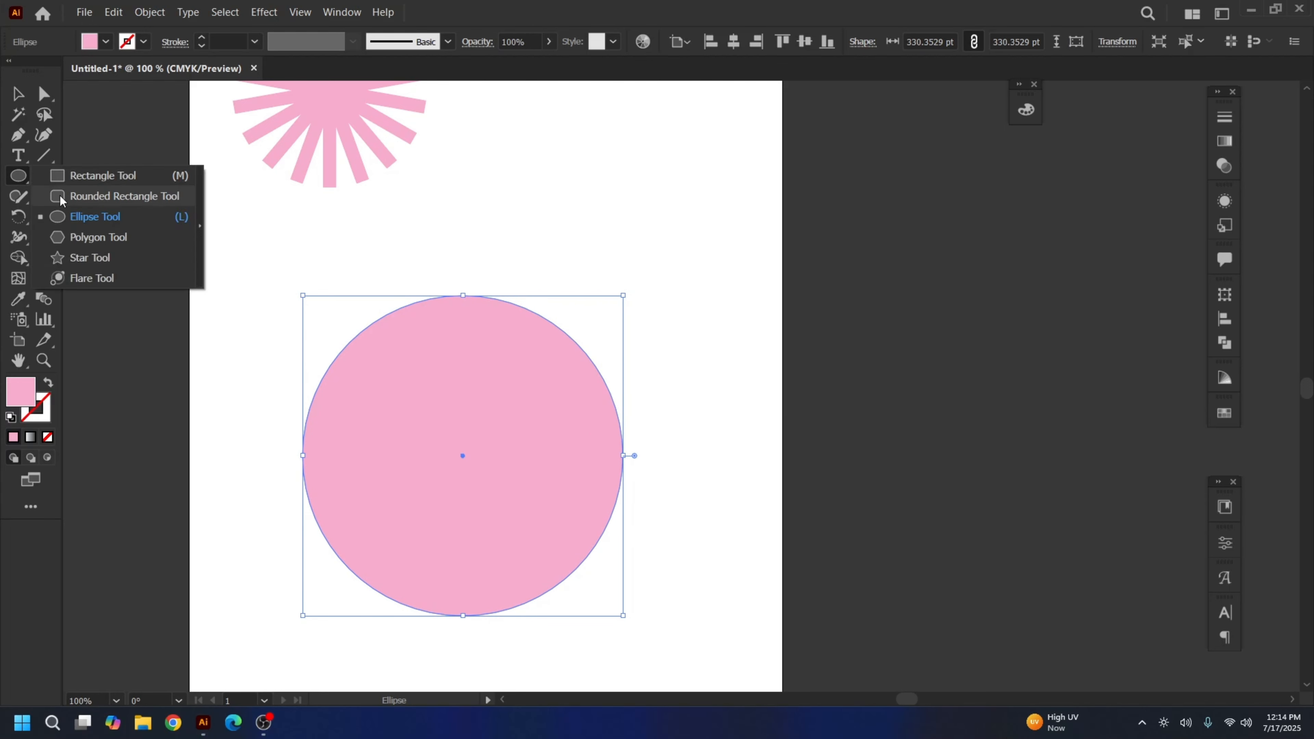
left_click(67, 217)
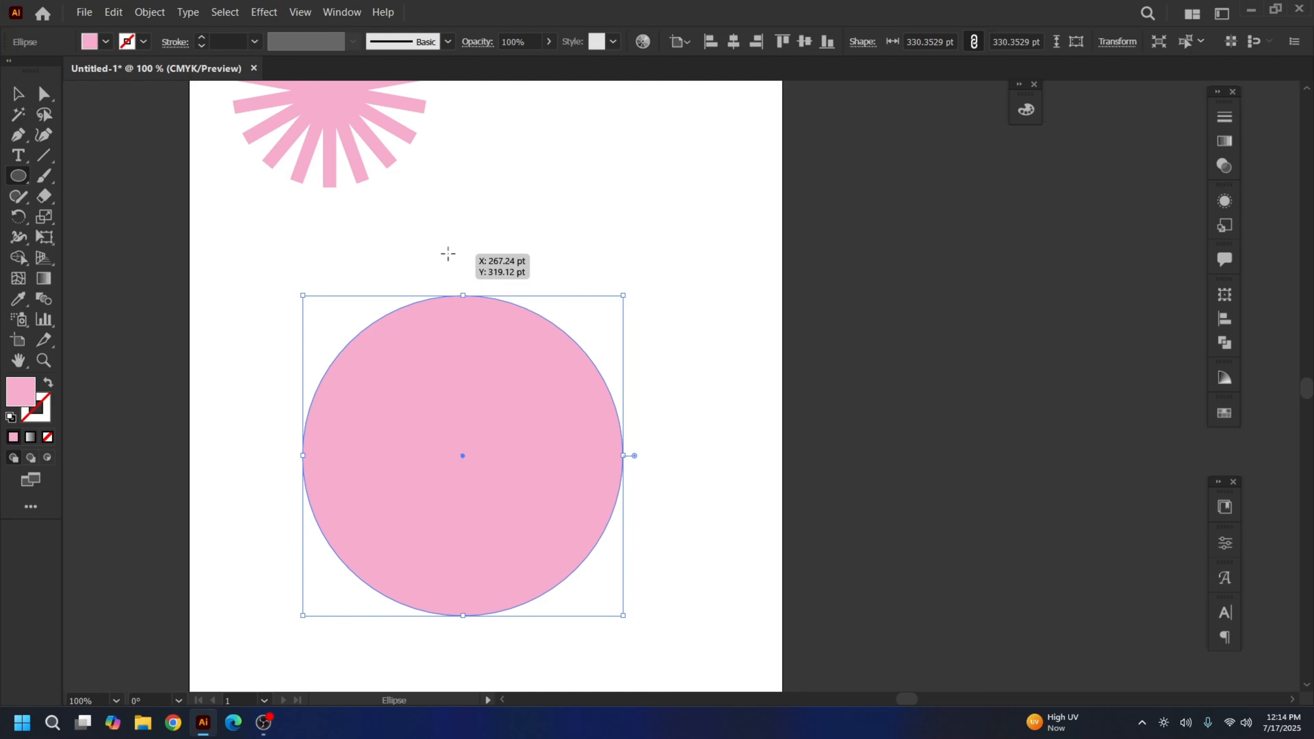
left_click_drag(448, 254, 472, 278)
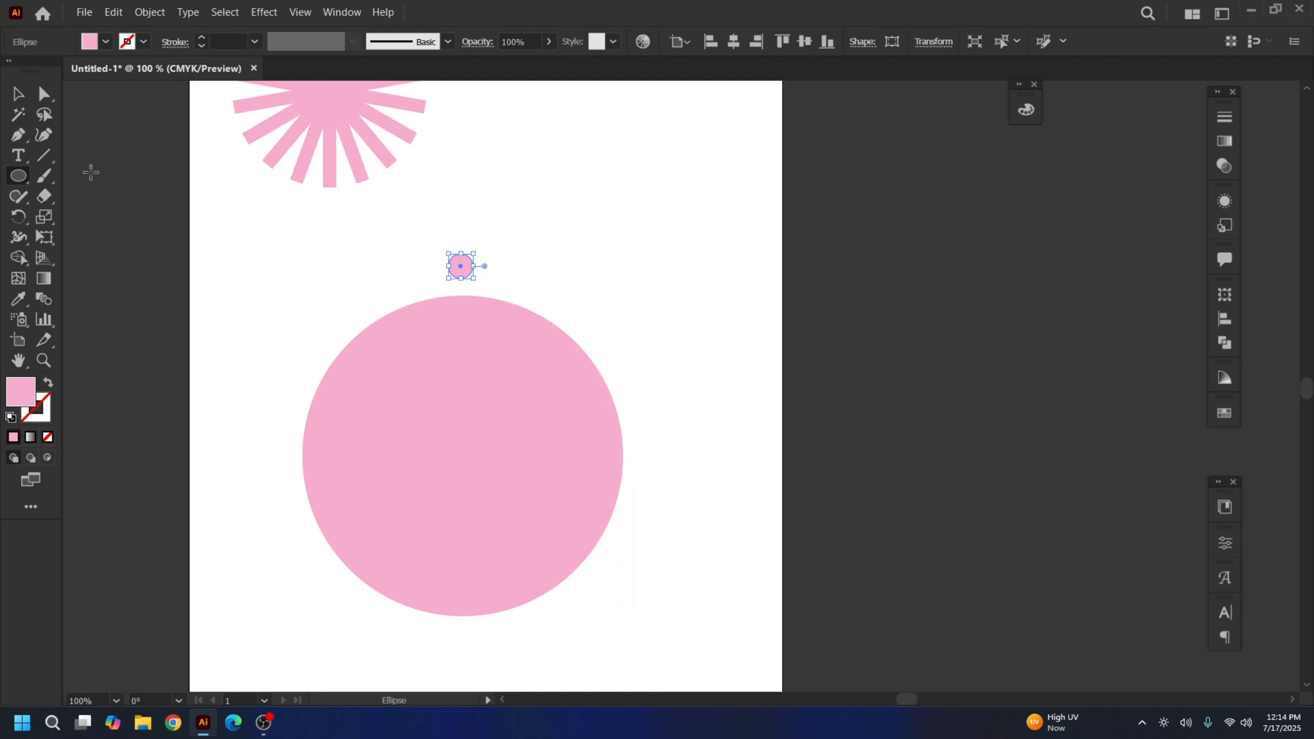
left_click(19, 94)
left_click(556, 263)
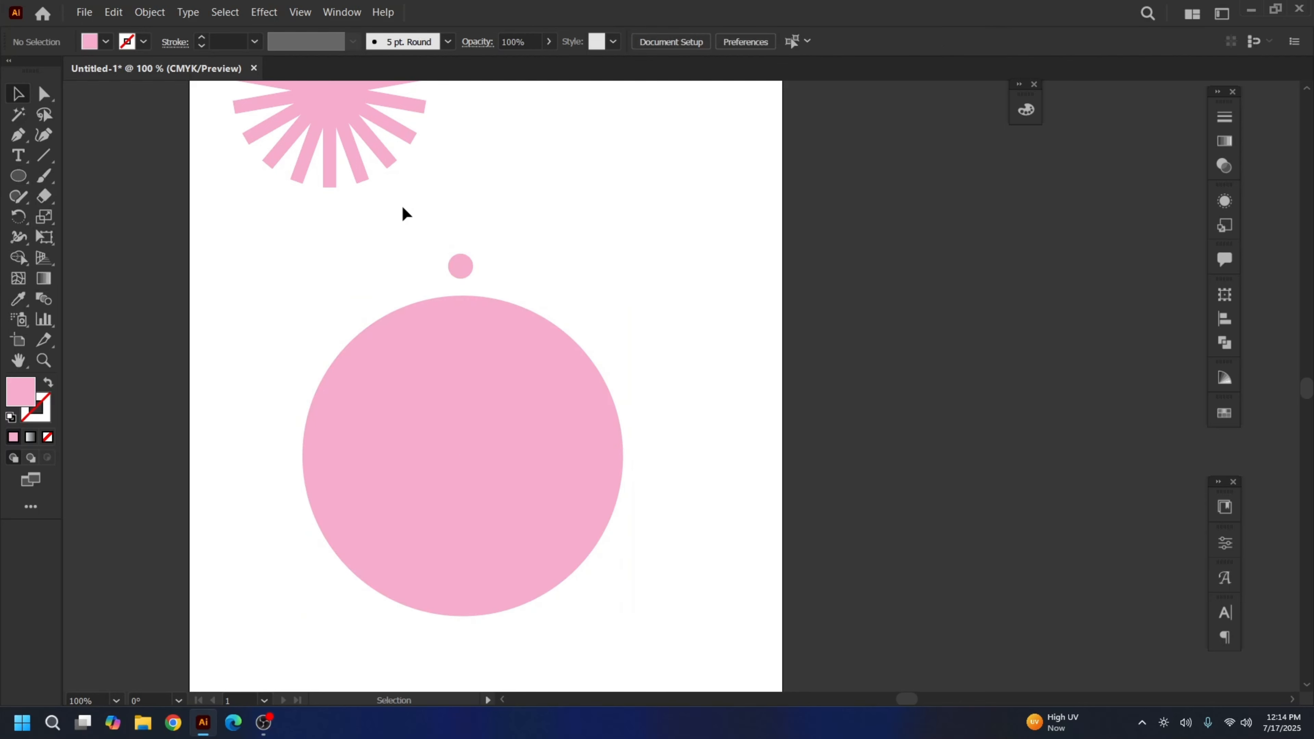
Snap the small circle onto the big circle's top edge and fill it lavender #B1AEF4
mouse_move(457, 272)
left_mouse_down()
mouse_move(477, 253)
mouse_move(462, 297)
left_mouse_up()
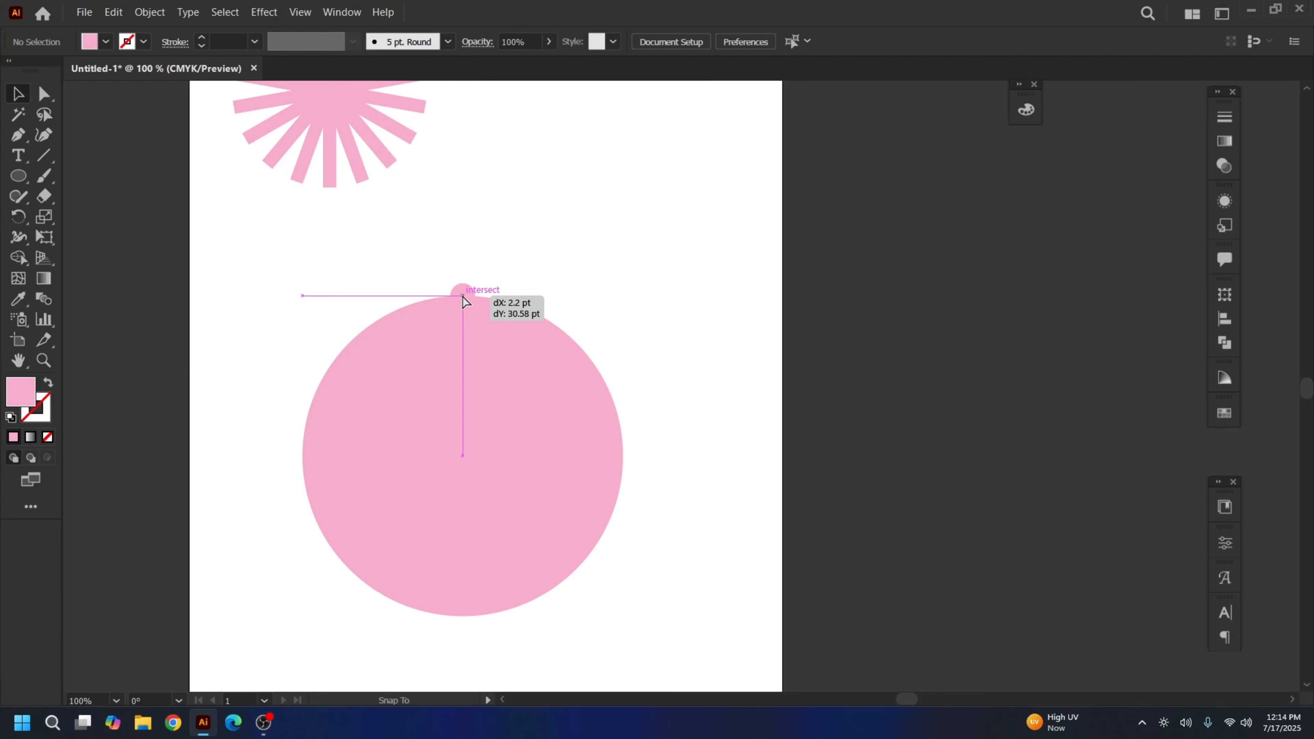
left_click_drag(463, 297, 463, 297)
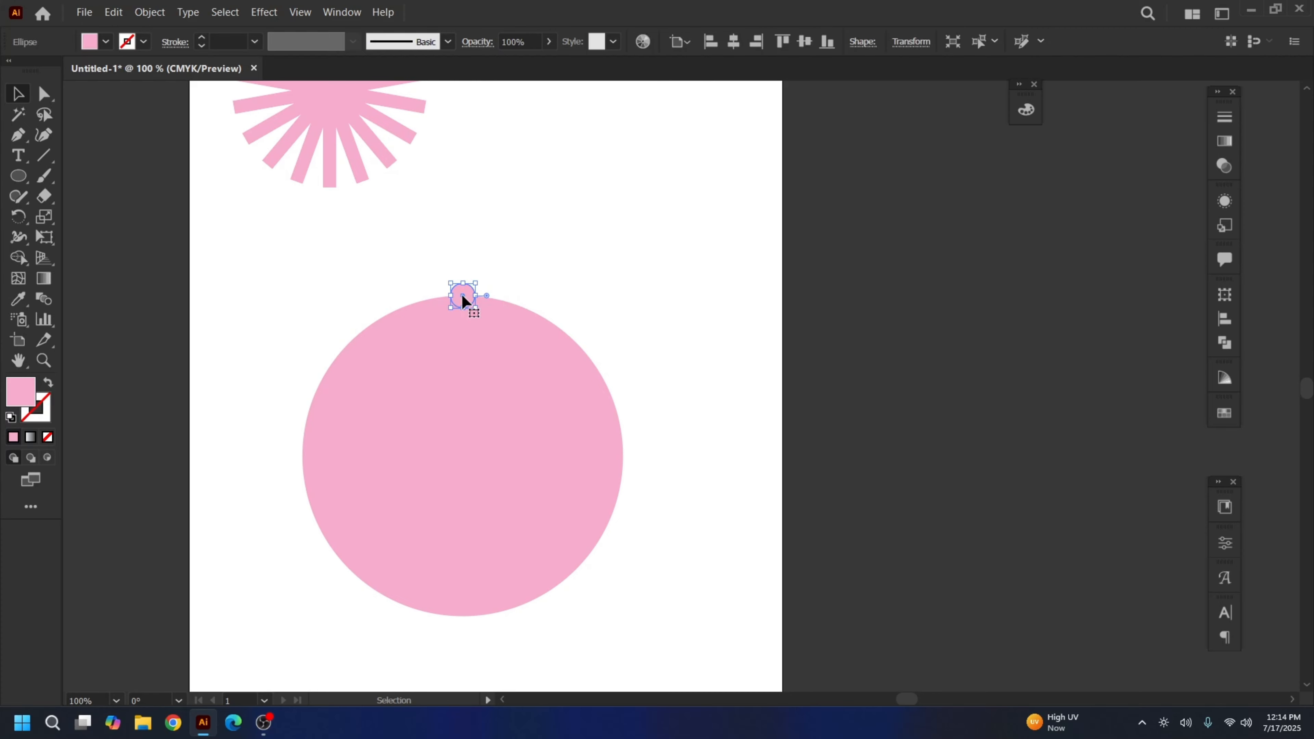
double_click(26, 393)
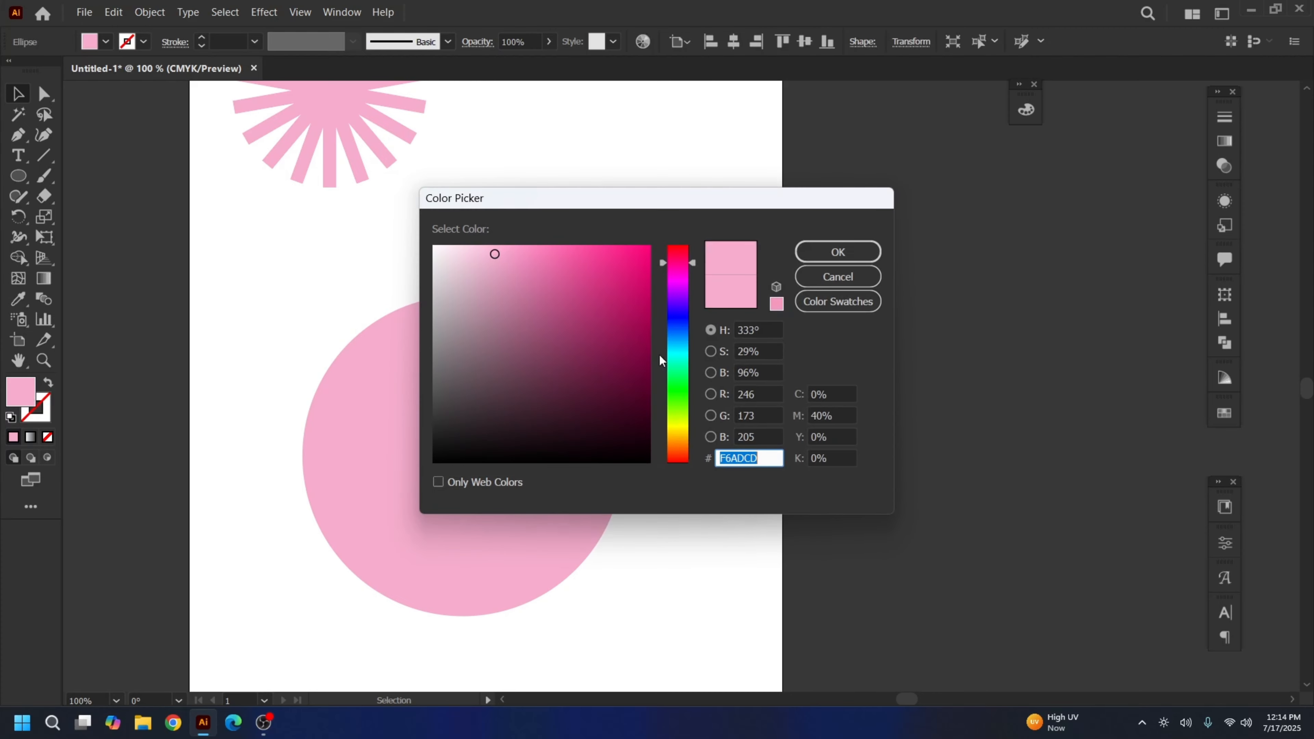
left_click(674, 315)
left_click(838, 253)
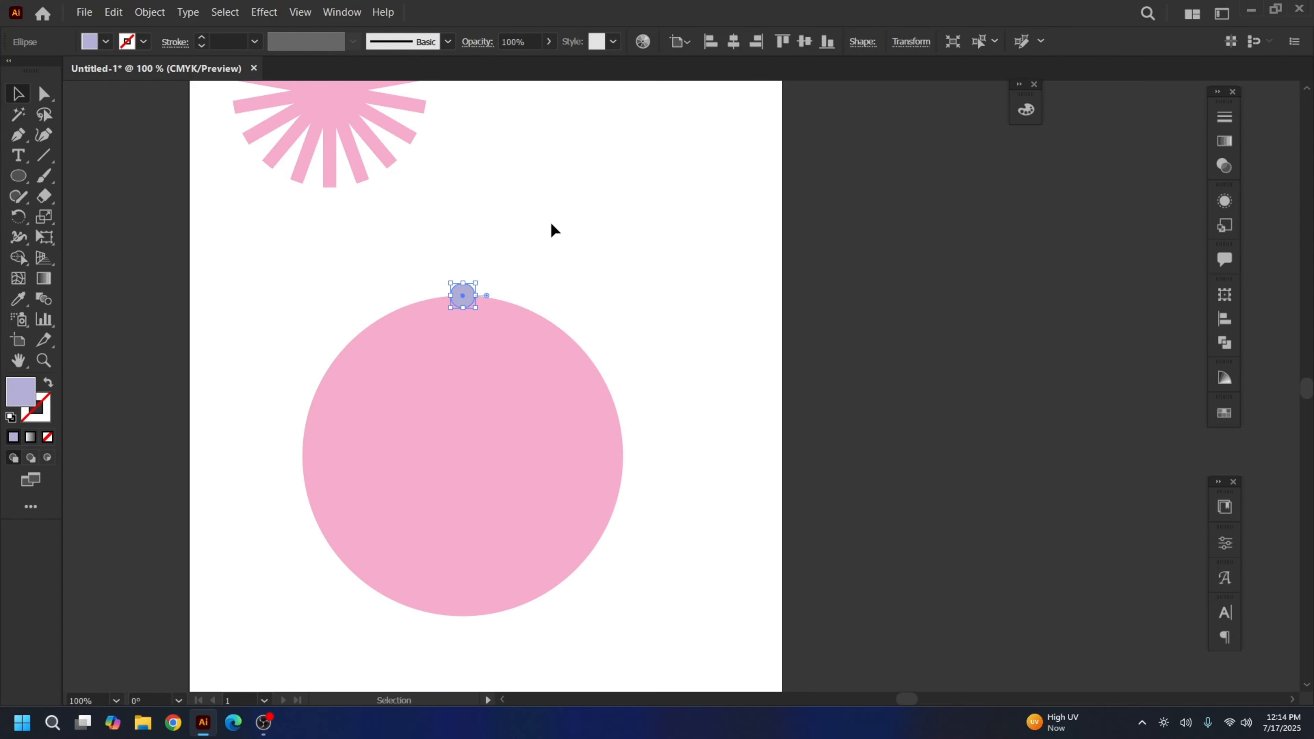
left_click(554, 230)
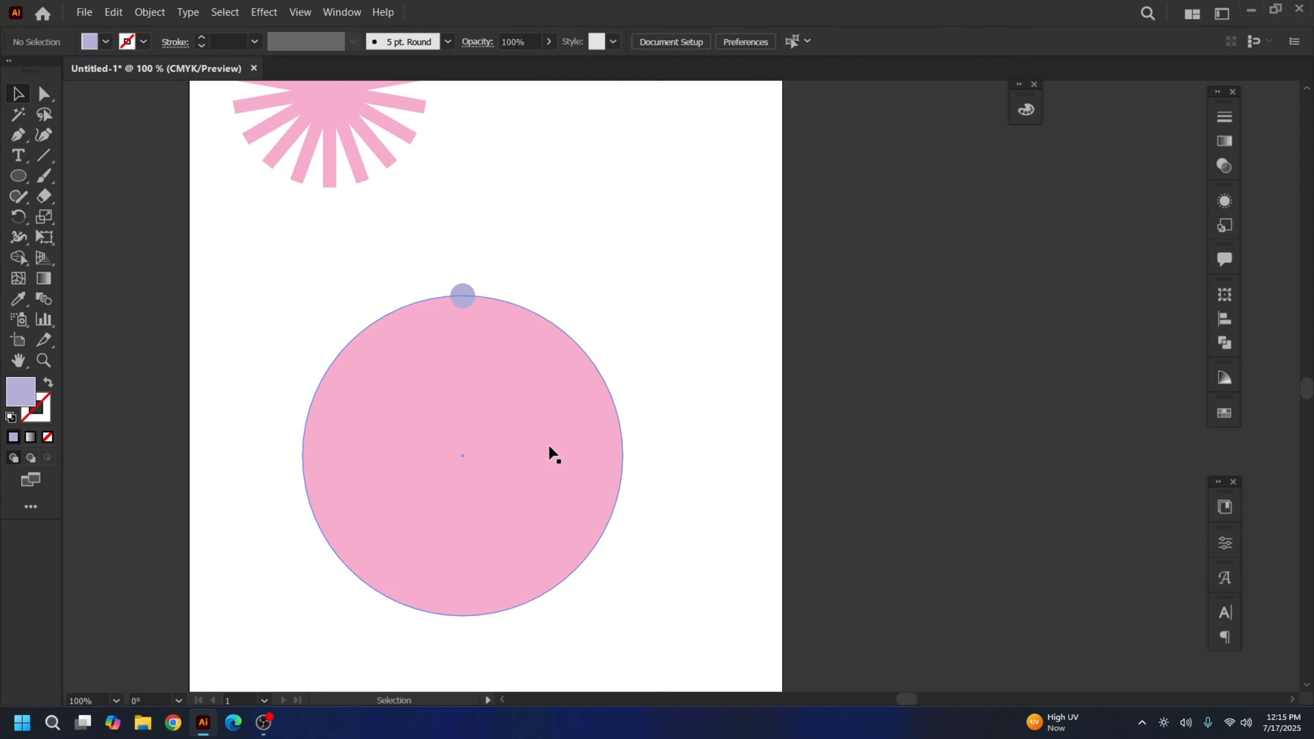
Confirm the lavender dot sits on the big circle's top edge and check View > Smart Guides
left_click(468, 474)
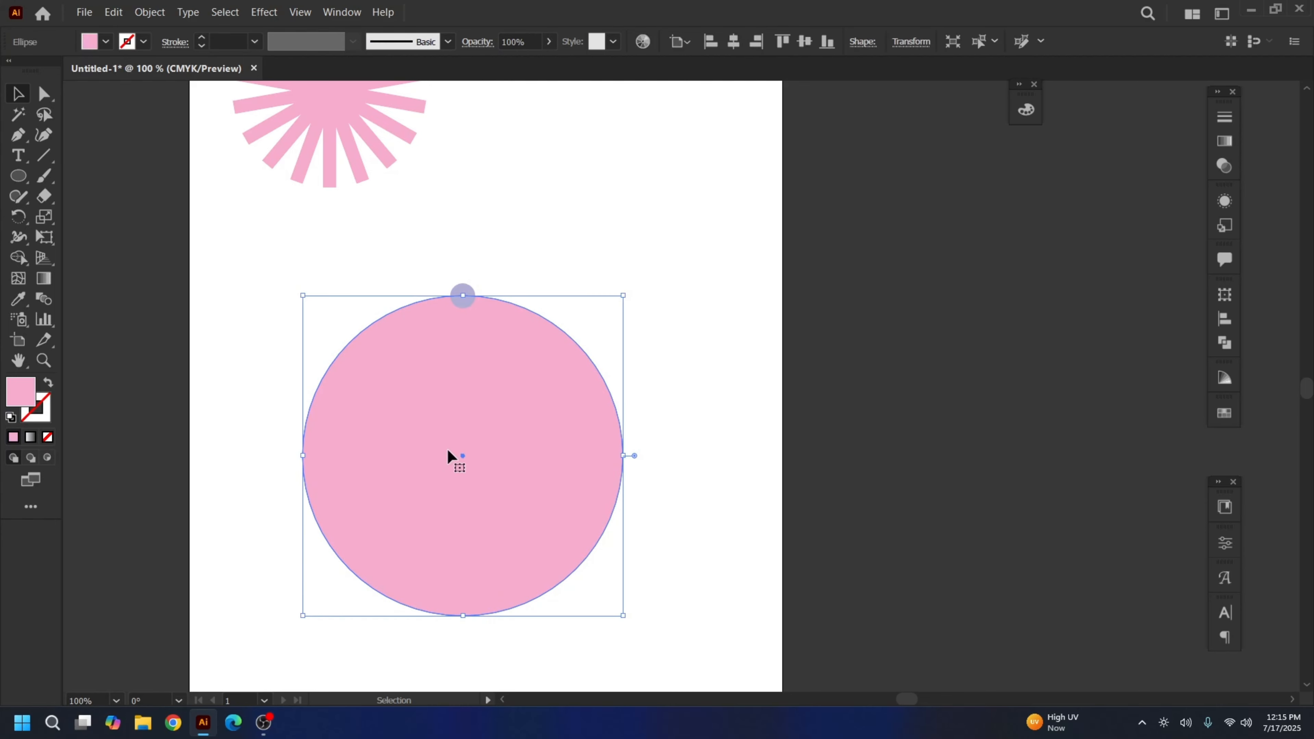
left_click(469, 270)
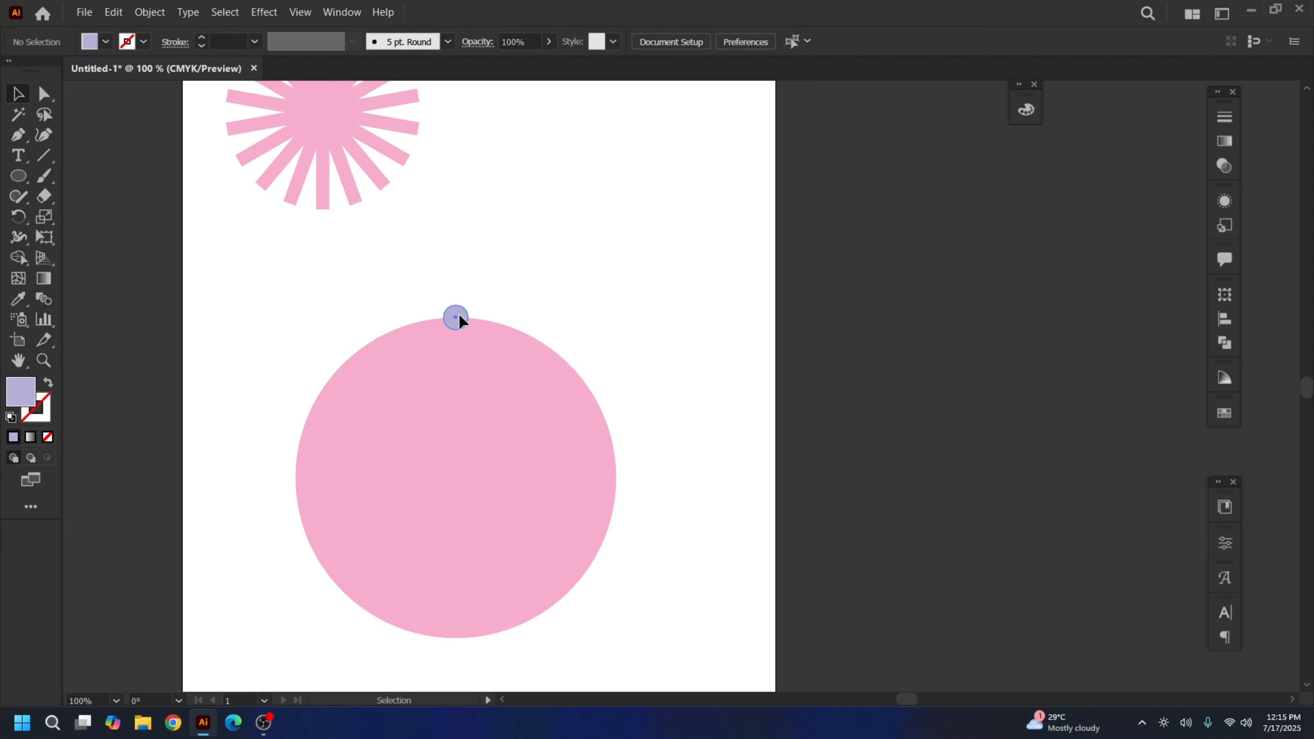
left_click(458, 316)
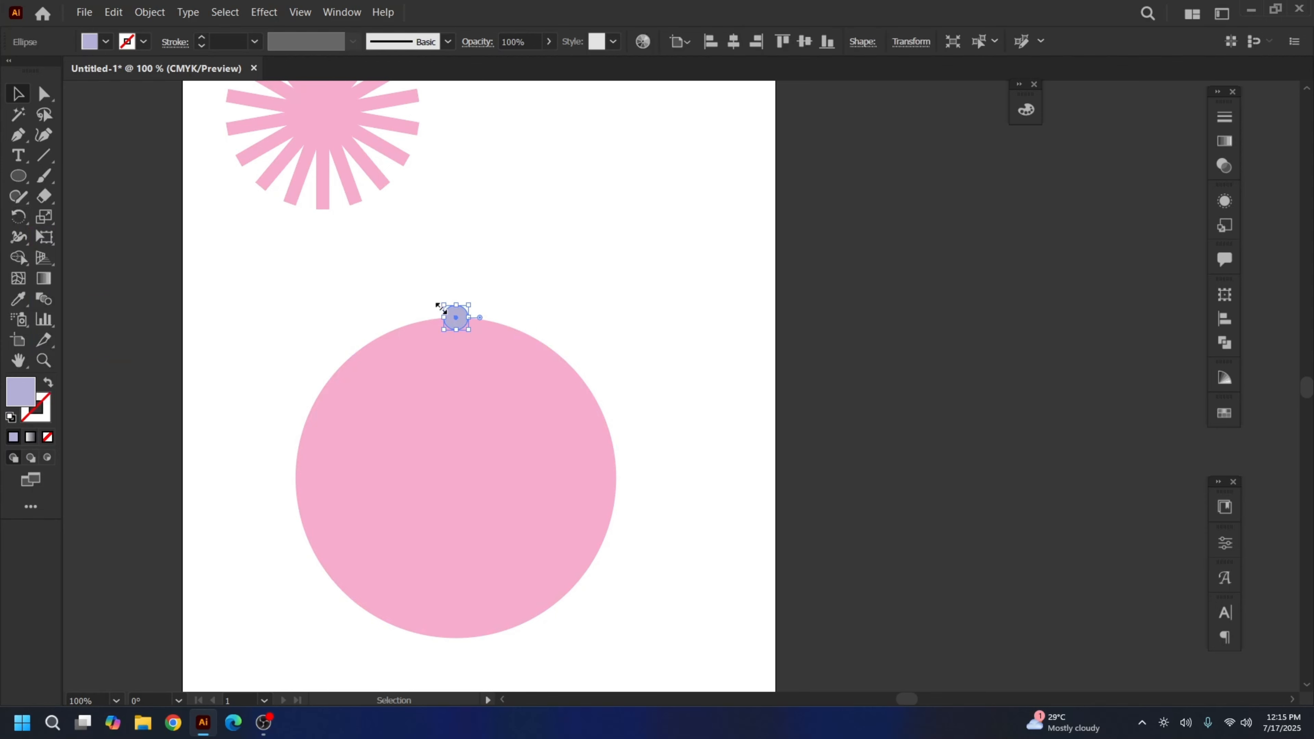
left_click(477, 272)
left_click(449, 327)
left_click(18, 216)
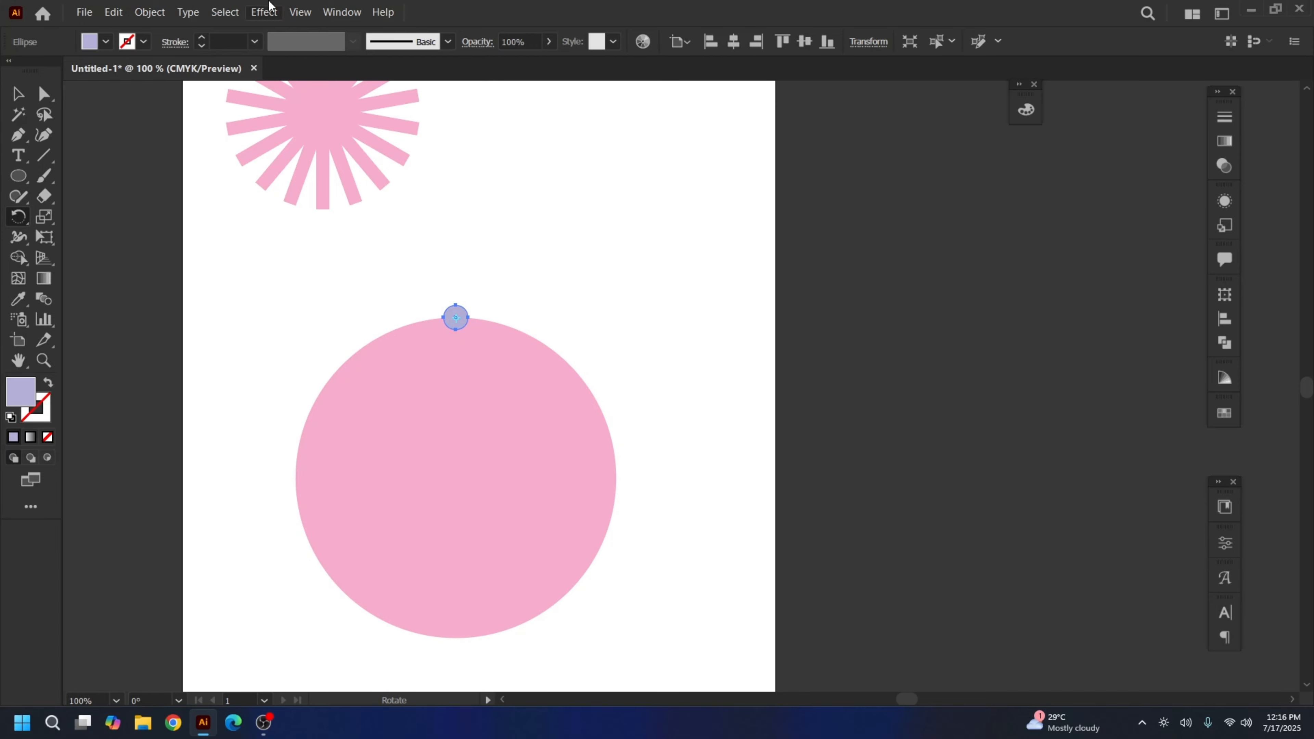
left_click(297, 12)
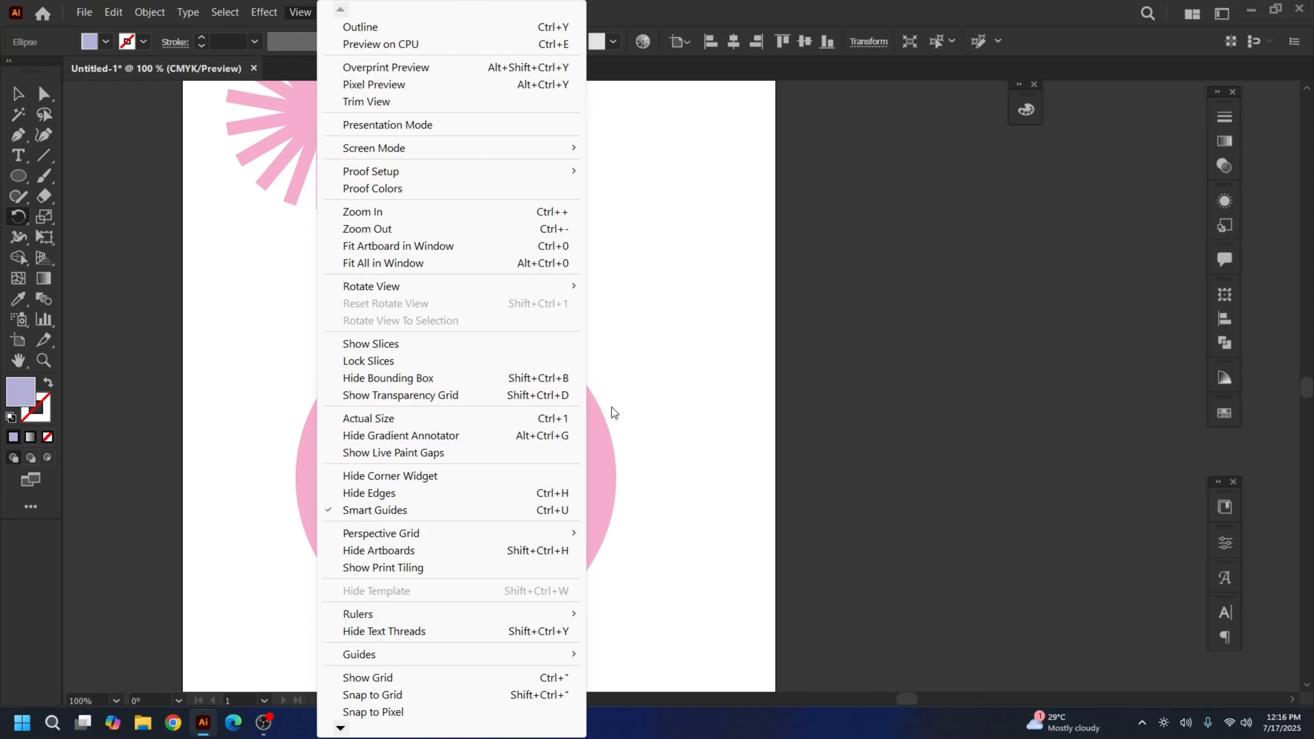
left_click(620, 382)
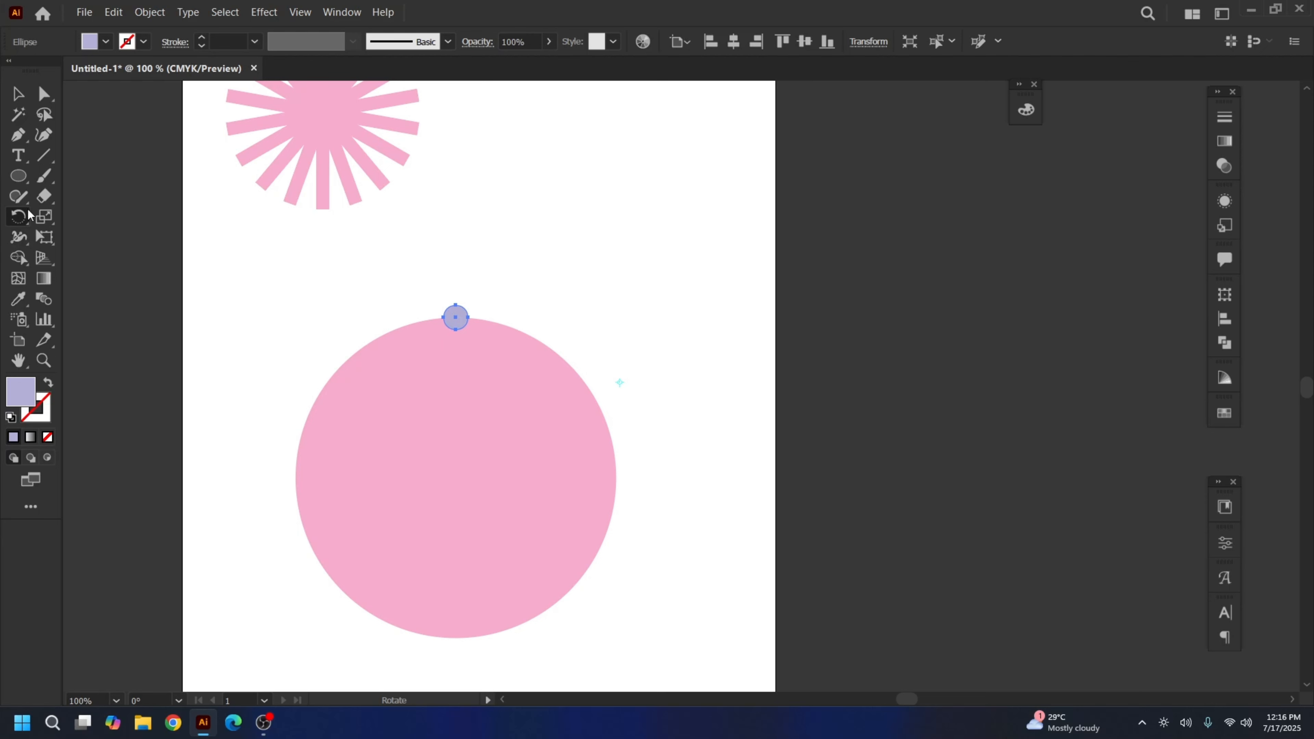
left_click(16, 92)
Copy the lavender dot rotated 360/12 (30°) around the big pink circle's centre
left_click(577, 285)
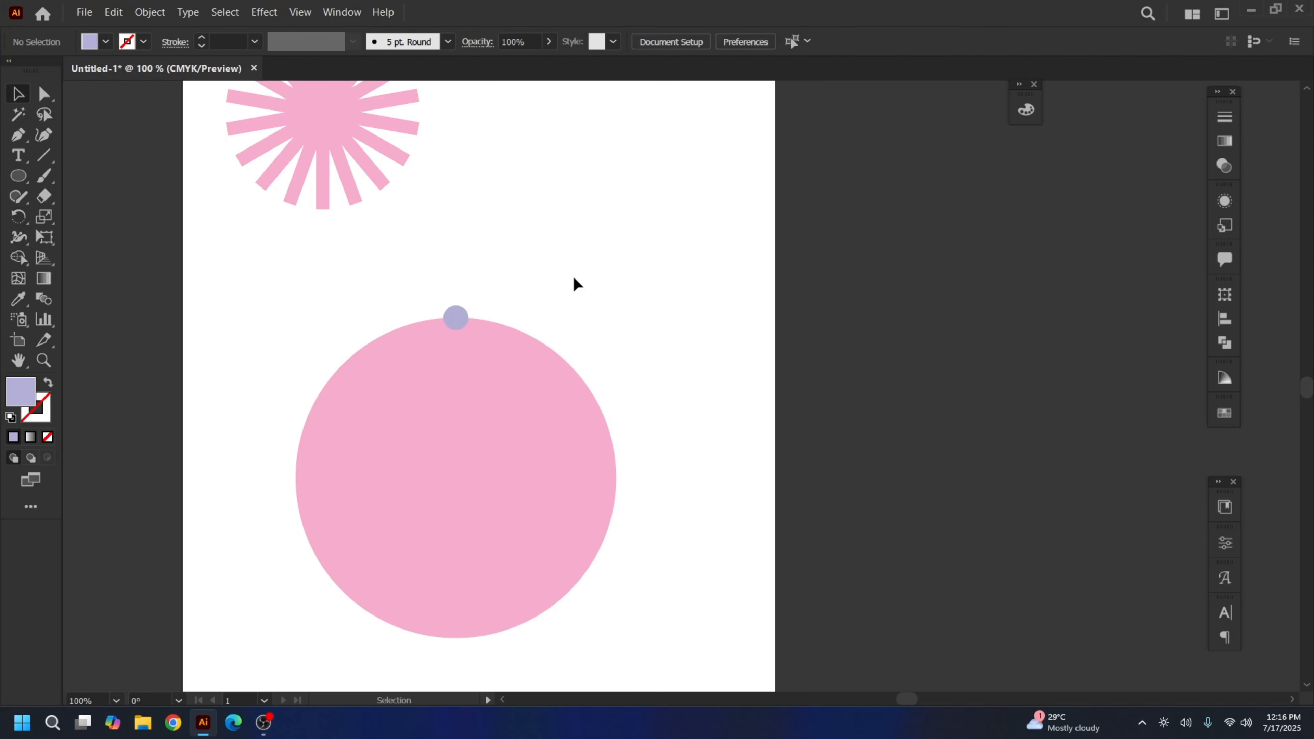
left_click(456, 306)
left_click(18, 216)
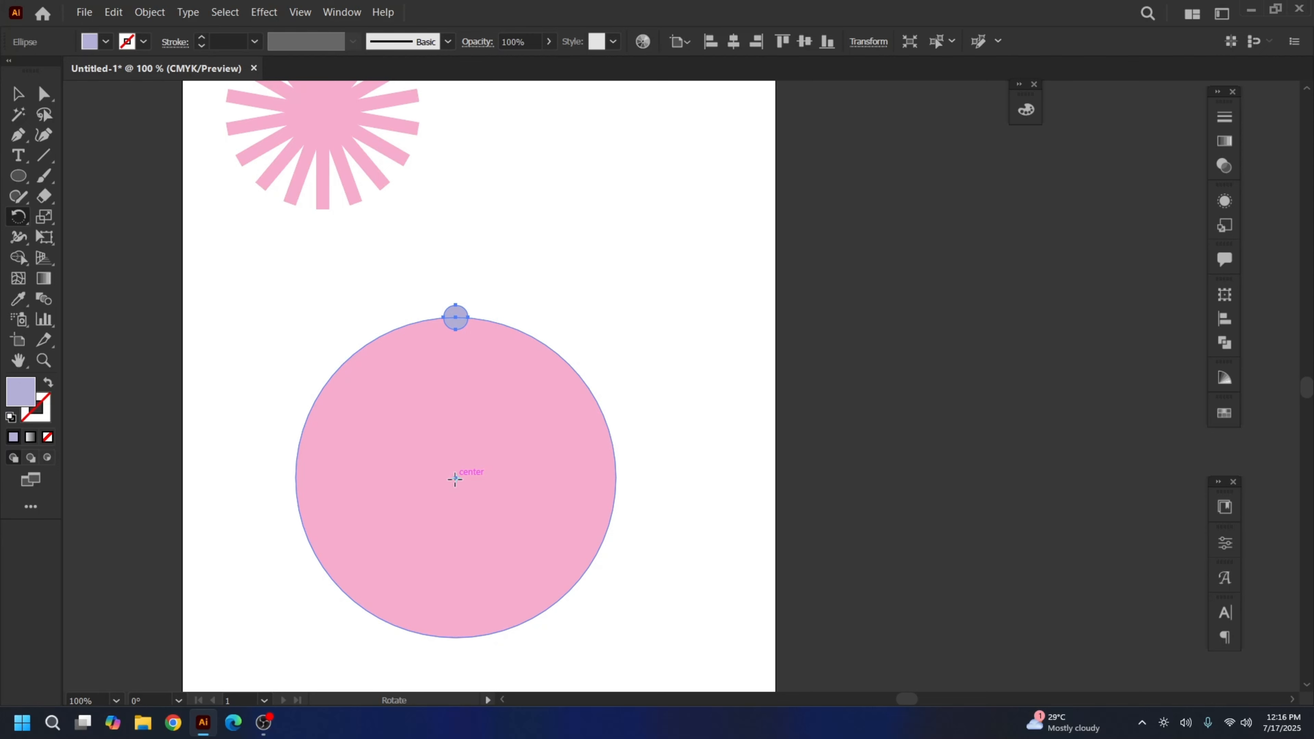
left_click(455, 478)
left_click(456, 480, "alt")
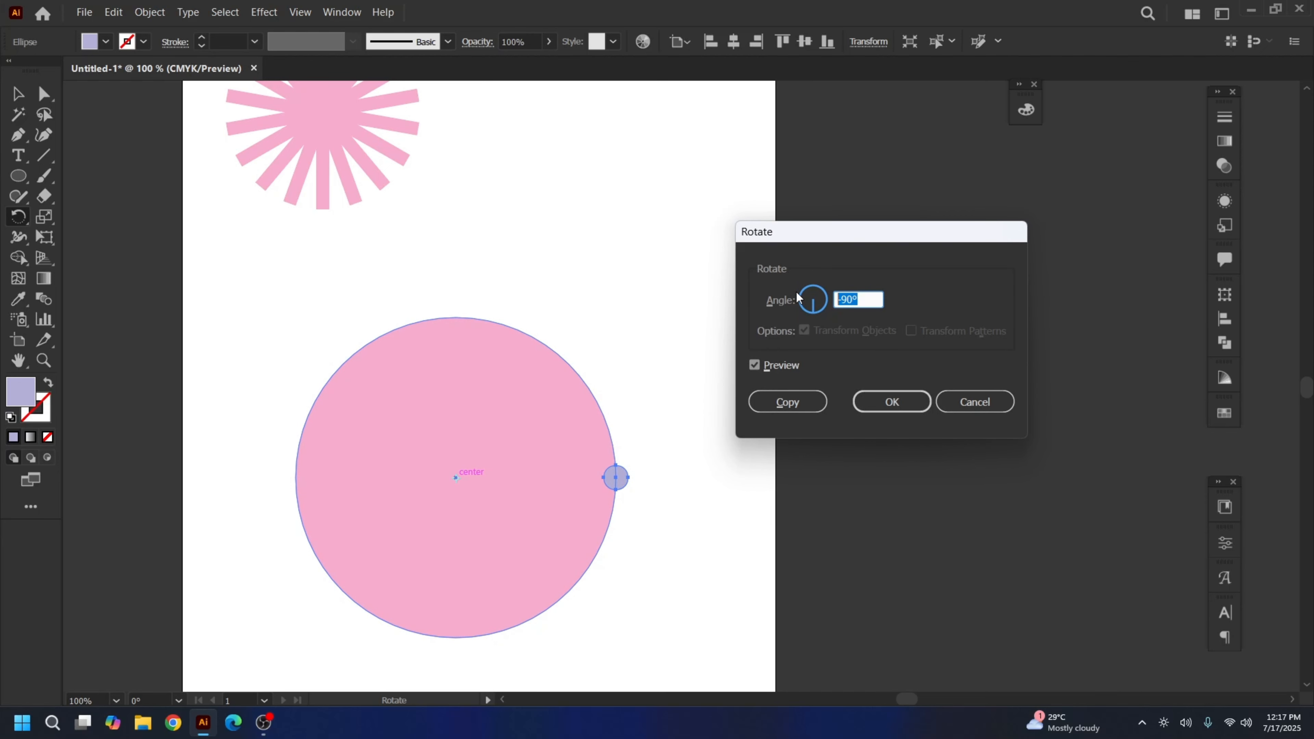
type("360/12")
left_click(787, 405)
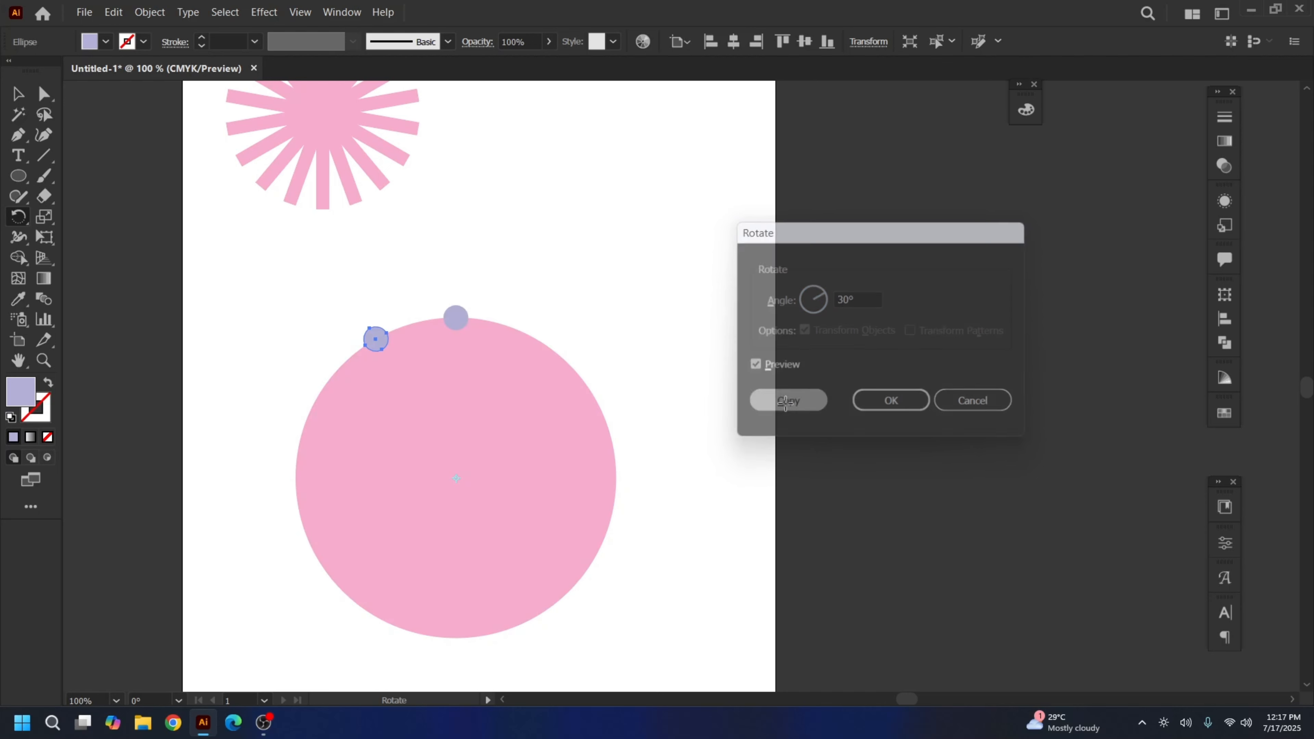
key("ctrl")
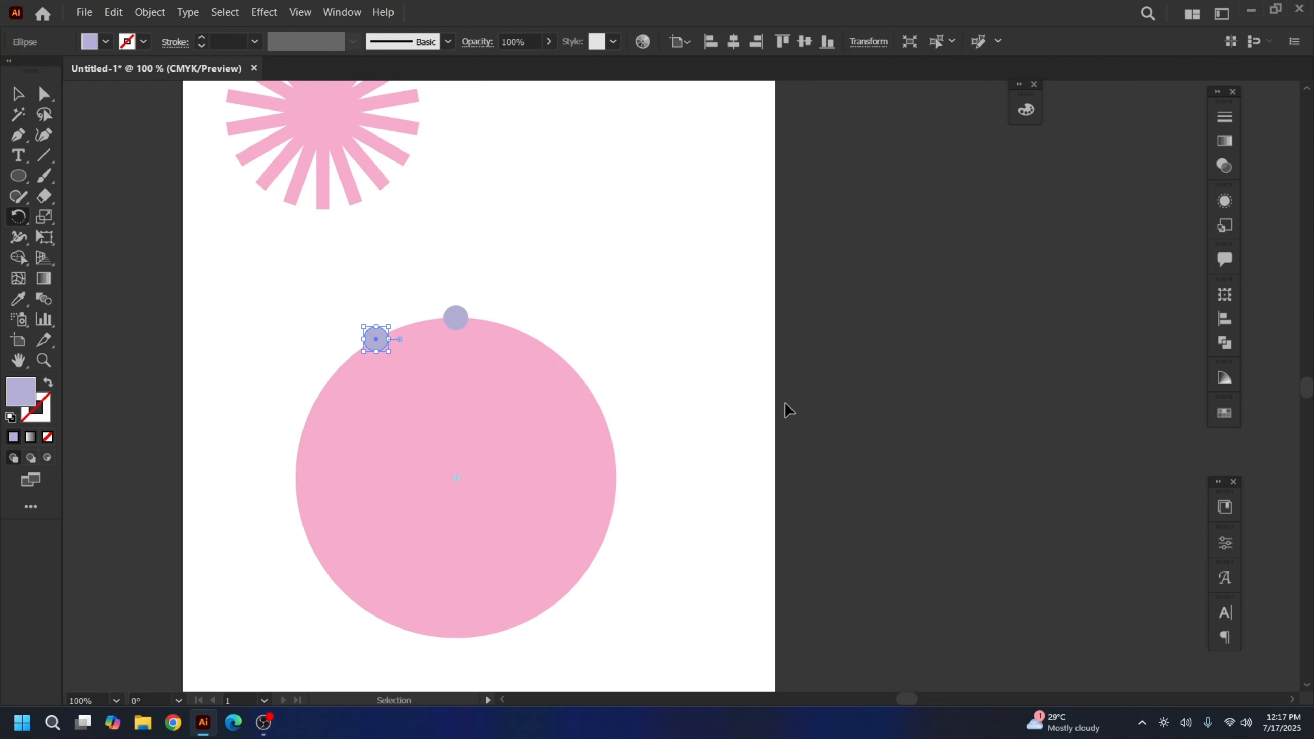
Repeat the rotated lilac dot copy to close the twelve-dot ring, then select the big pink circle
key("ctrl+d")
key("ctrl+d")
key("ctrl+d")
key("ctrl+d")
key("ctrl+d")
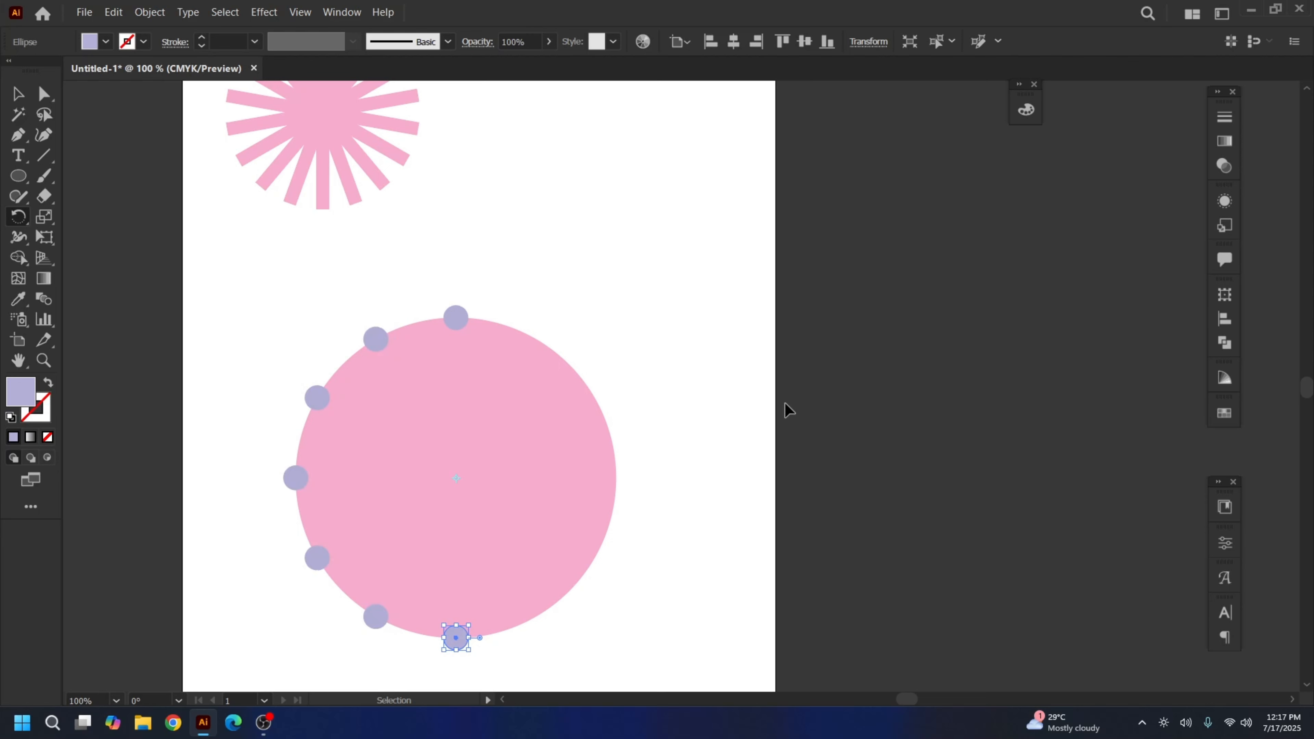
key("ctrl+d")
key("ctrl+d")
key("ctrl+d")
key("ctrl+d")
key("ctrl+d")
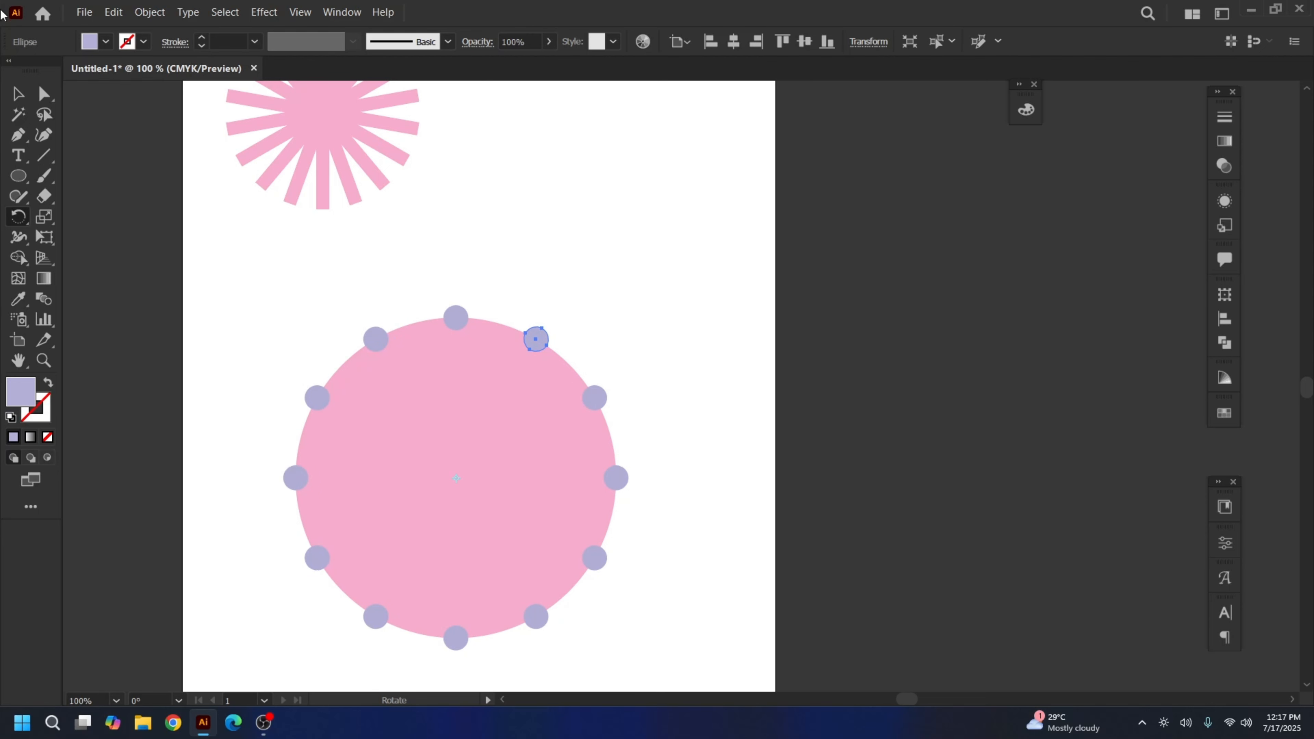
left_click(23, 96)
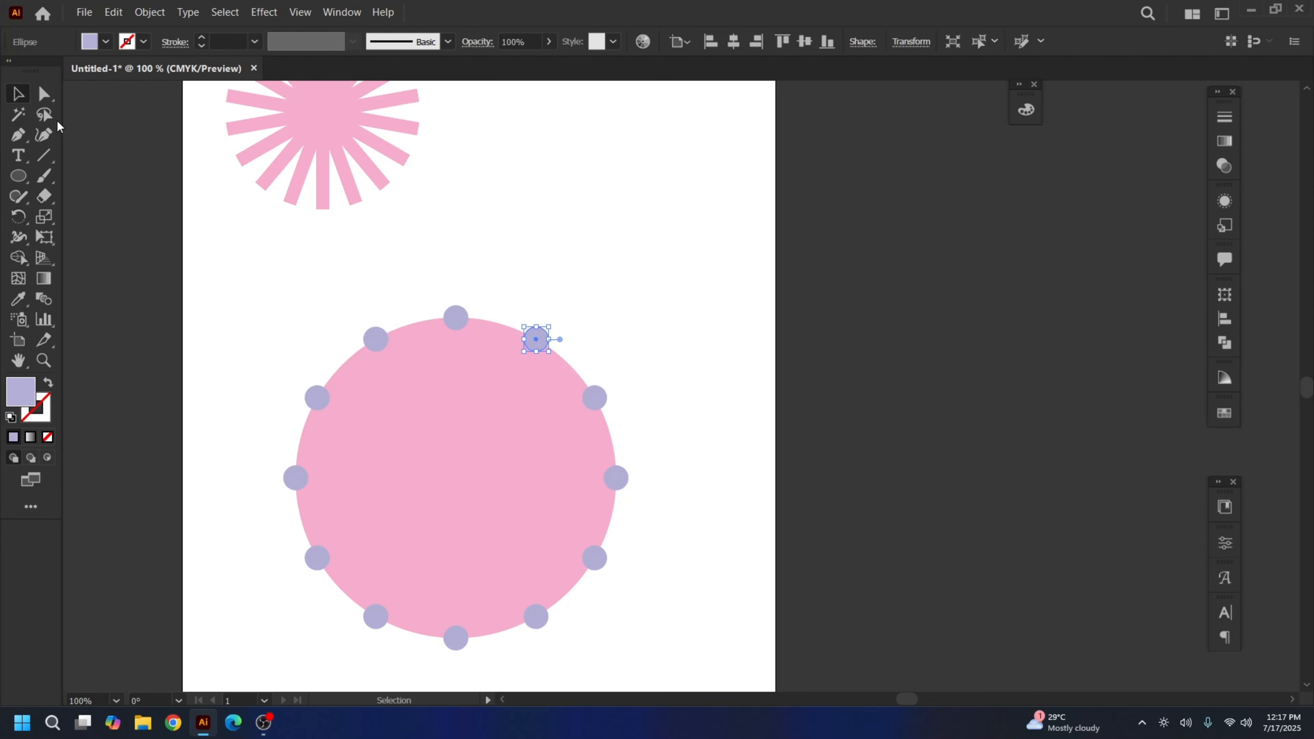
left_click(440, 285)
left_click(431, 445)
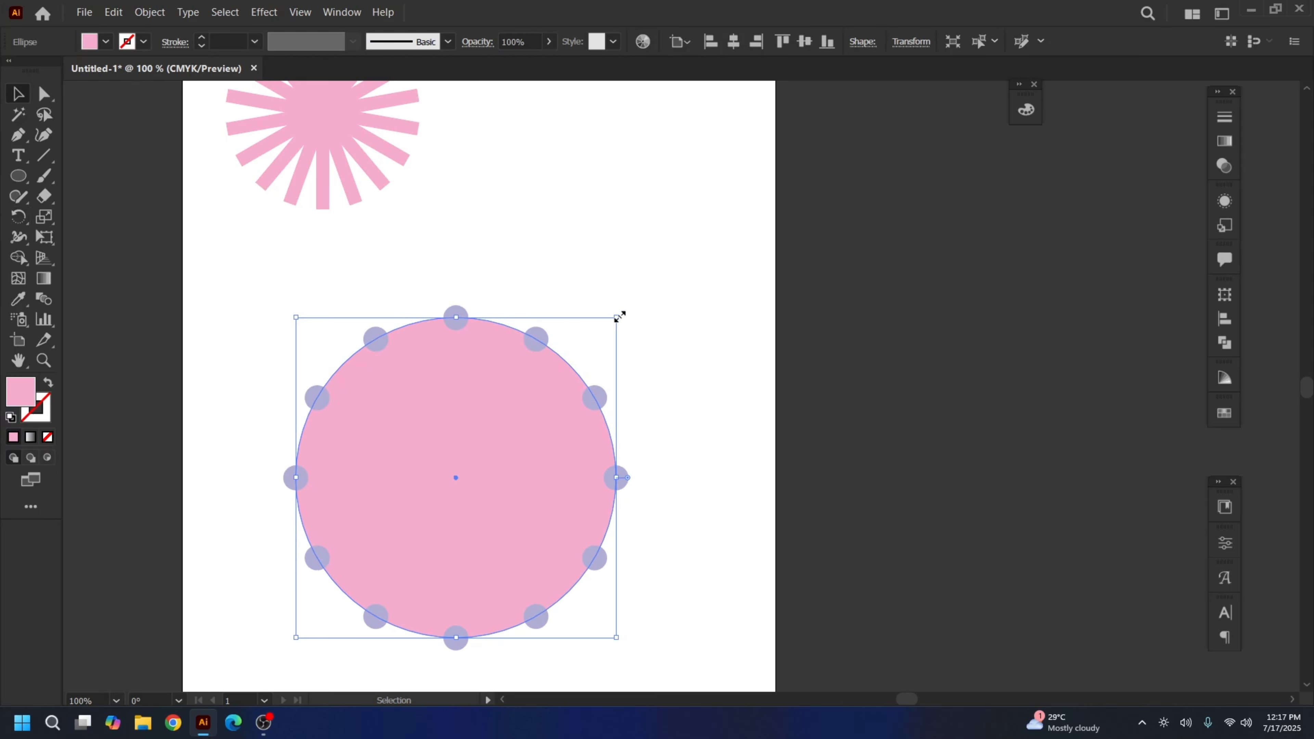
Enlarge the pink circle from its centre so the lilac dots sit inside it
left_click_drag(619, 317, 657, 269)
left_click(645, 405)
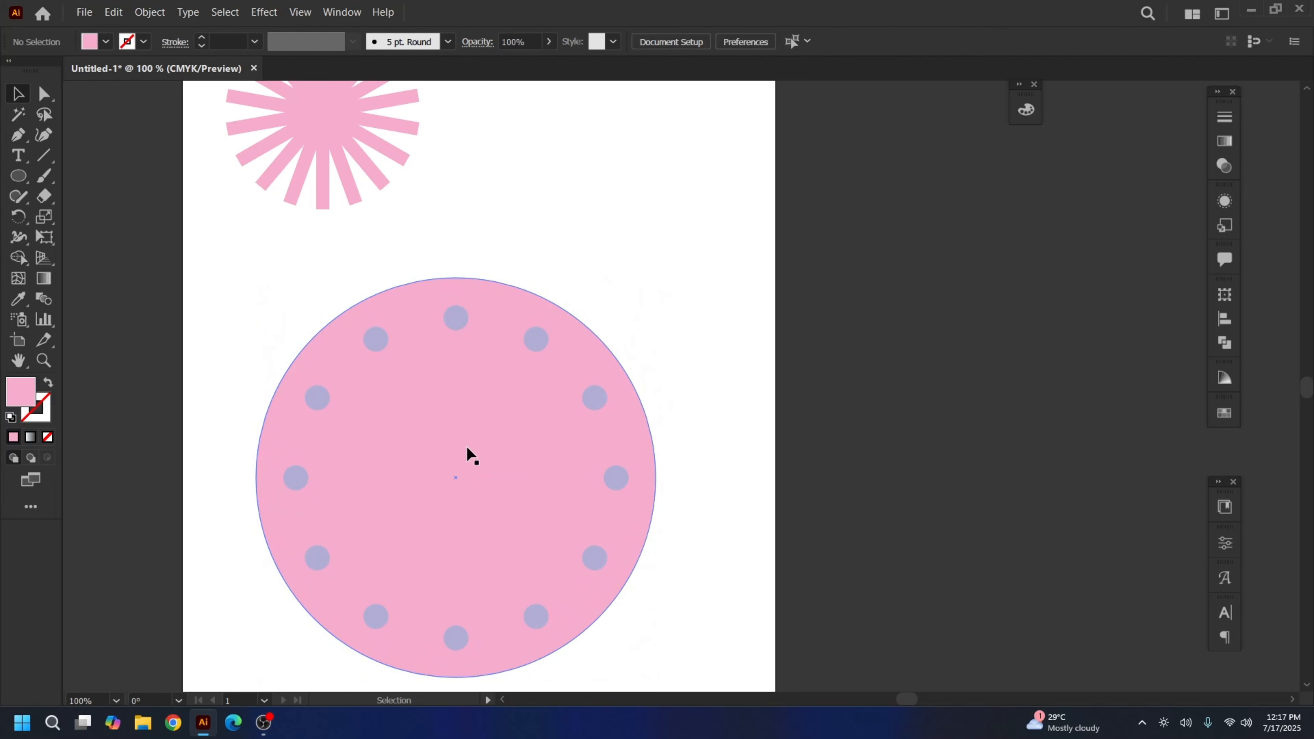
left_click_drag(646, 387, 731, 407)
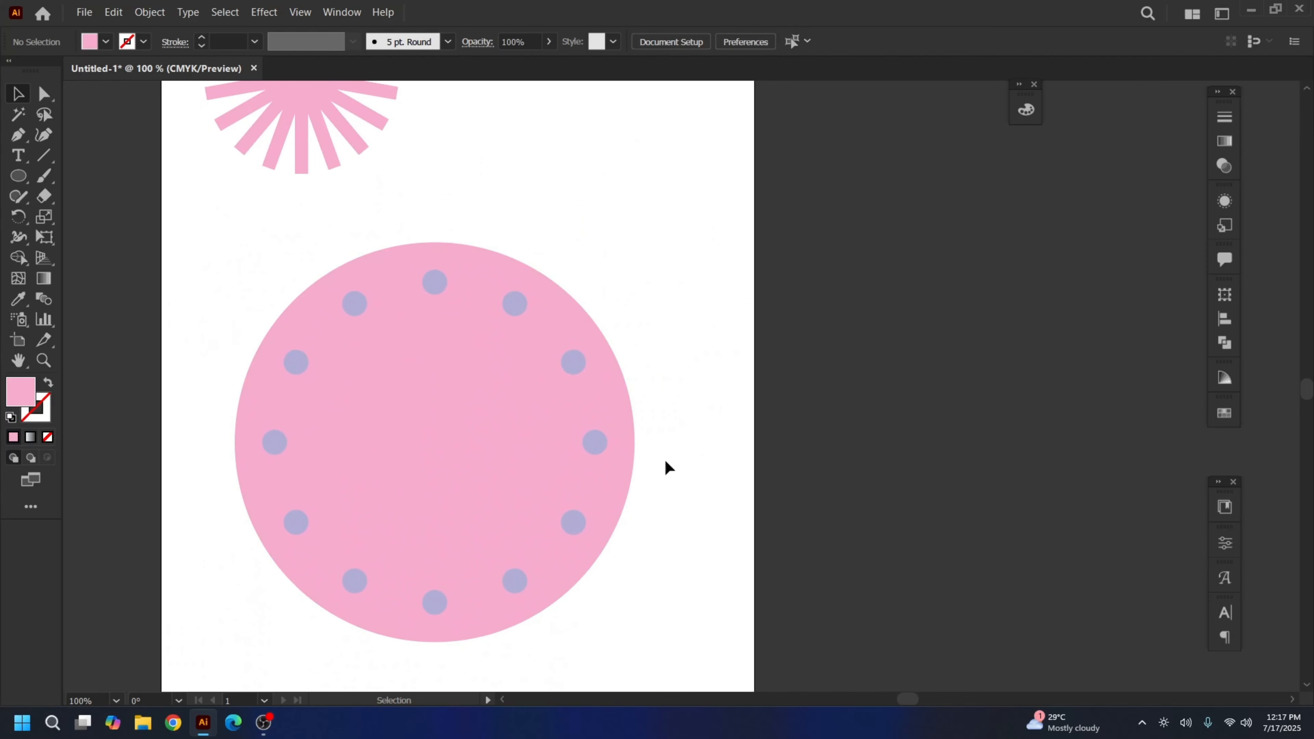
key("a")
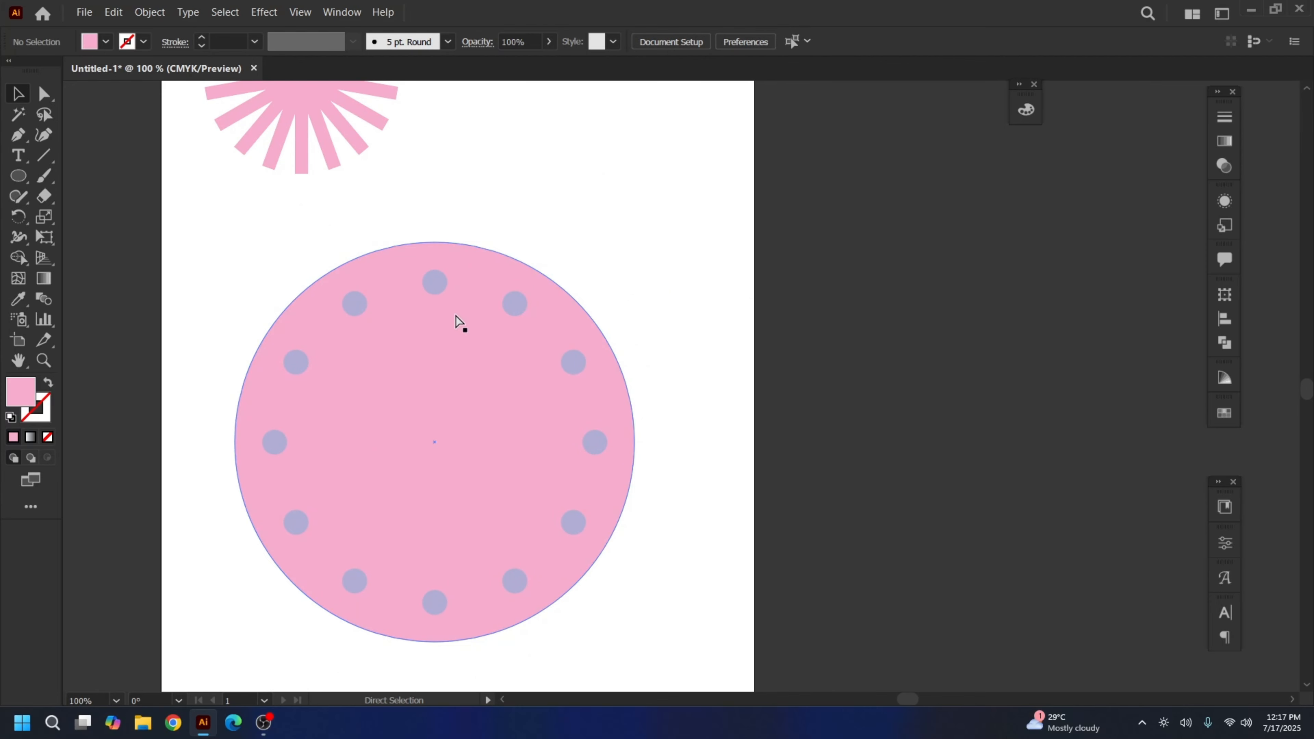
key("ctrl+minus")
key("ctrl+minus")
key("ctrl+plus")
left_click_drag(510, 274, 498, 312)
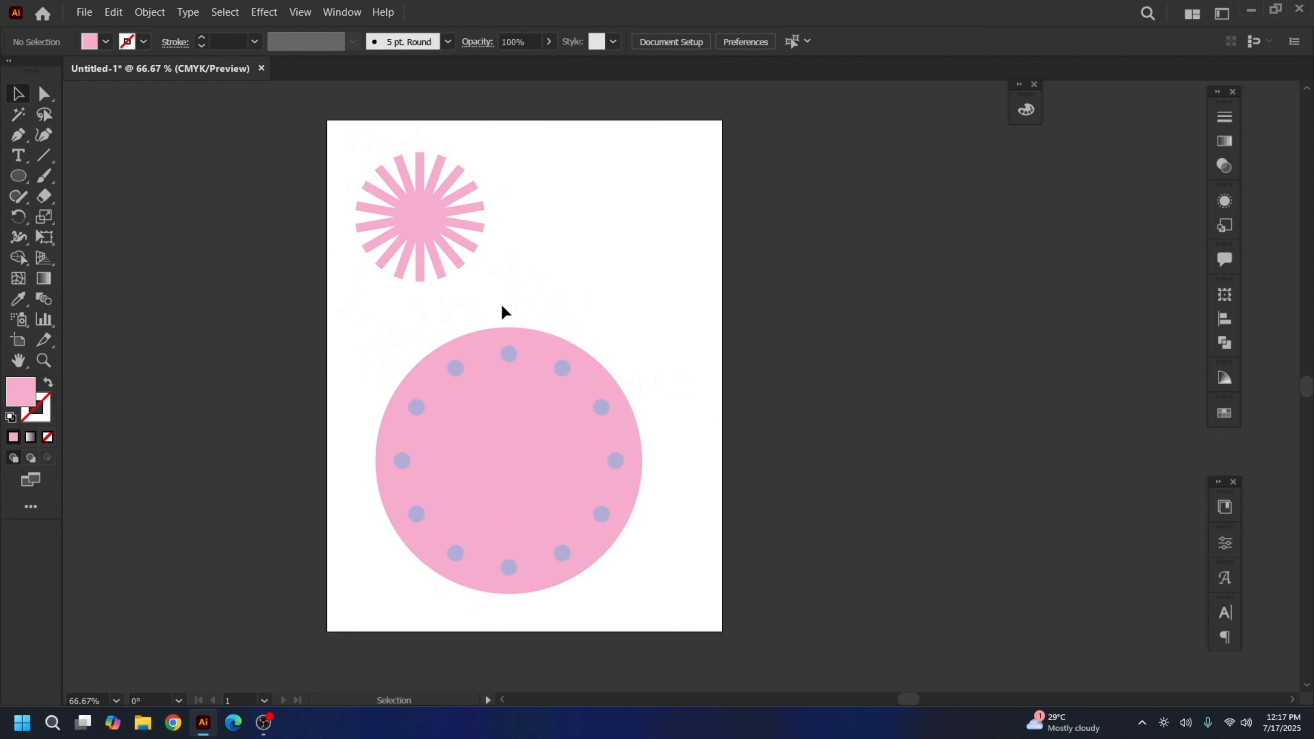
key("ctrl+plus")
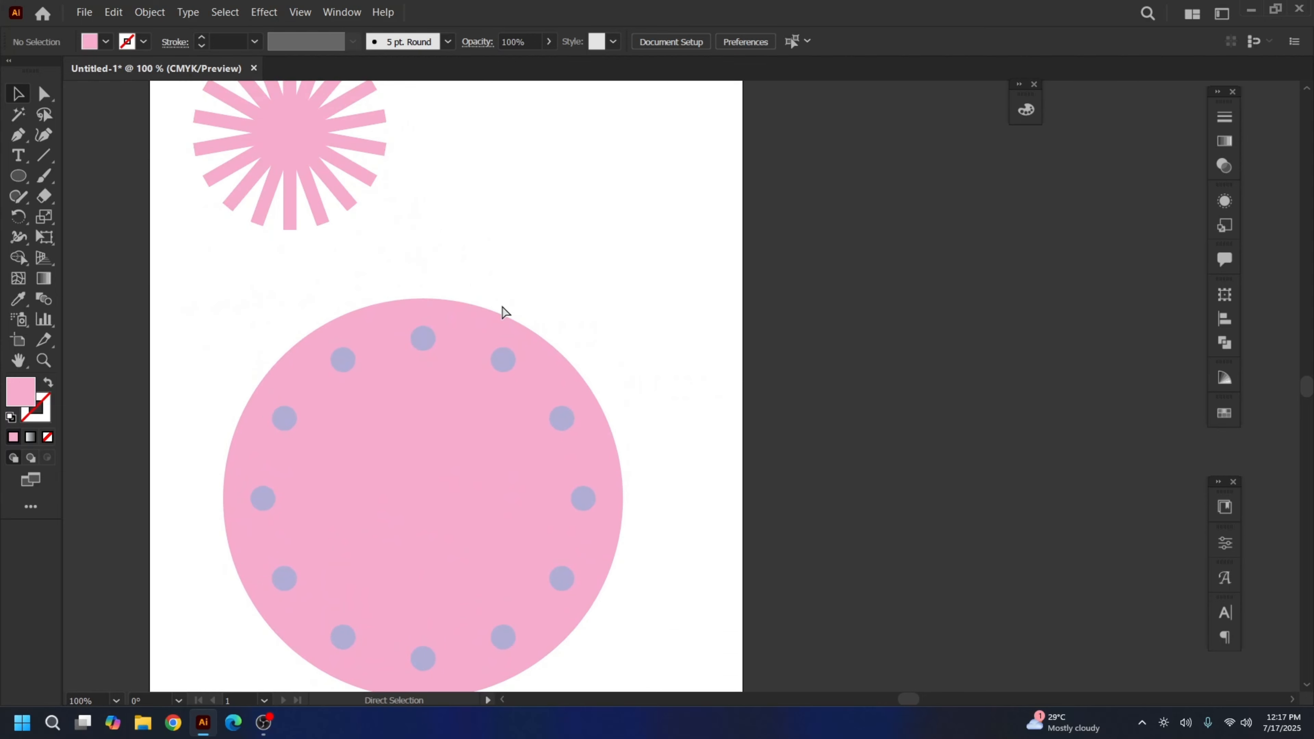
key("ctrl+minus")
left_click_drag(672, 329, 634, 340)
Shrink the circle with its dots and place it beside the starburst
left_click_drag(289, 345, 466, 460)
left_click_drag(406, 409, 541, 258)
key("a")
key("ctrl+equal")
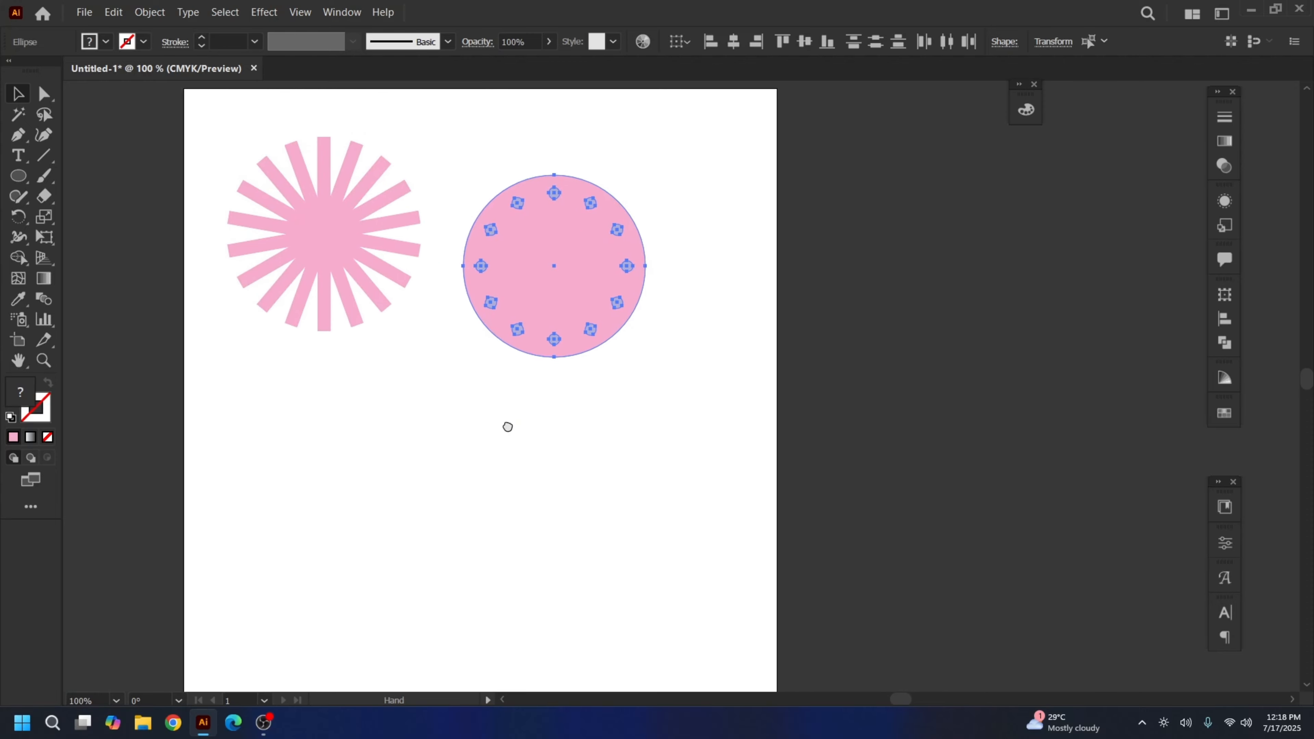
left_click_drag(508, 425, 517, 394)
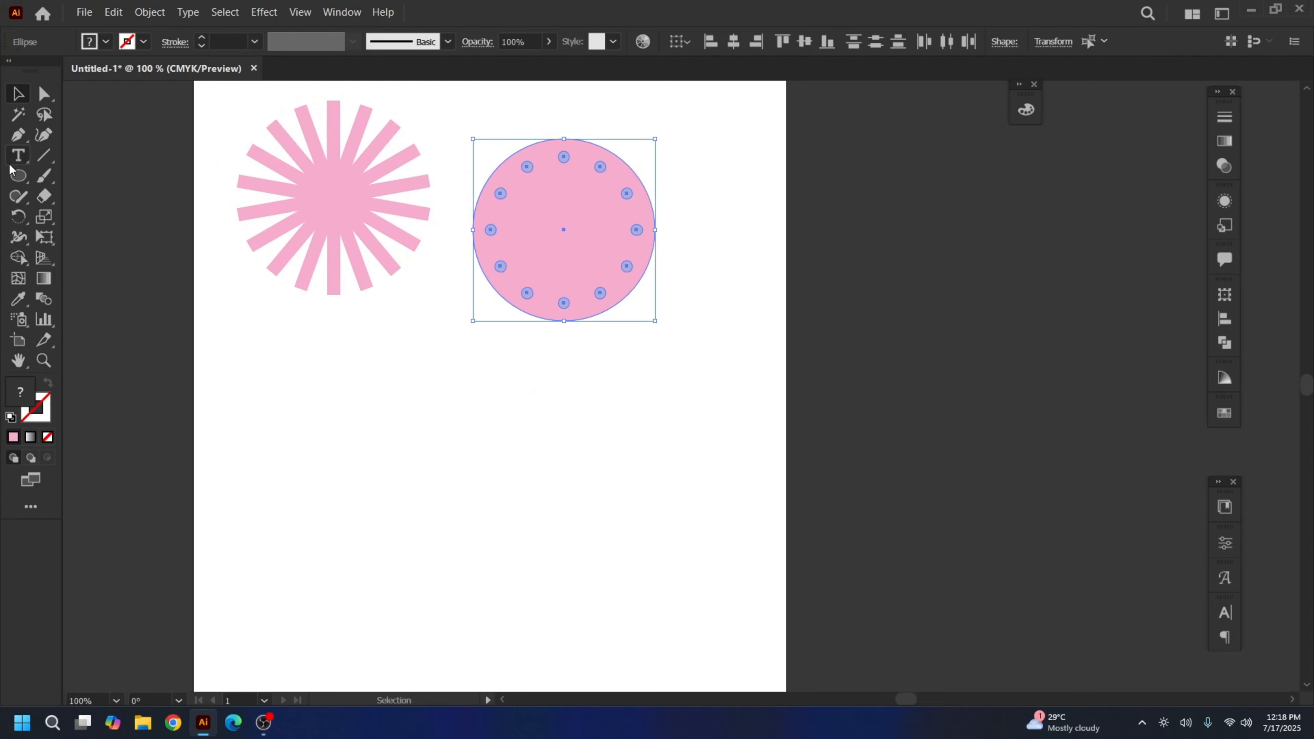
Draw a tall, narrow pink rectangle below the two designs and select it
left_click(18, 177)
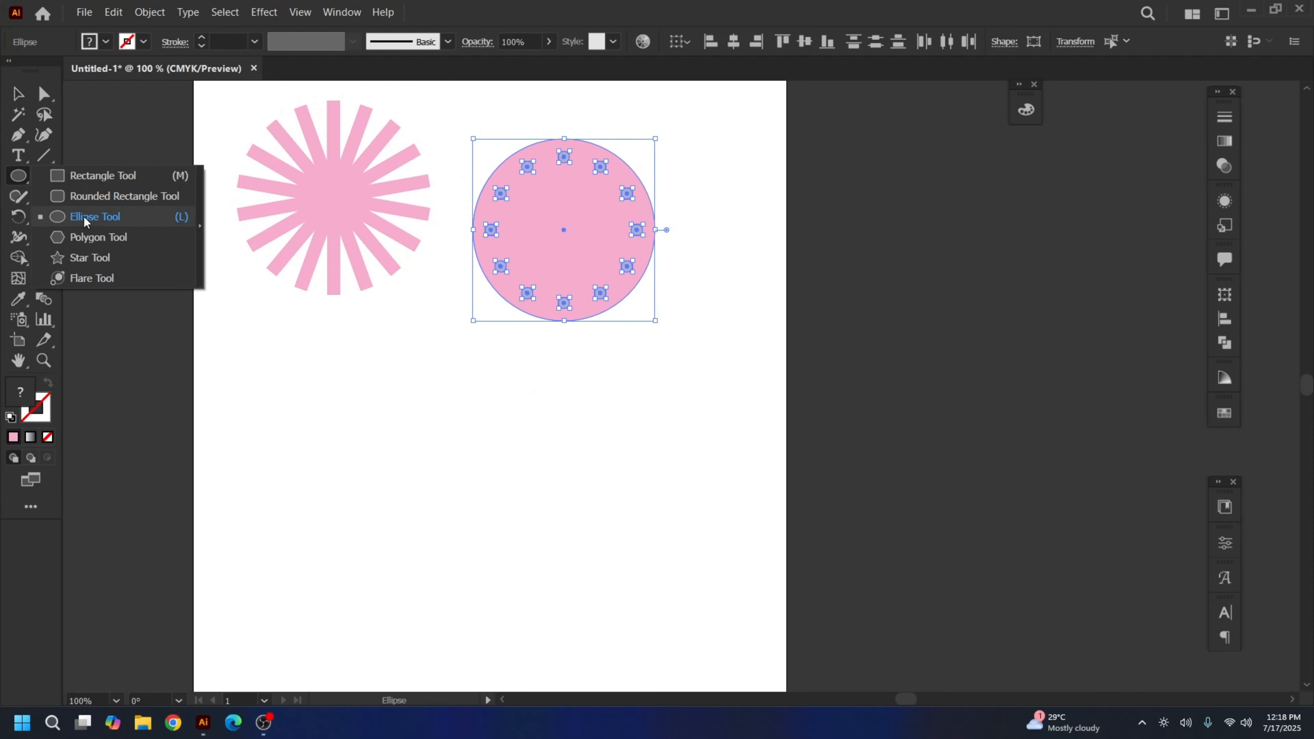
left_click(85, 218)
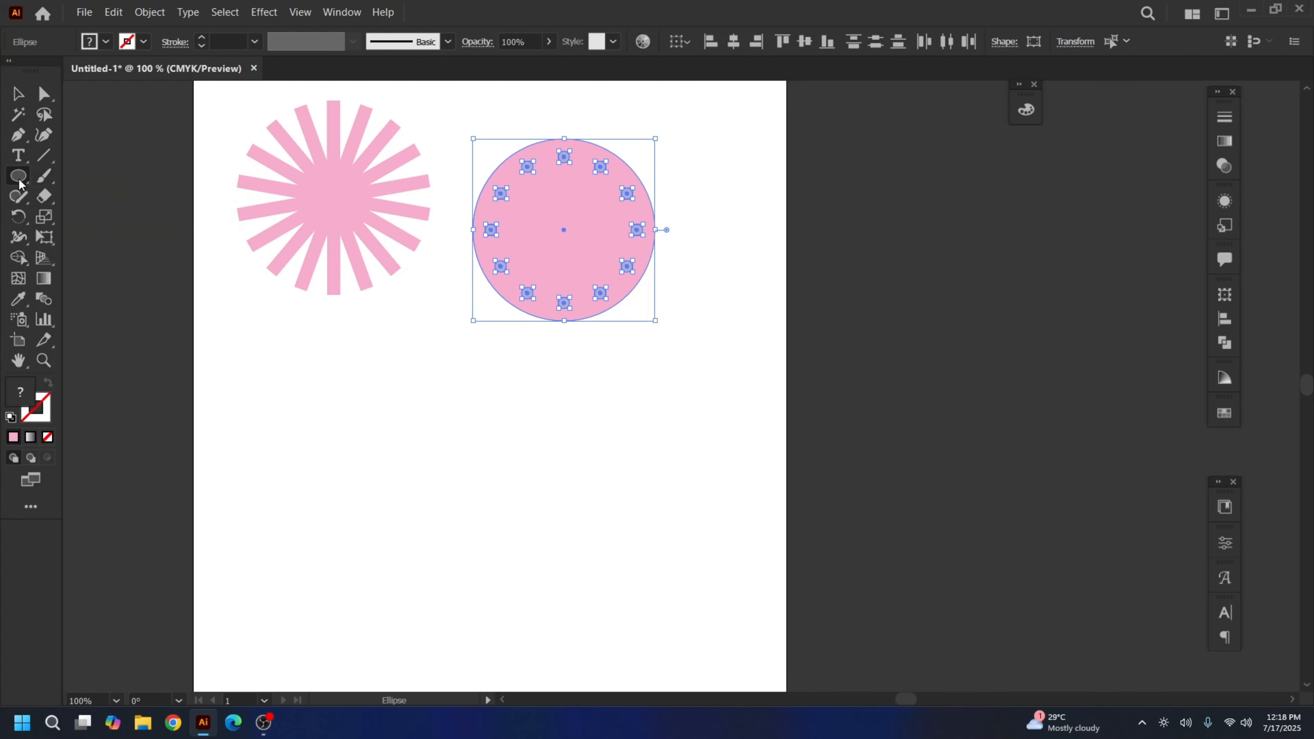
left_click_drag(19, 184, 88, 175)
left_click_drag(415, 428, 447, 573)
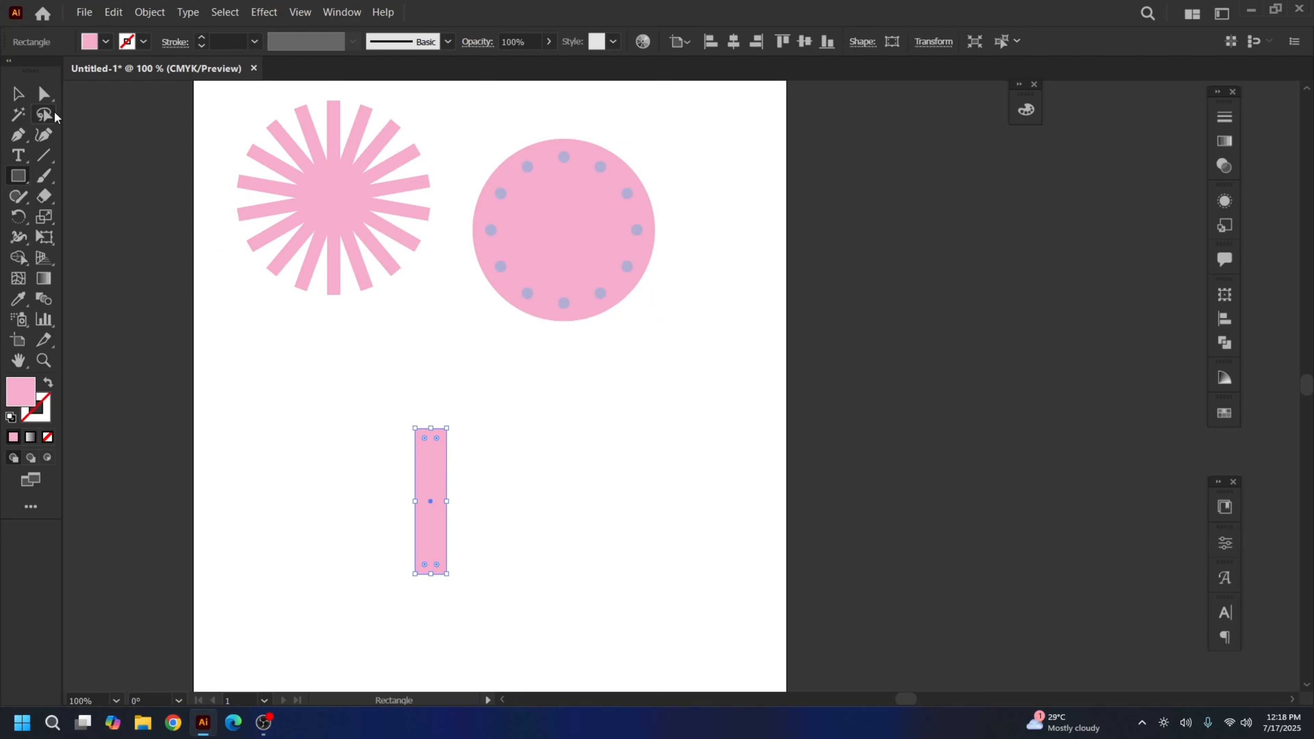
left_click(18, 93)
left_click(329, 339)
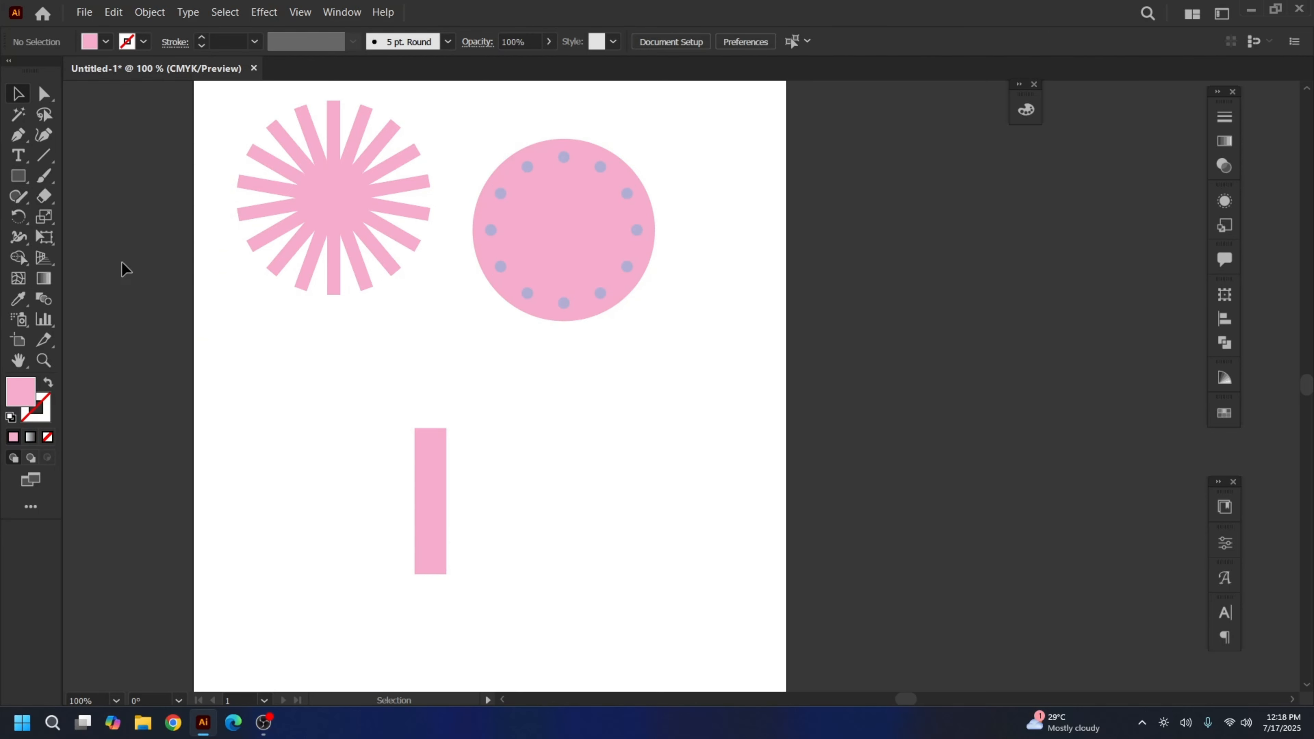
left_click_drag(382, 388, 504, 448)
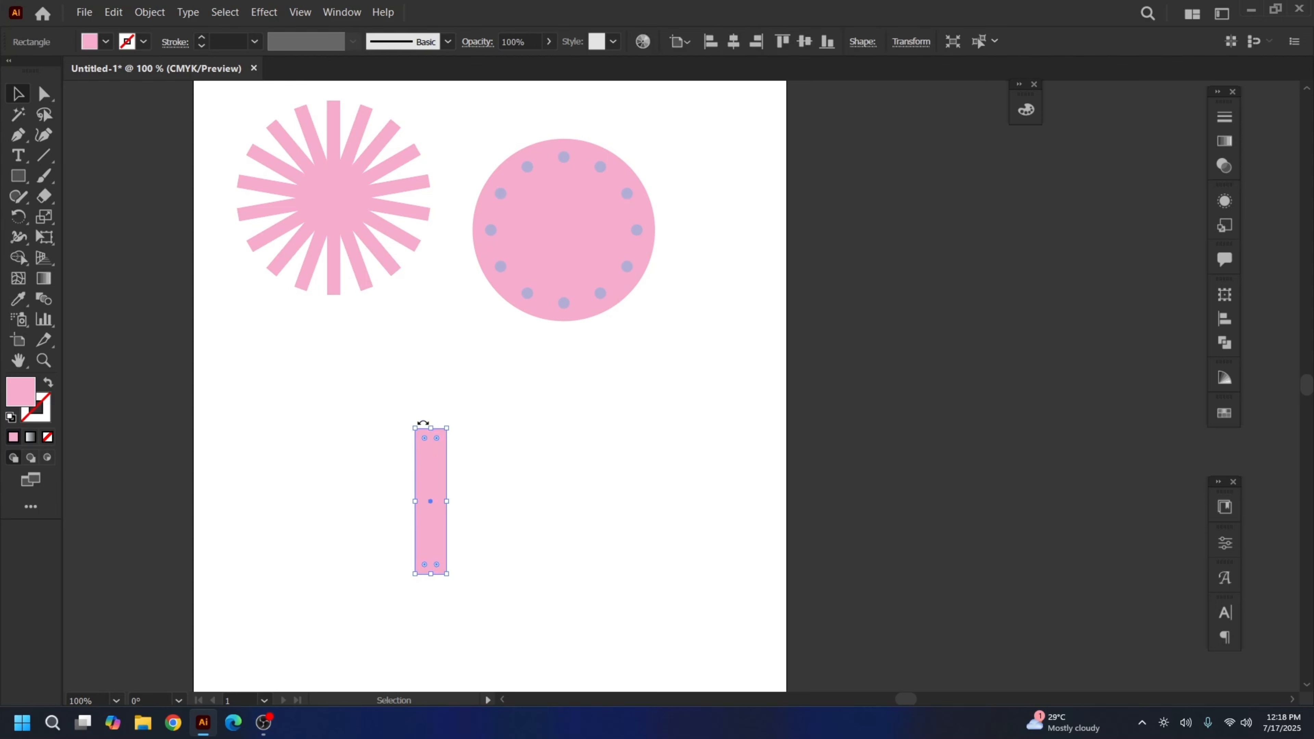
Average the rectangle's top anchors into one point to make a pointed spike
left_click(352, 357)
left_click(43, 96)
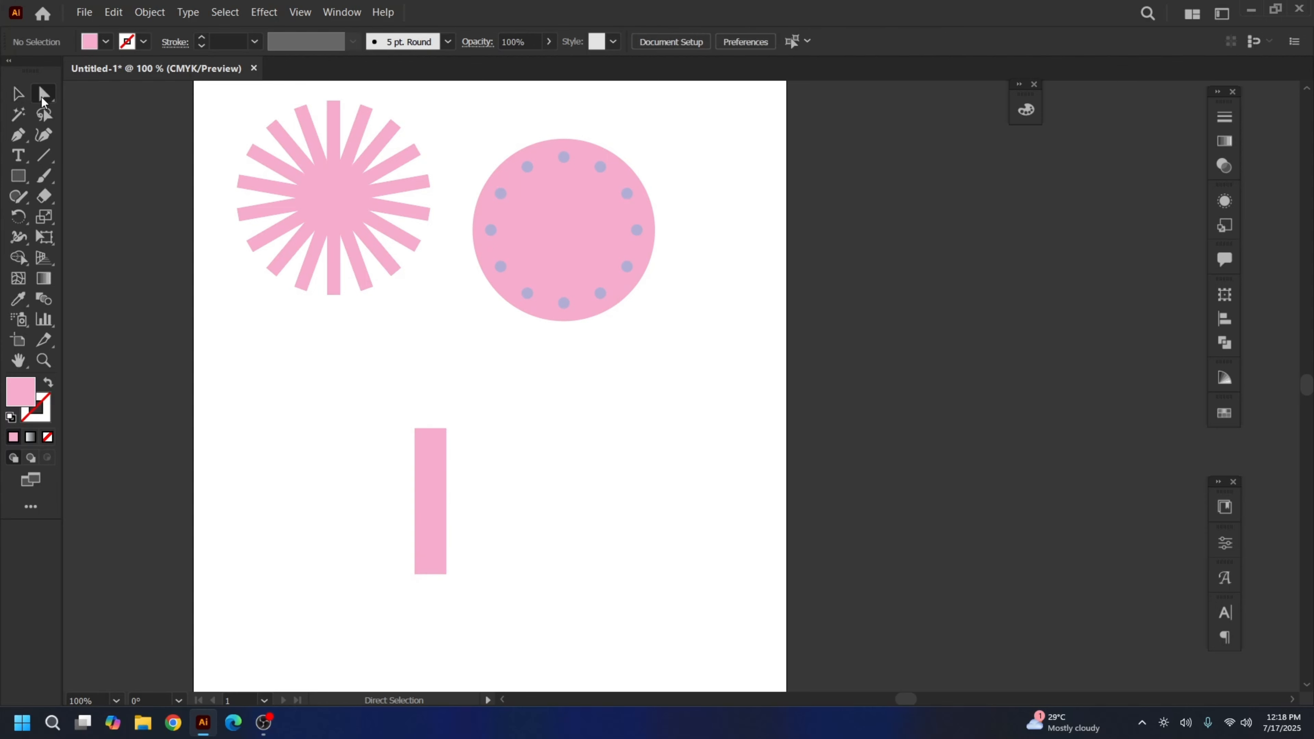
left_click_drag(346, 370, 540, 479)
right_click(435, 408)
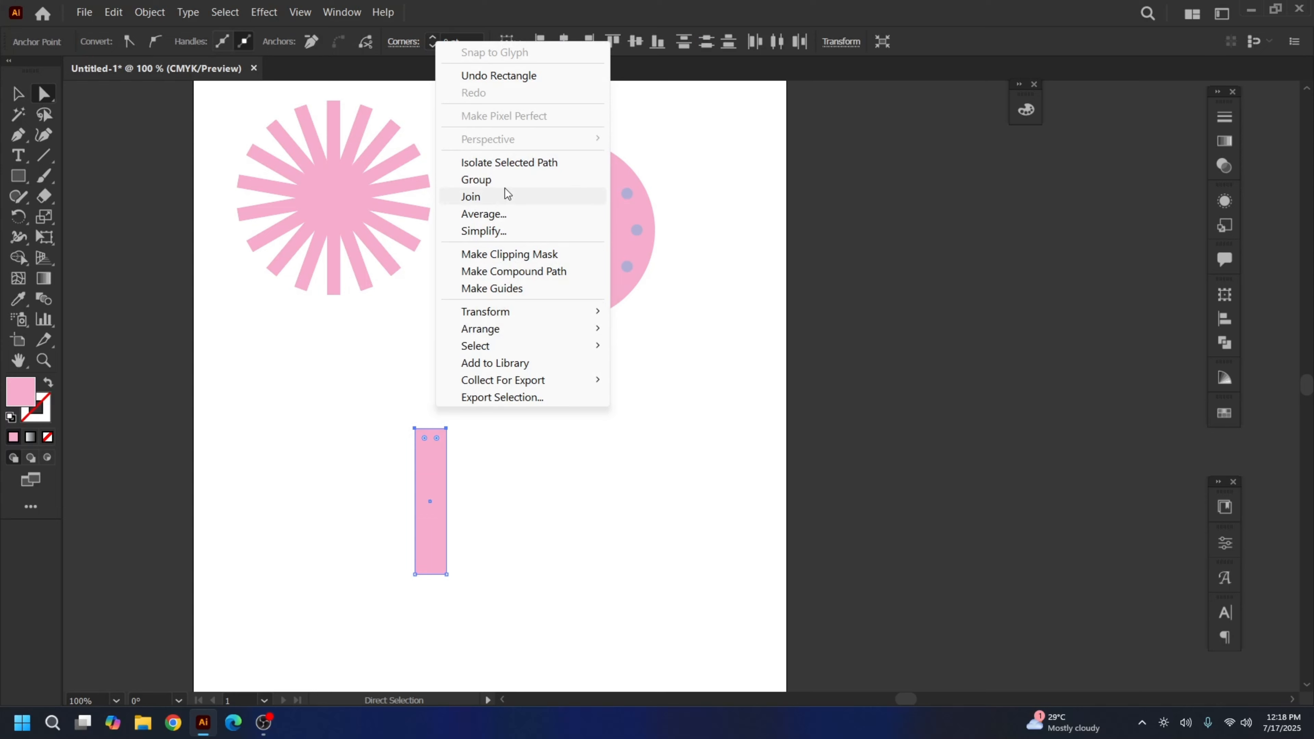
left_click(493, 217)
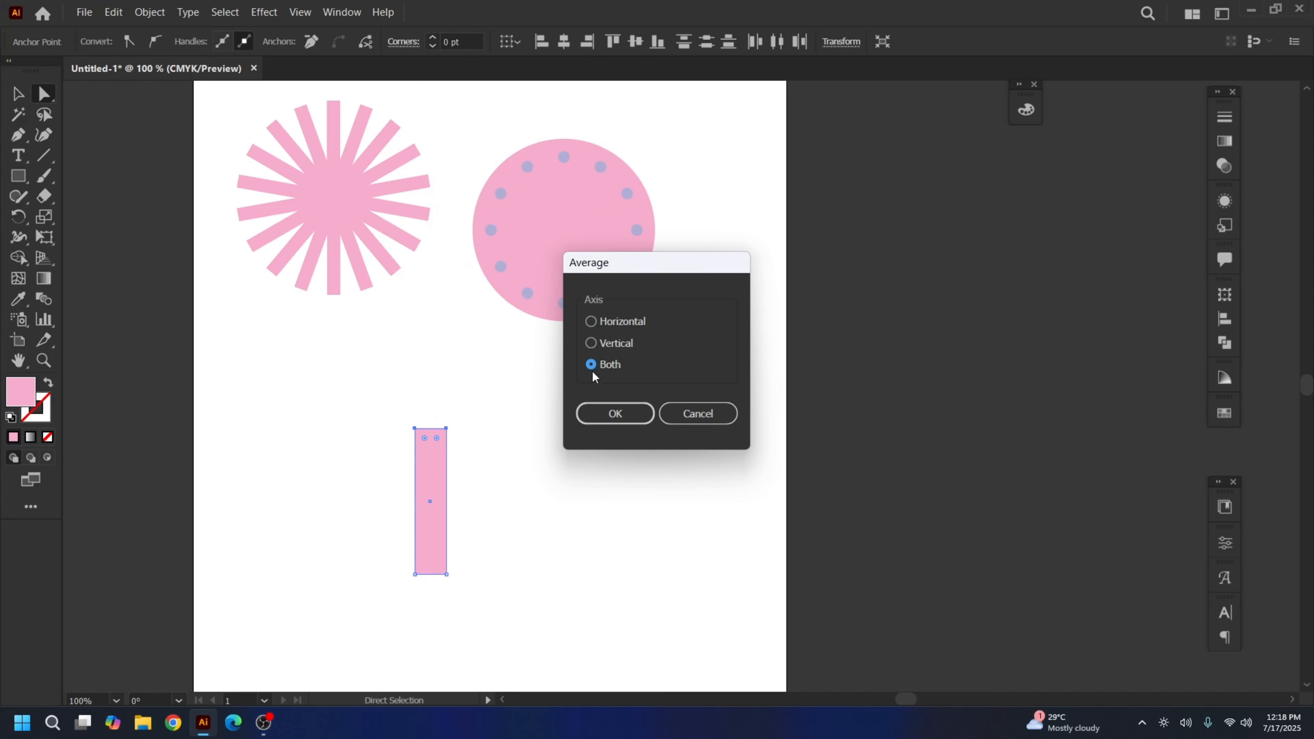
left_click(624, 417)
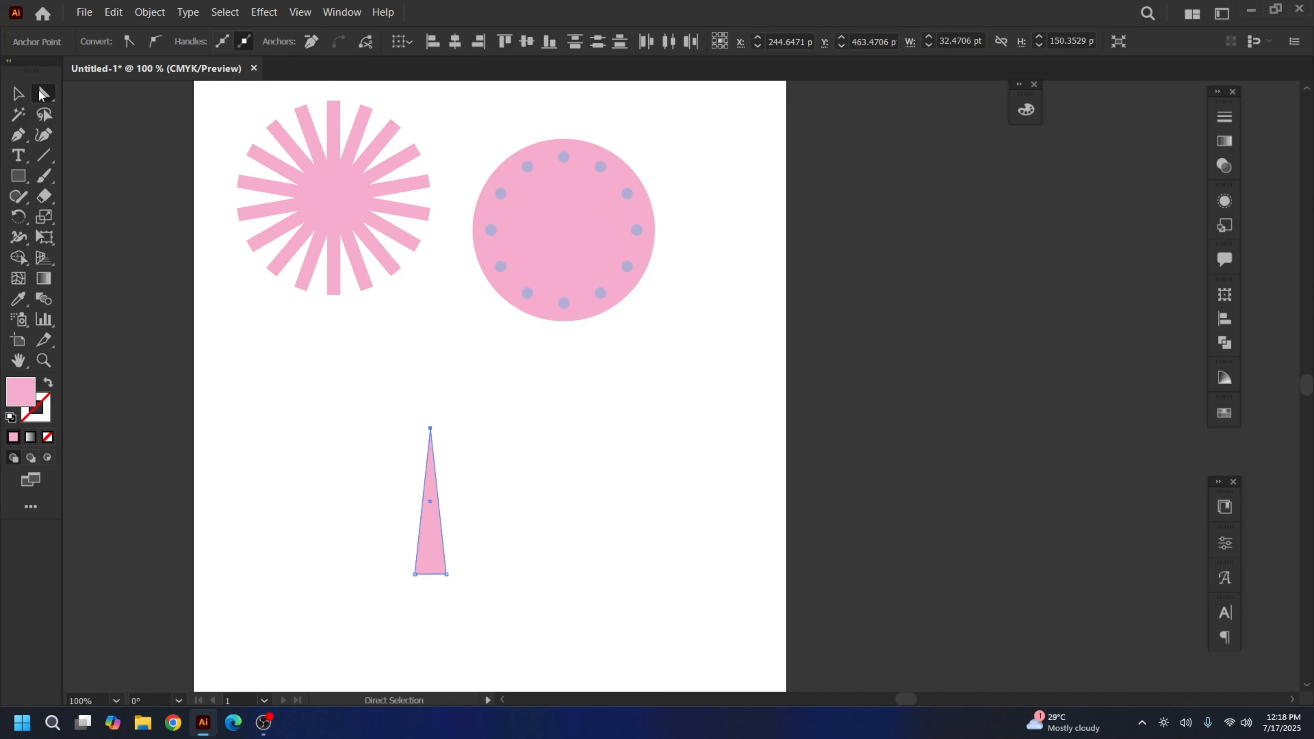
Round the spike's bottom corners into a teardrop and shift it slightly right
left_click_drag(373, 584, 418, 495)
left_click(277, 384)
key("v")
left_click_drag(528, 513, 440, 396)
left_click_drag(346, 373, 418, 397)
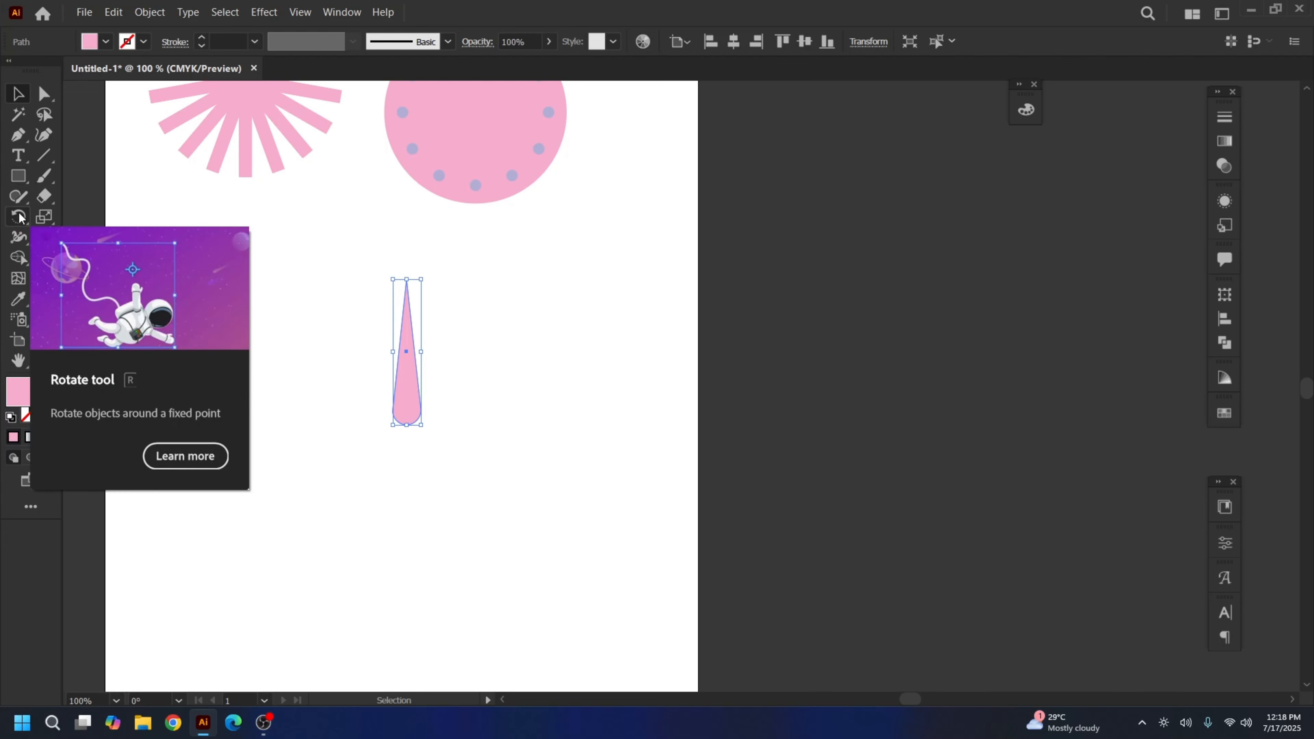
Fan rotated copies of the spike around a pivot at its rounded base into a star
left_click(20, 220)
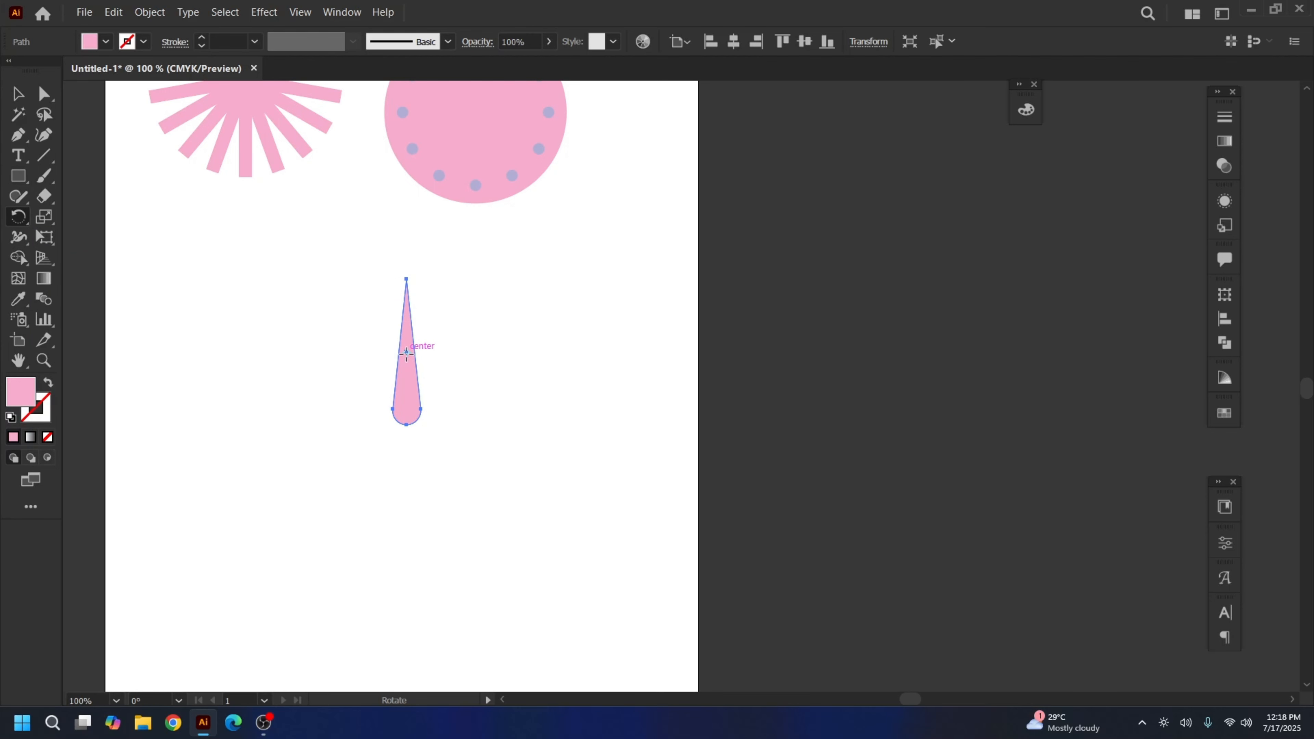
left_click(407, 425)
left_click(406, 425)
left_click_drag(408, 352, 461, 364)
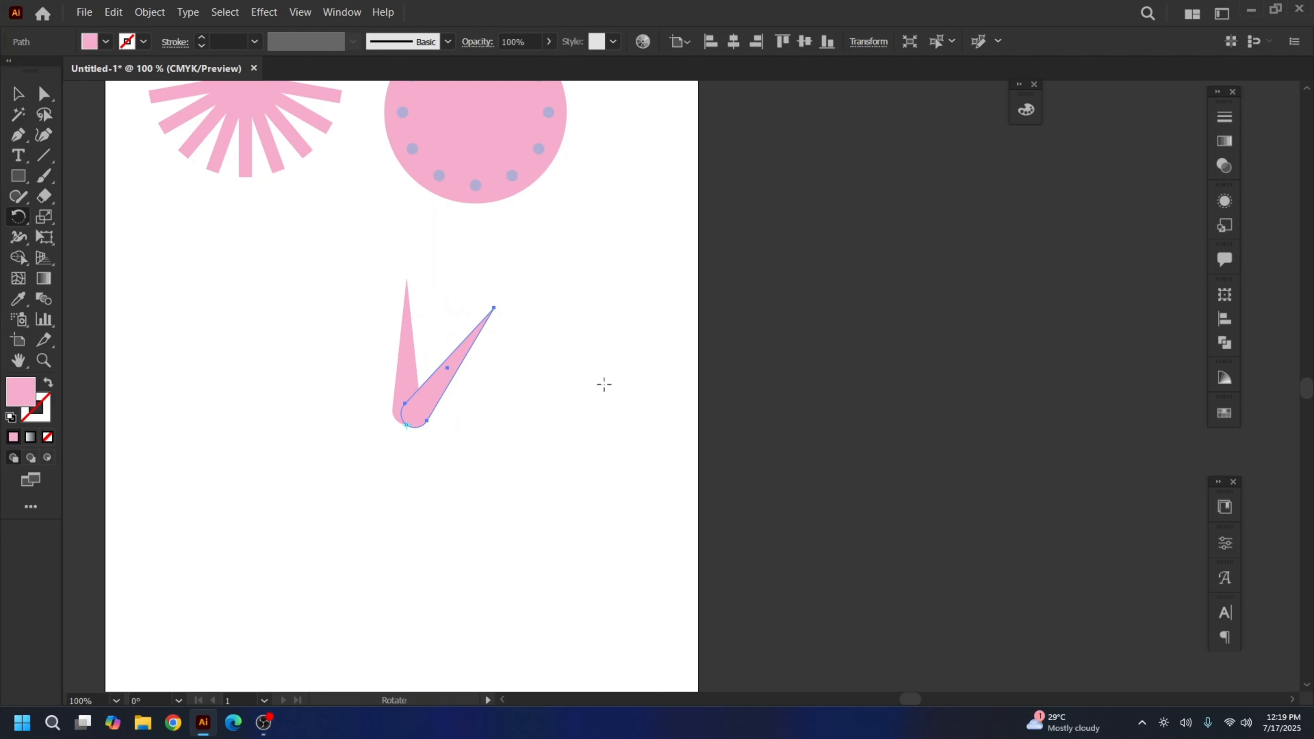
key("v")
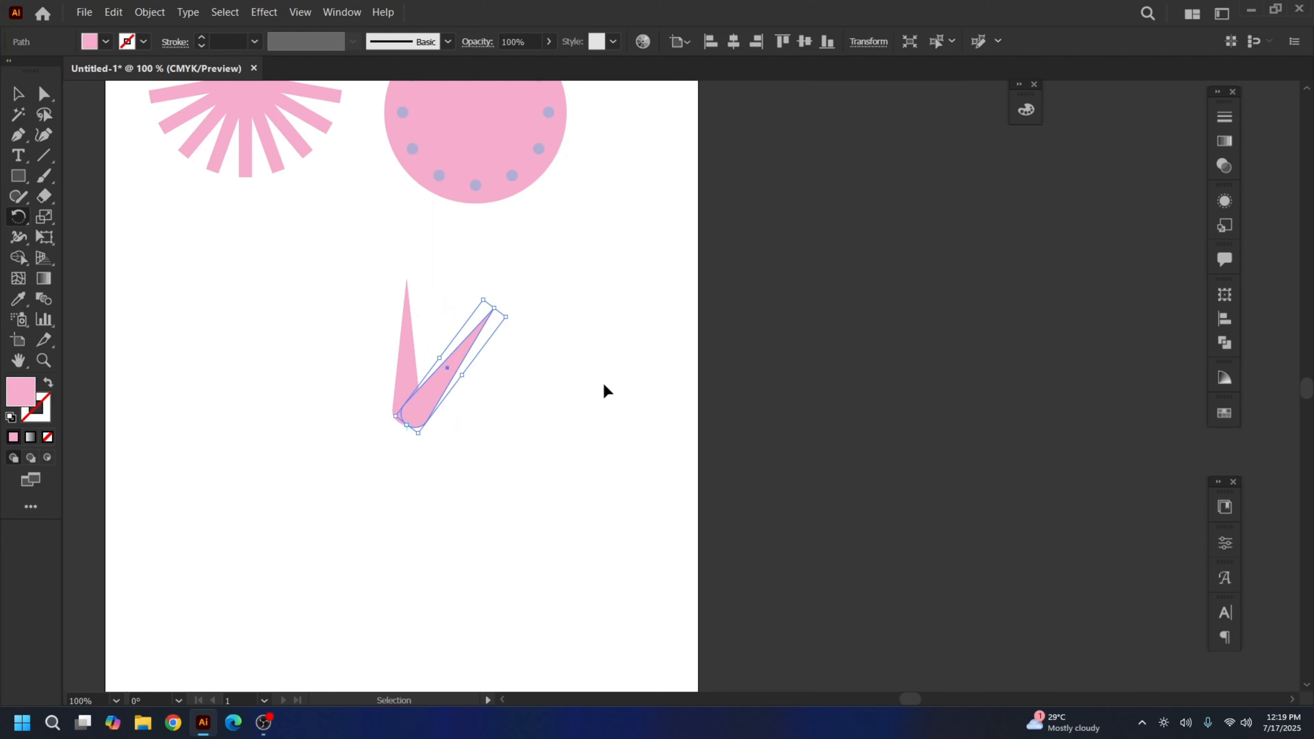
key("ctrl+d")
key("ctrl+d")
key("ctrl+d")
key("ctrl+d")
key("ctrl+d")
key("ctrl+d")
key("ctrl+d")
key("ctrl+d")
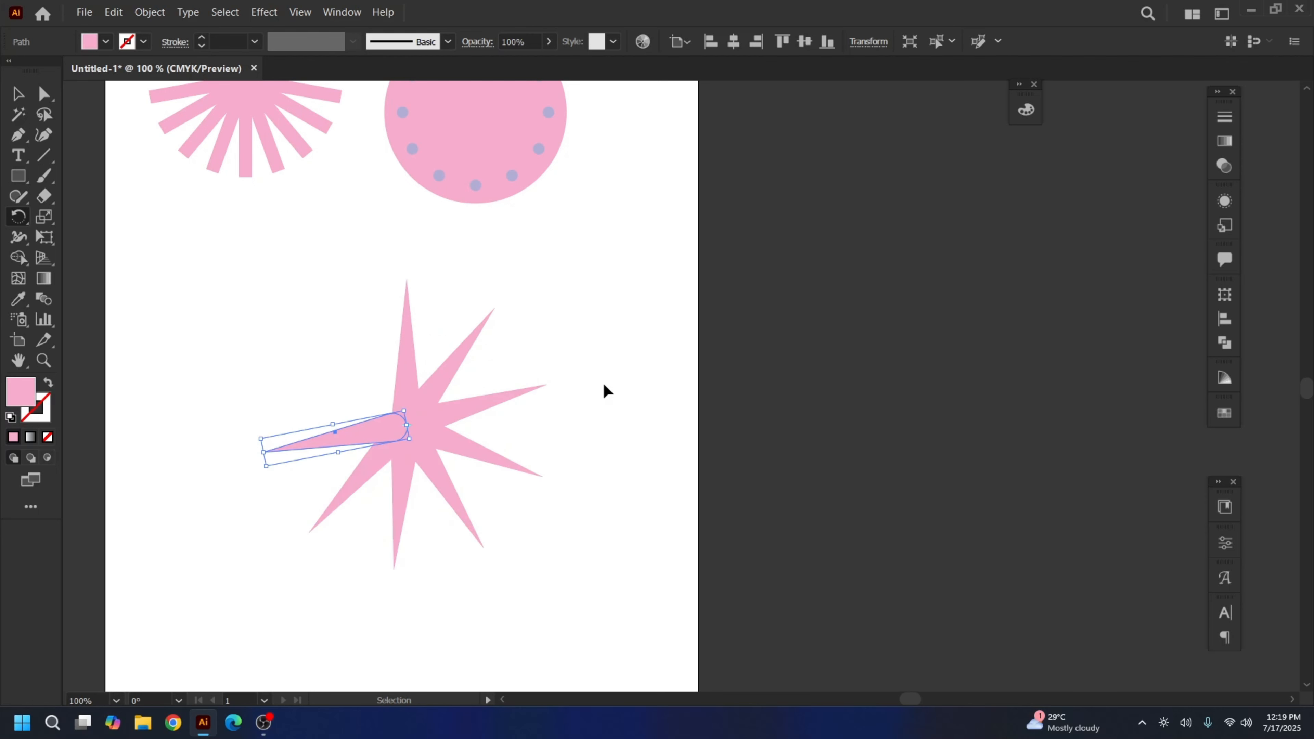
key("ctrl+d")
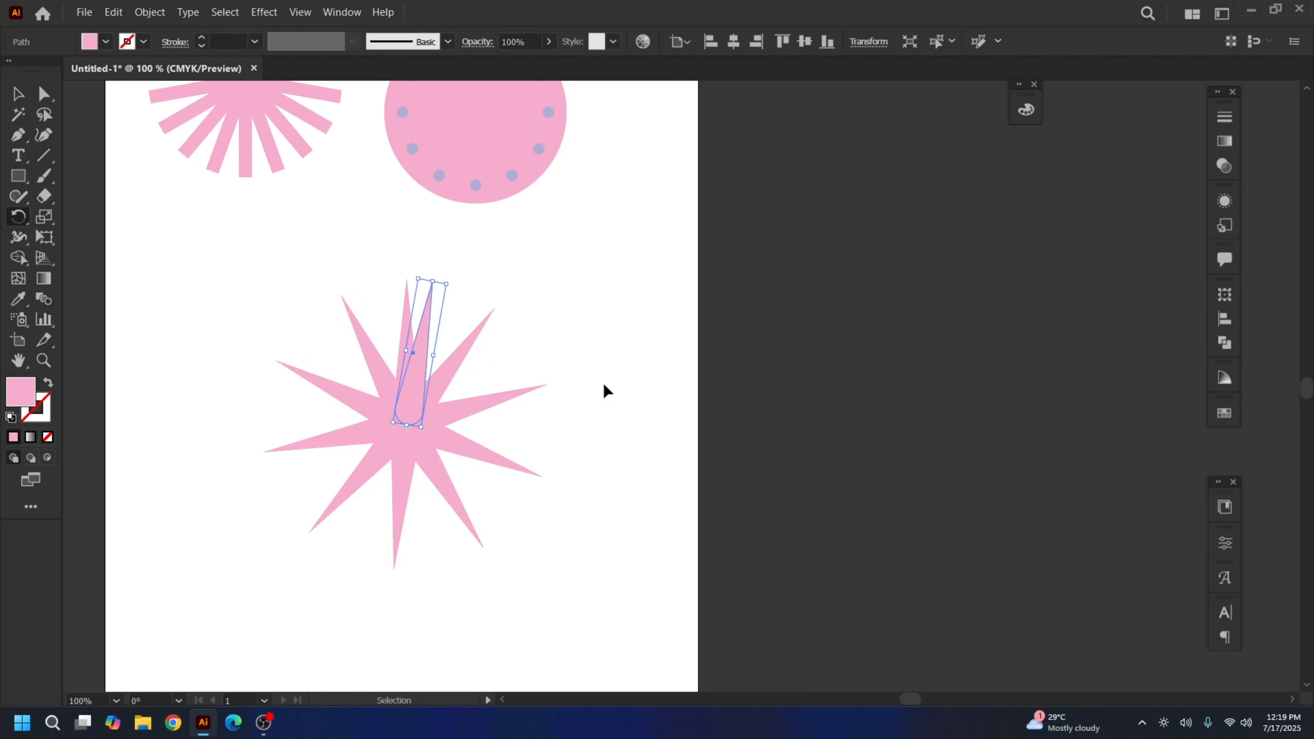
left_click(16, 93)
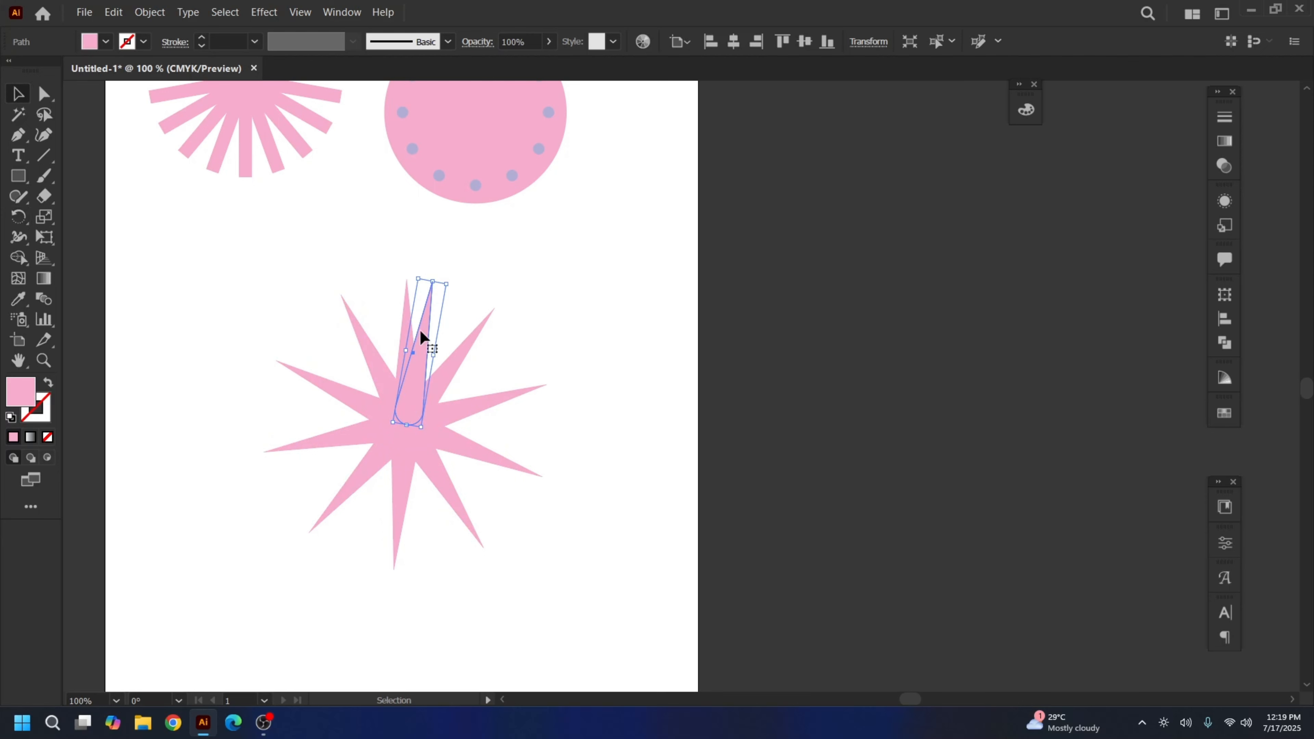
Undo the rotated copies back to one spike and set the rotation pivot at its base
key("Delete")
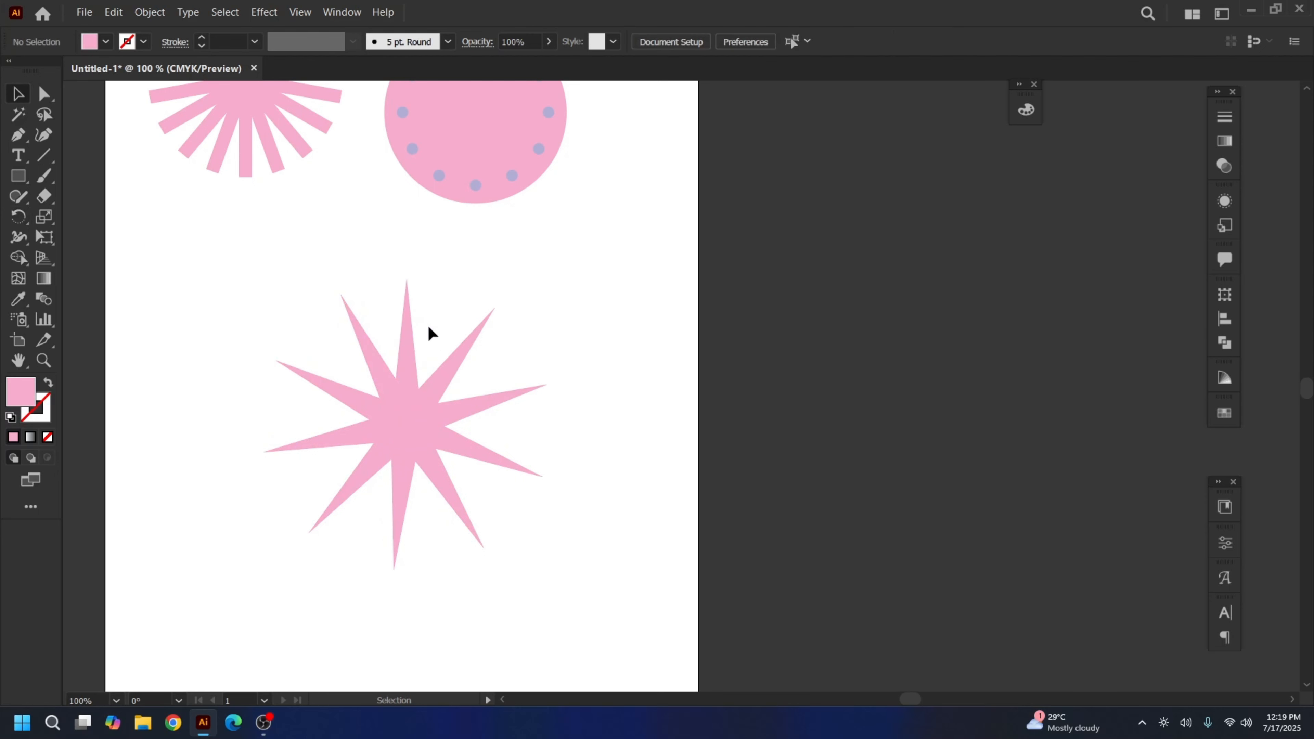
key("a")
key("ctrl+z")
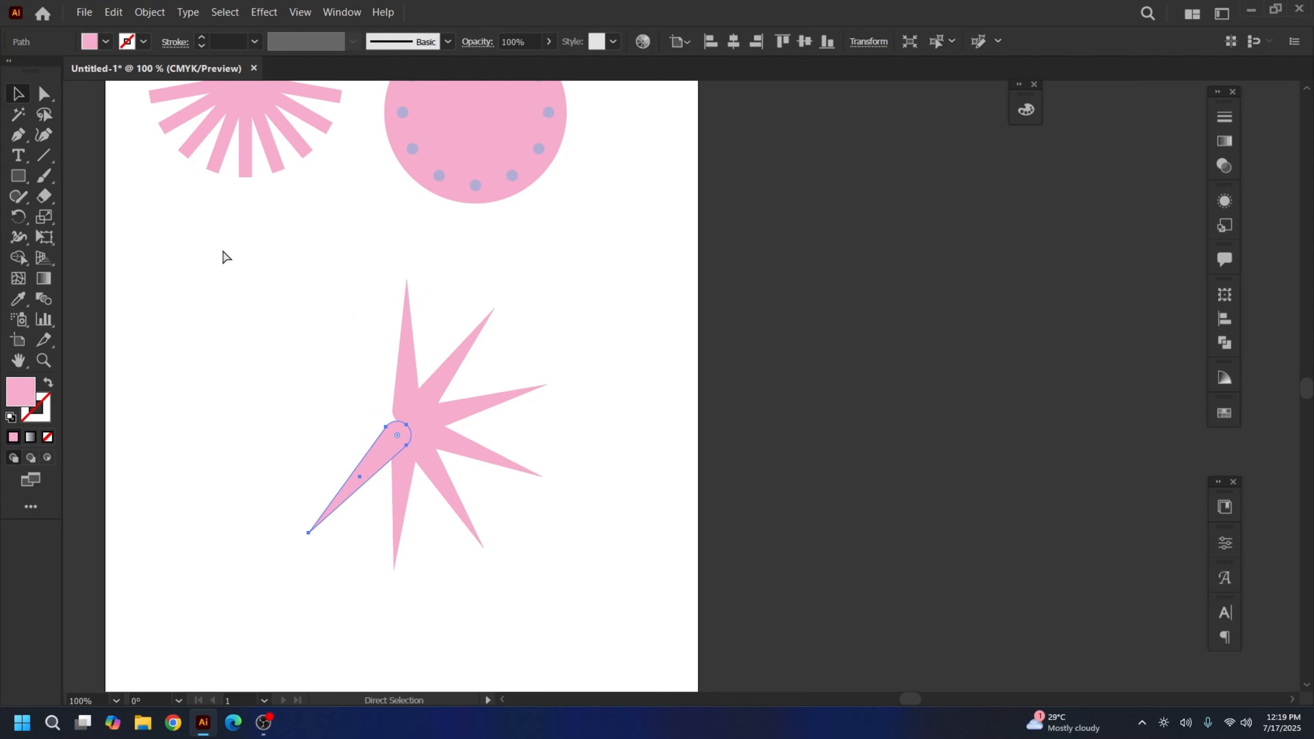
key("ctrl+z")
key("ctrl+z")
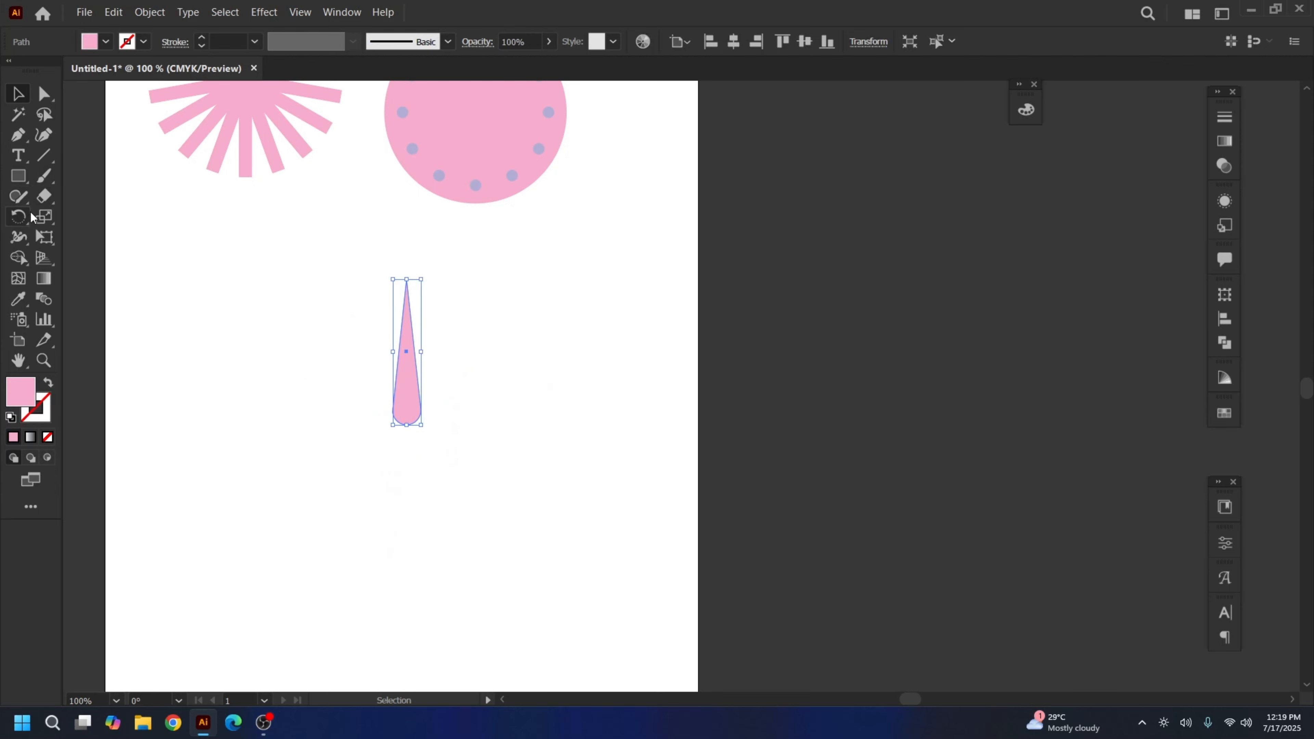
left_click(23, 221)
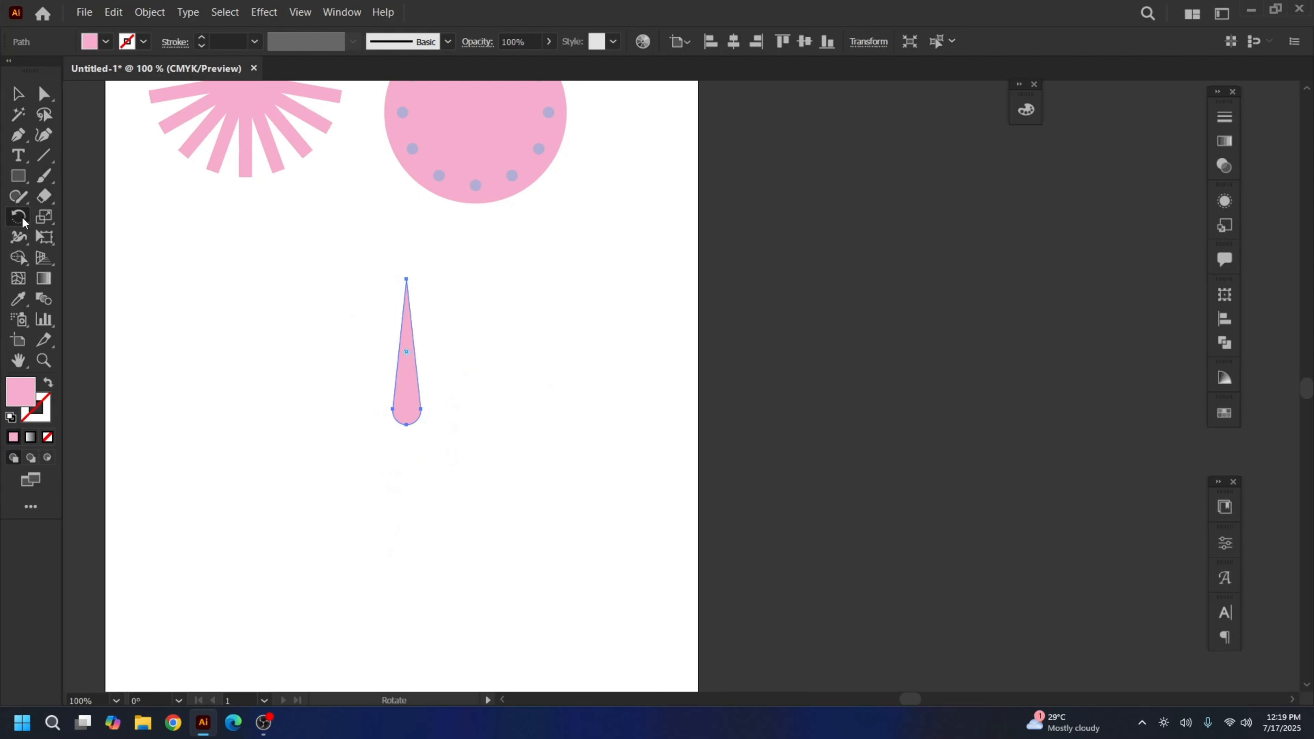
left_click(406, 425)
Copy the spike rotated by 360/15 about its base and repeat to complete fifteen points
left_click(407, 425, "alt")
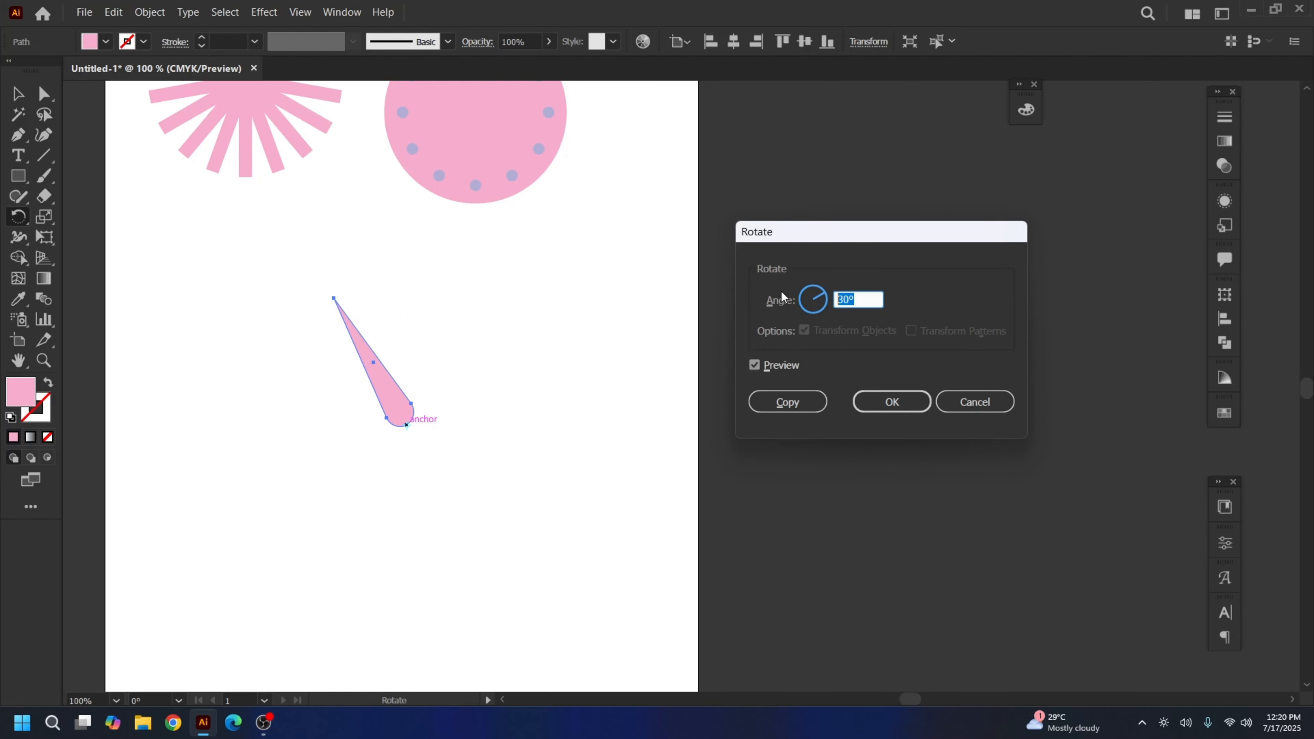
type("360/15")
left_click(788, 401)
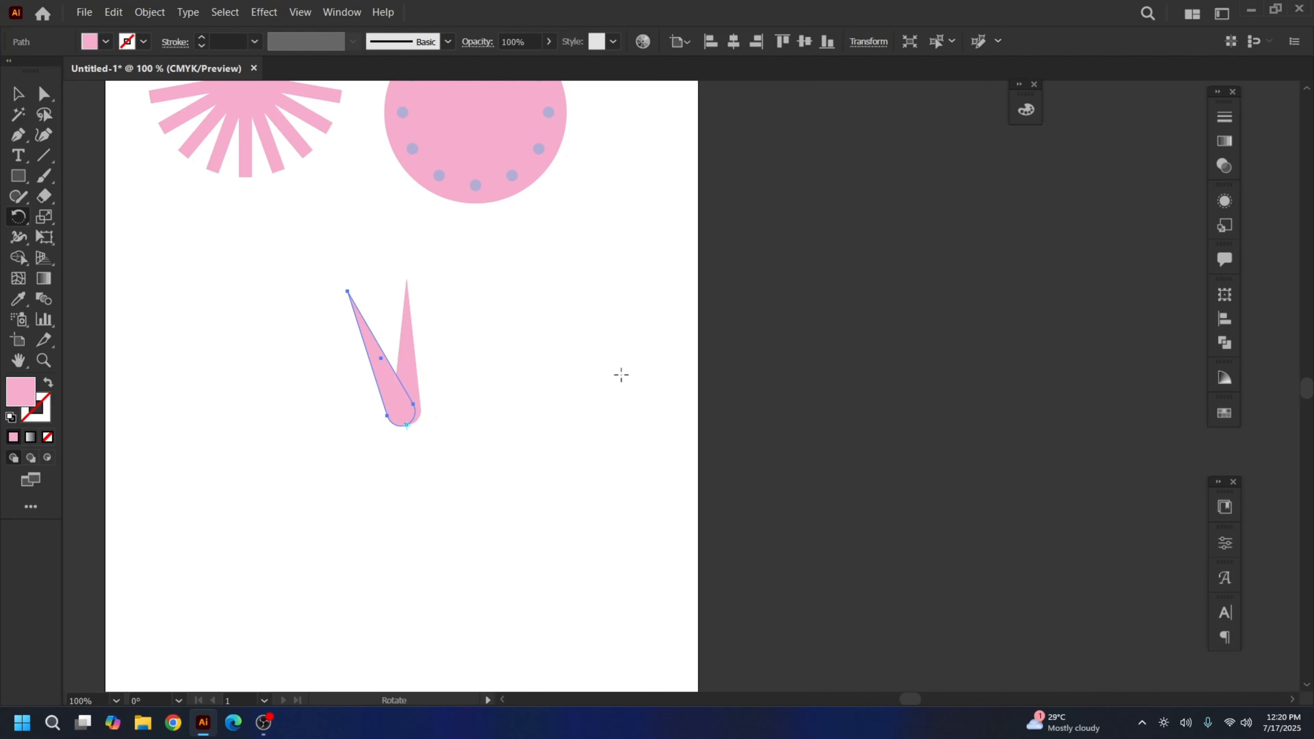
key("ctrl+d")
key("ctrl+d")
key("ctrl+d")
key("ctrl+d")
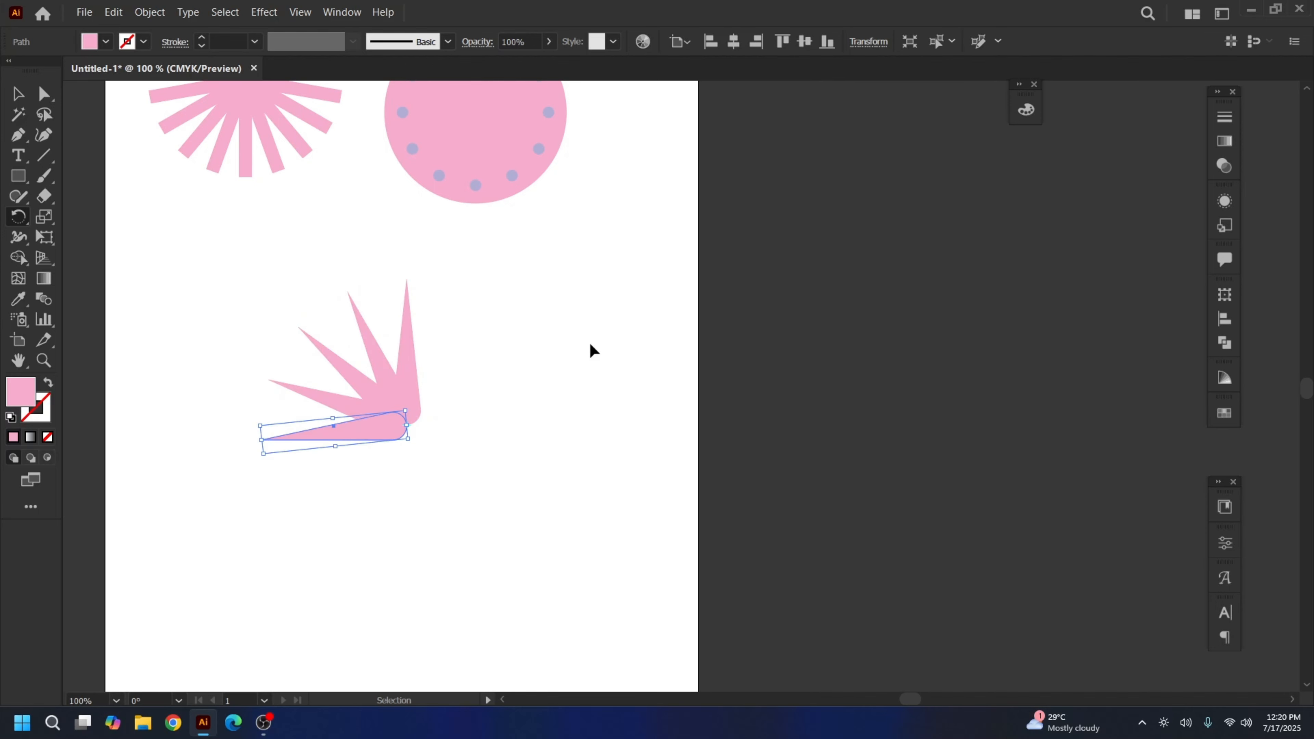
key("ctrl+d")
key("ctrl+d")
key("ctrl+d")
key("ctrl+d")
key("ctrl+d")
key("ctrl+d")
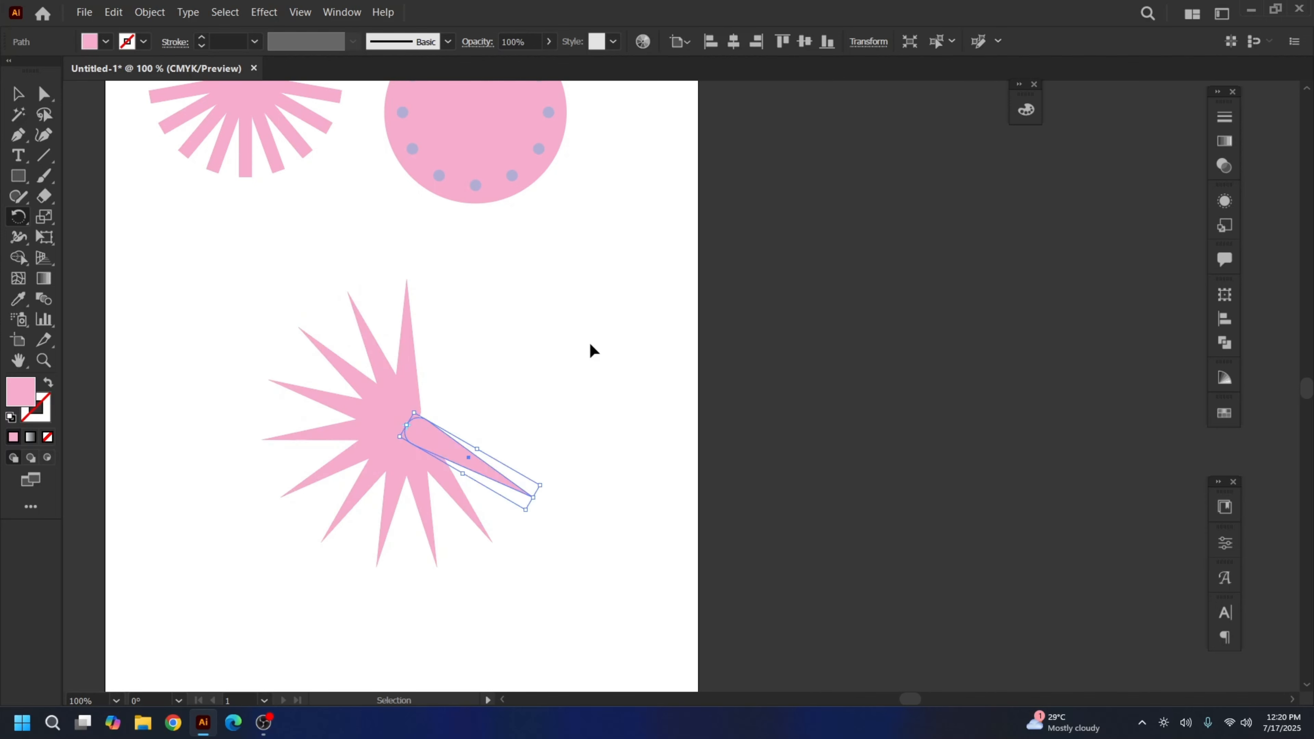
key("ctrl+d")
key("ctrl+d")
key("ctrl+d")
key("ctrl+d")
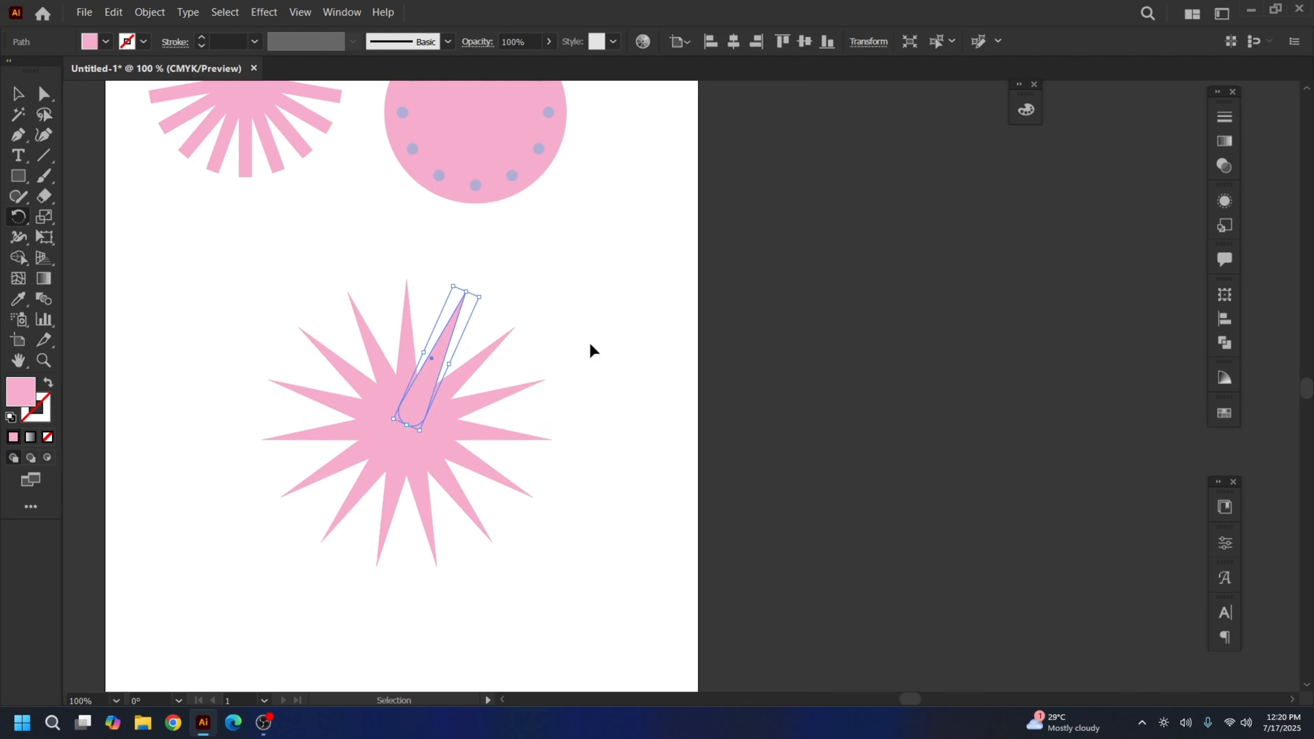
key("r")
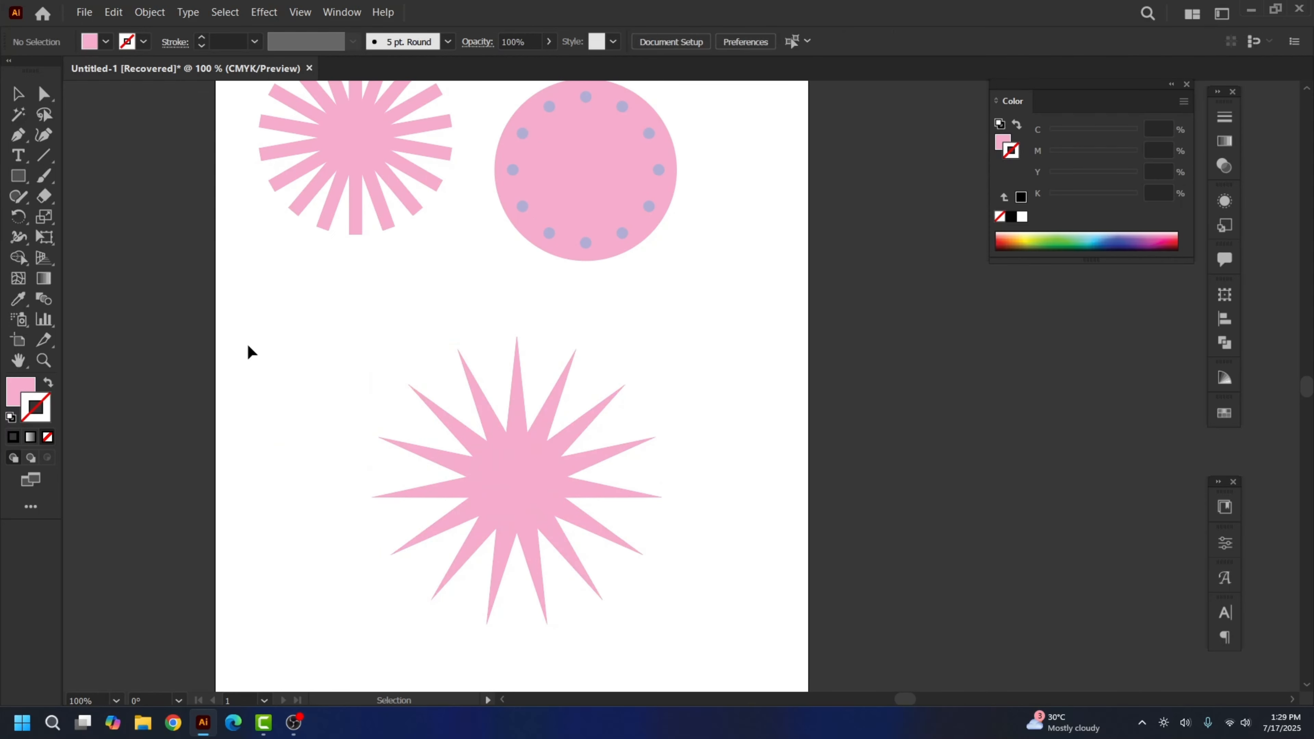
Select the finished fifteen-point star and move it up toward the top designs
left_click_drag(293, 330, 677, 610)
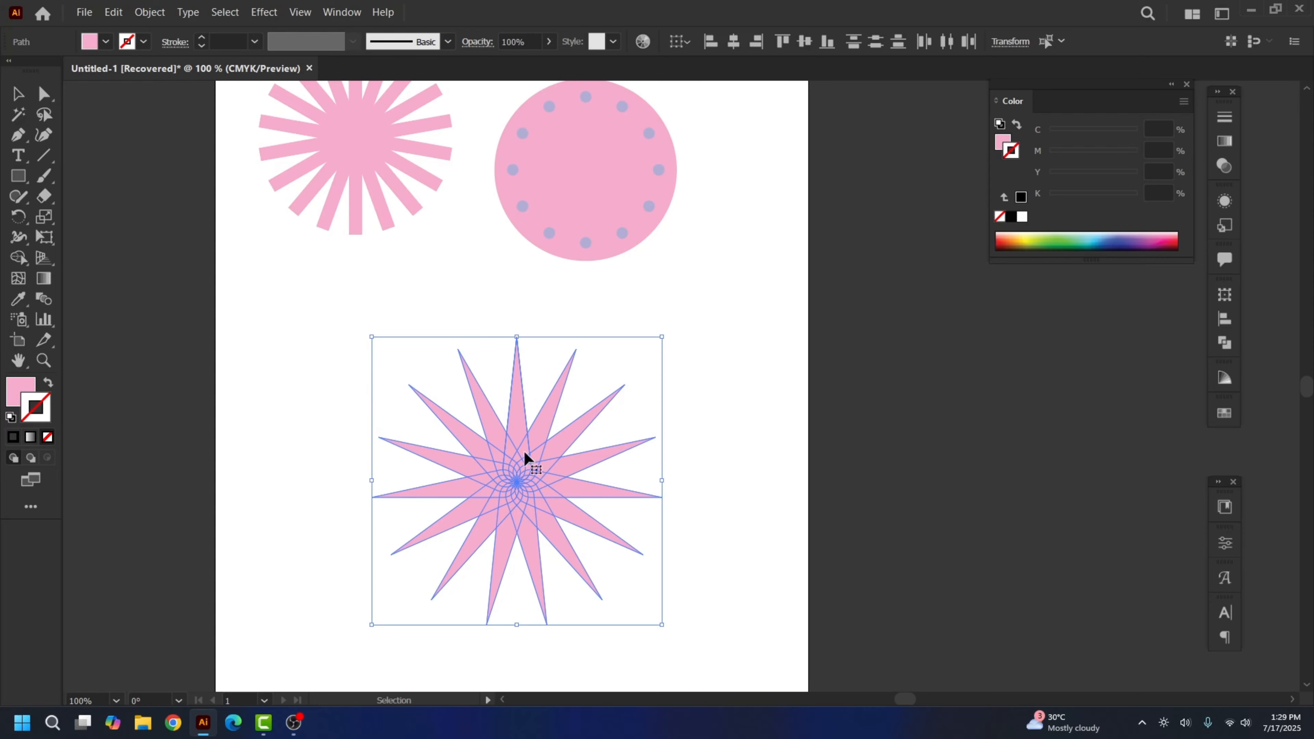
scroll(523, 451, "up", 3)
left_click_drag(501, 539, 456, 489)
key("space")
left_click_drag(599, 499, 469, 514)
key("ctrl+minus")
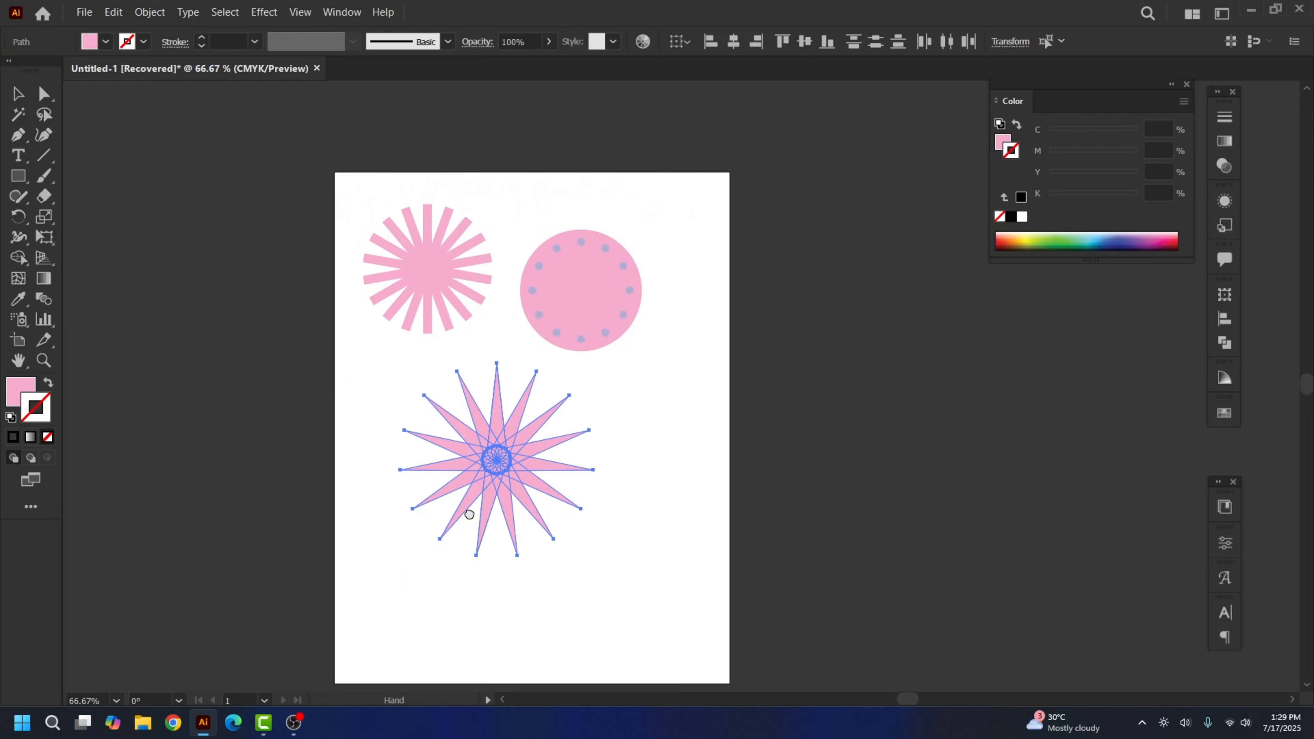
left_click_drag(474, 458, 597, 467)
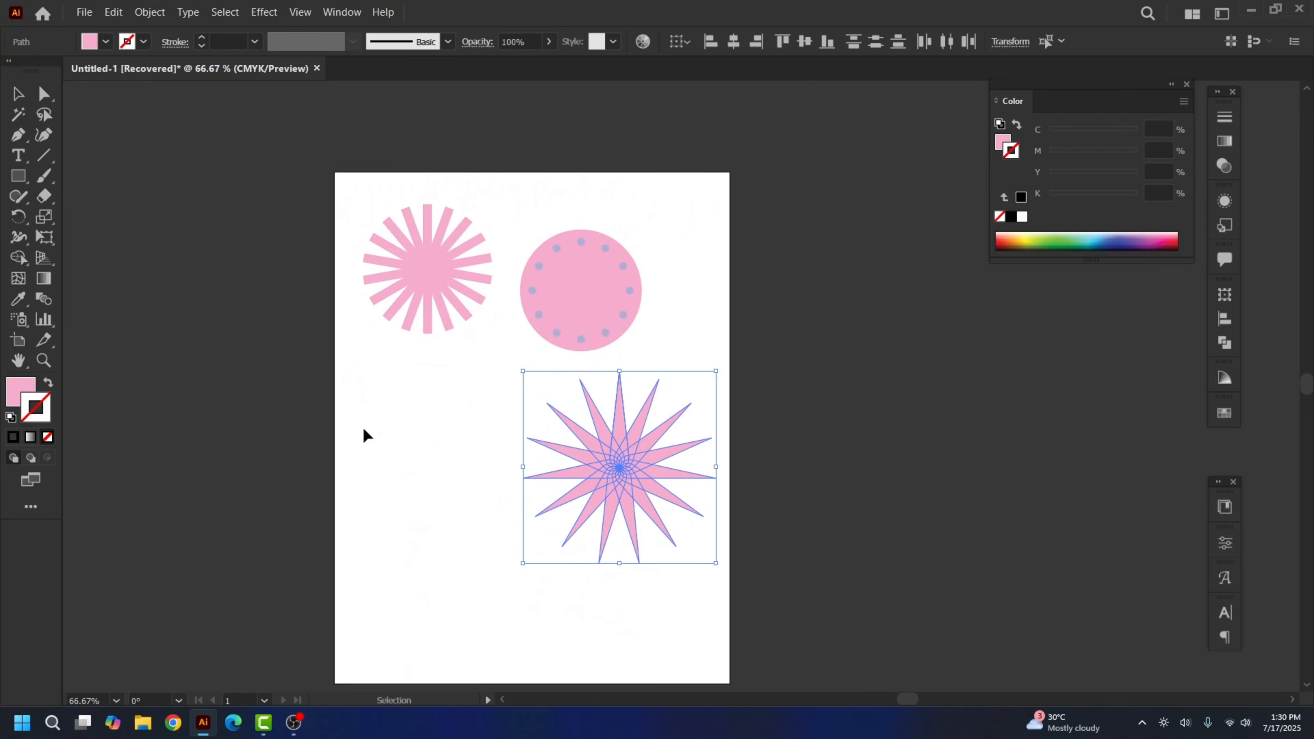
Centre the star beneath the starburst and dotted circle, then view at 100%
key("space")
left_click_drag(411, 493, 346, 440)
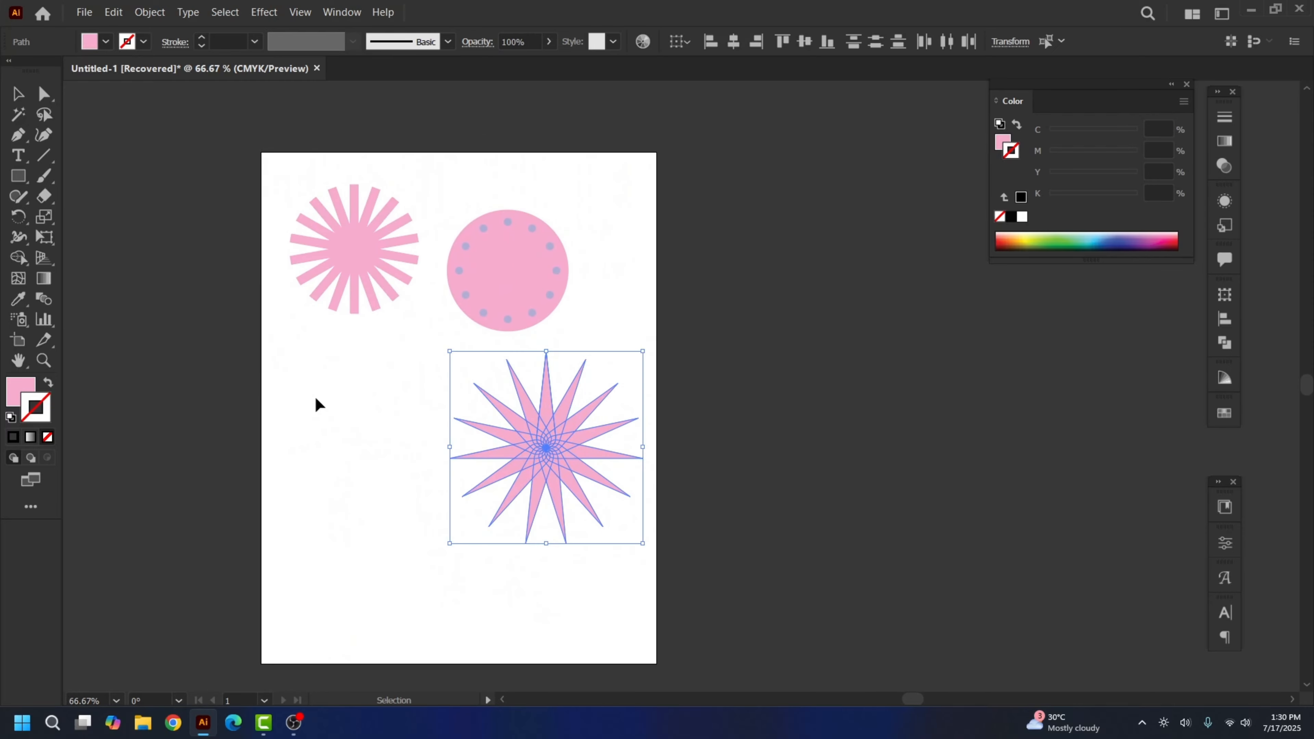
left_click_drag(428, 465, 457, 419)
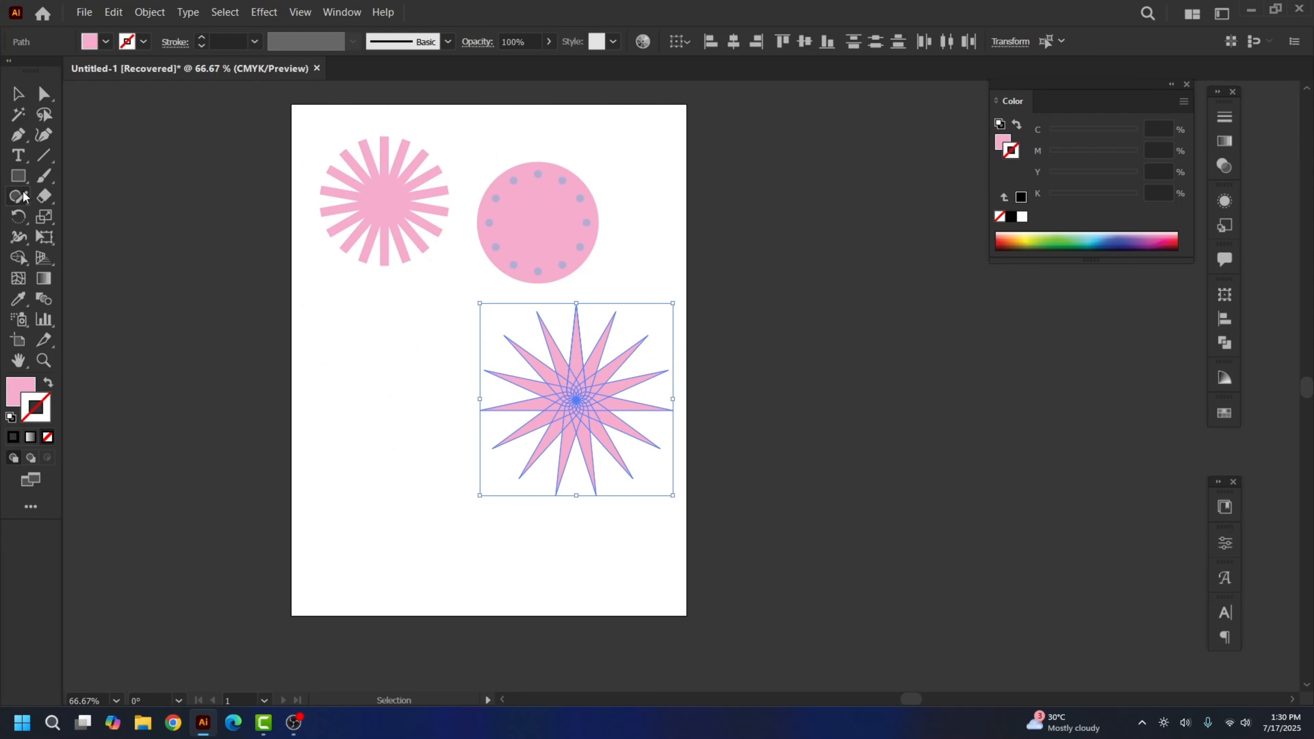
key("space")
left_click_drag(588, 401, 530, 466)
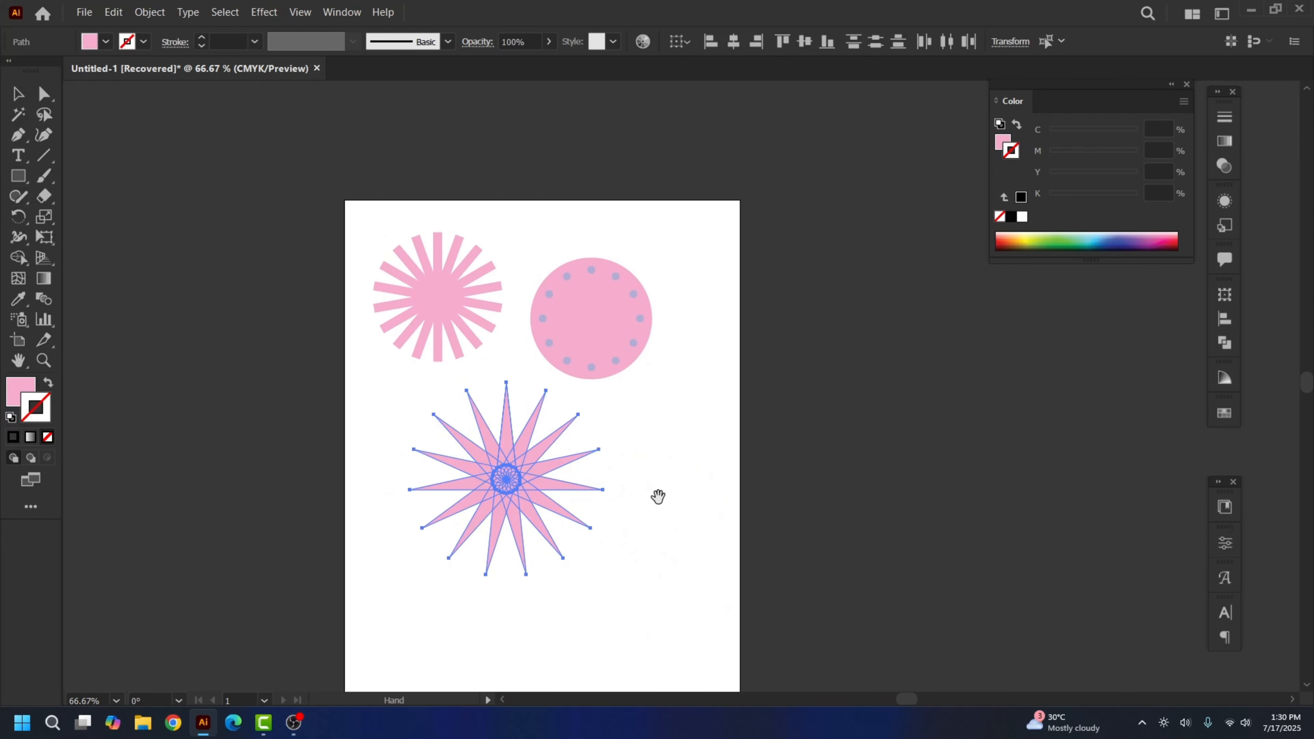
key("space")
left_click_drag(658, 496, 599, 500)
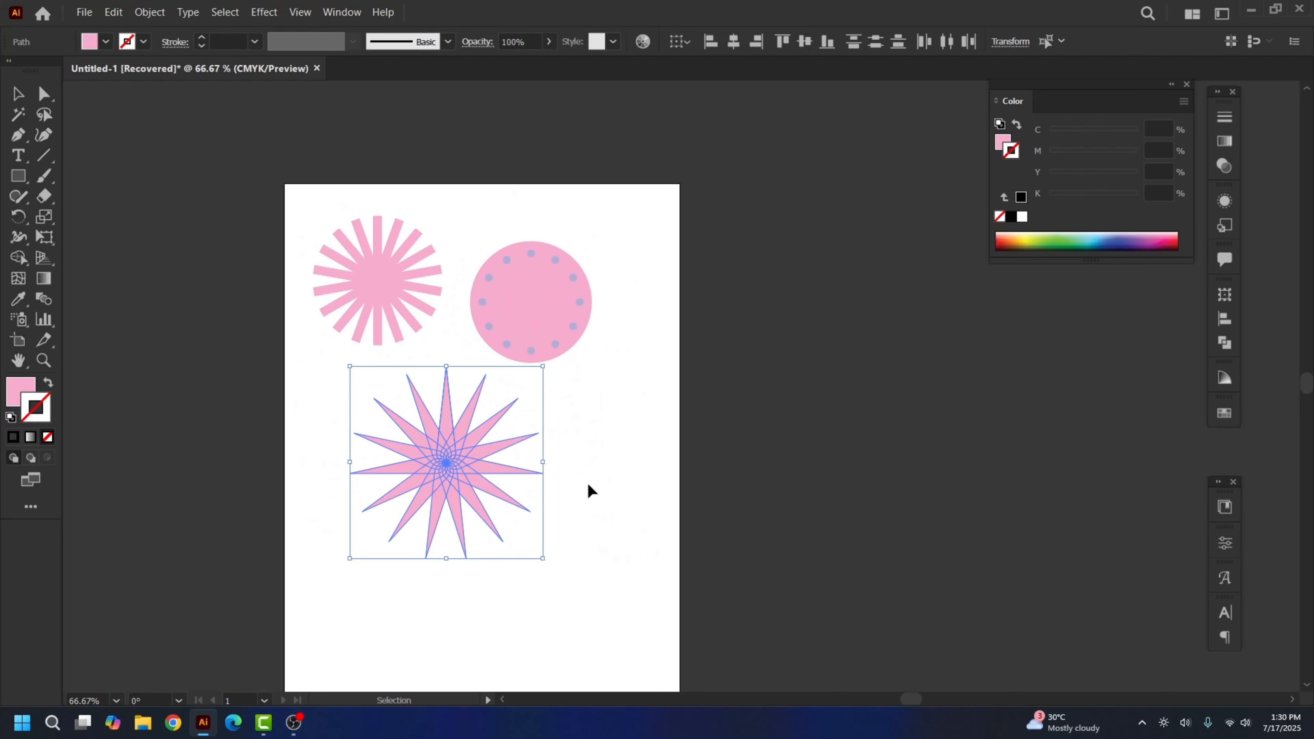
key("ctrl+1")
key("space")
left_click_drag(857, 346, 622, 470)
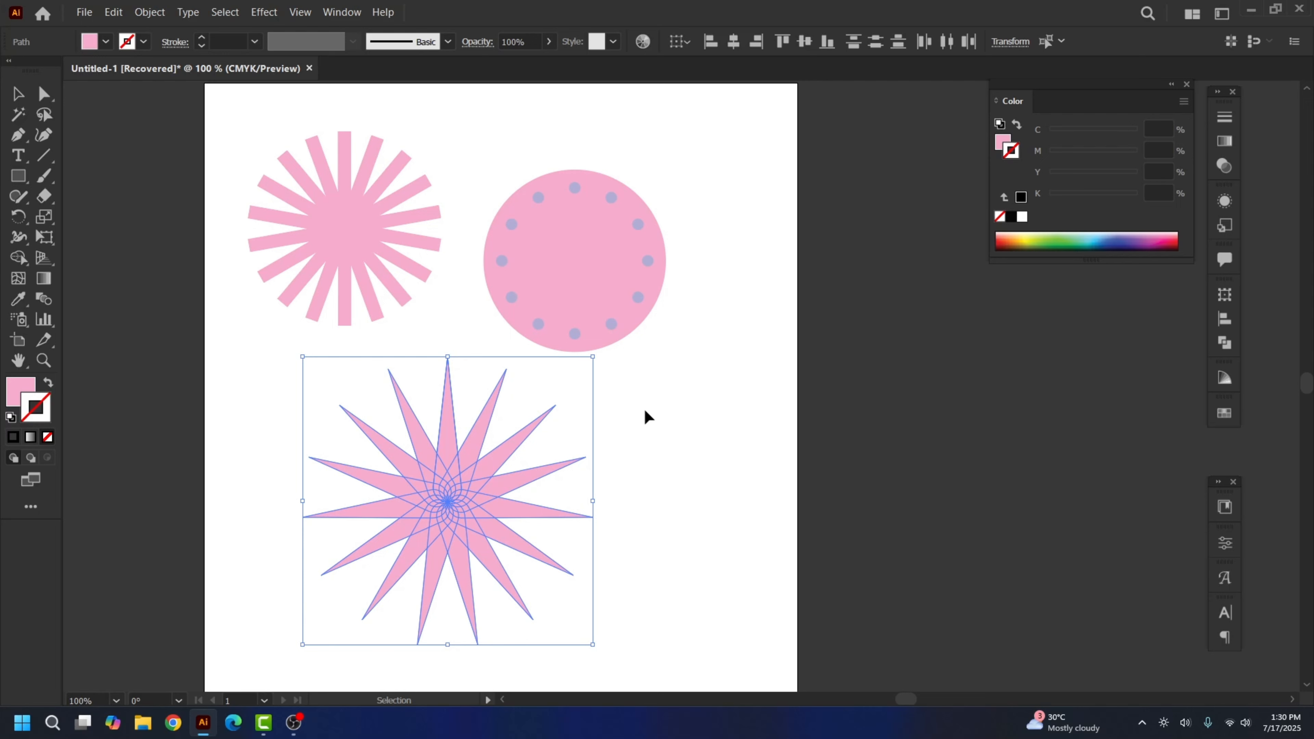
left_click(44, 93)
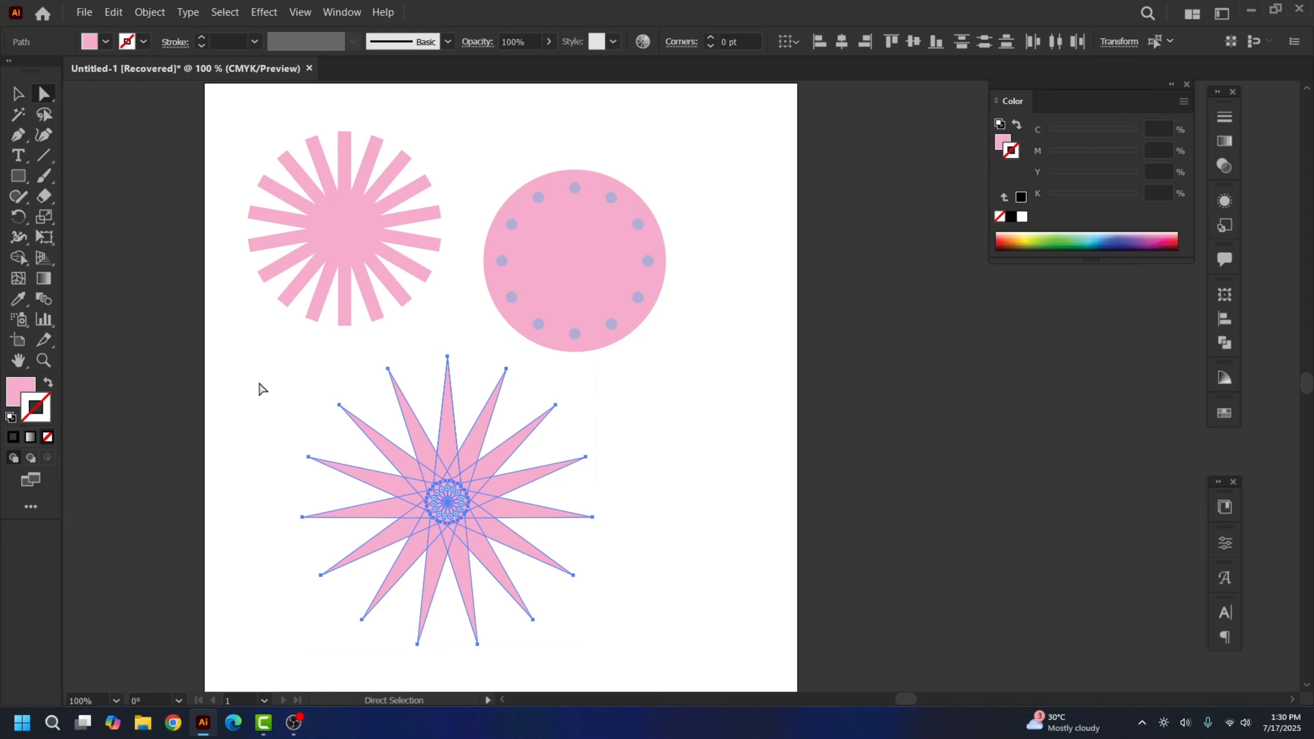